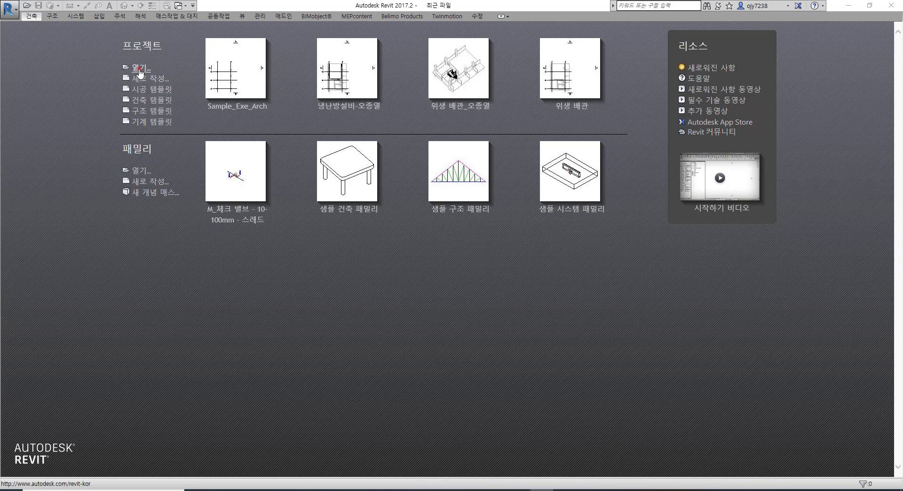
Step: Open the project file Sample_Exe_Arch.rvt from the 냉난방설비 folder
click(140, 70)
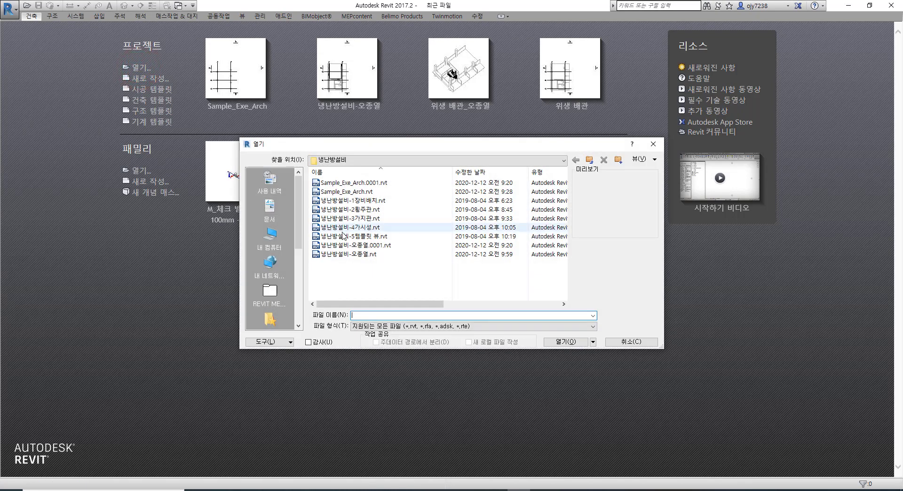
click(345, 192)
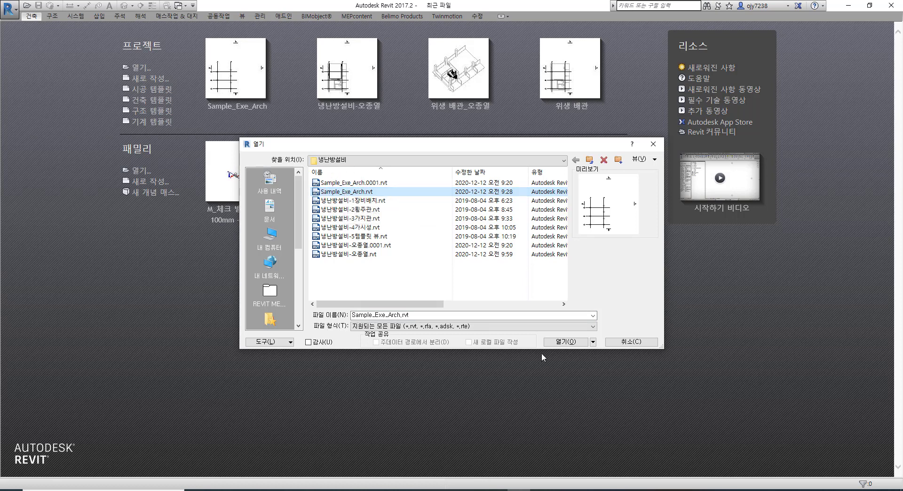
click(568, 341)
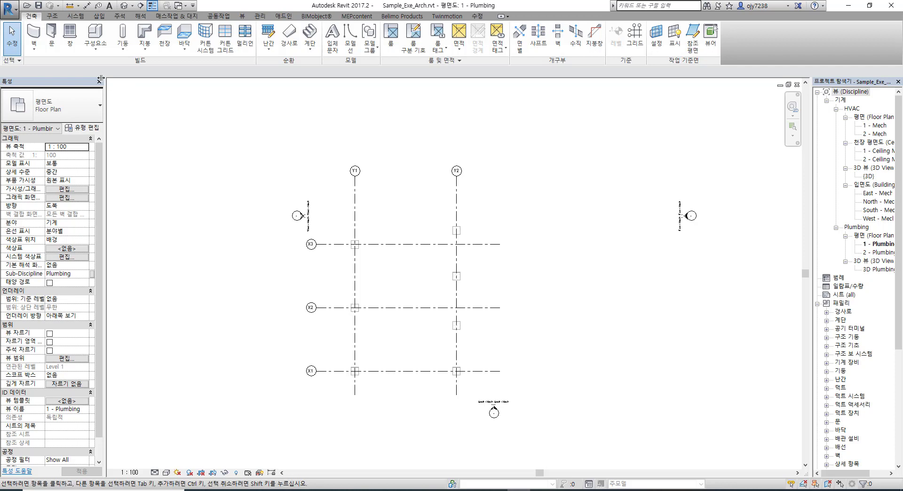
Step: Save the project under another name, reusing the existing 냉난방설비 file name that ends with the author's name
click(8, 9)
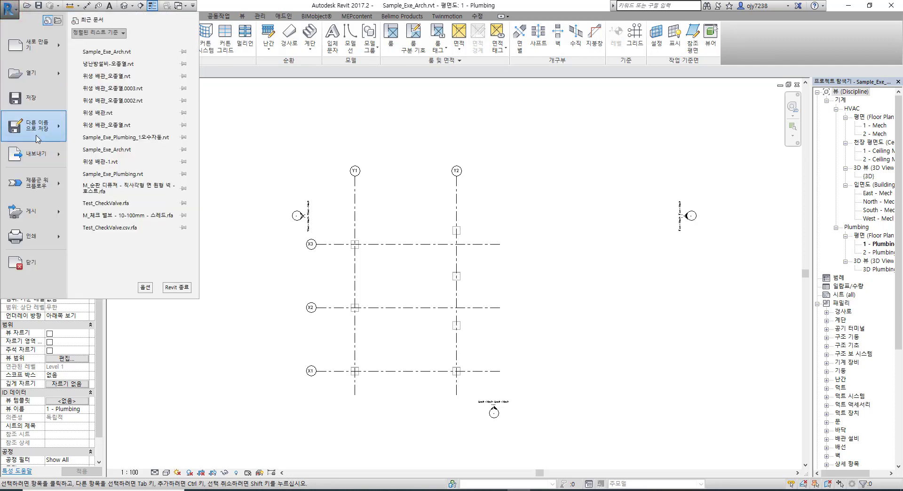
mouse_move(37, 130)
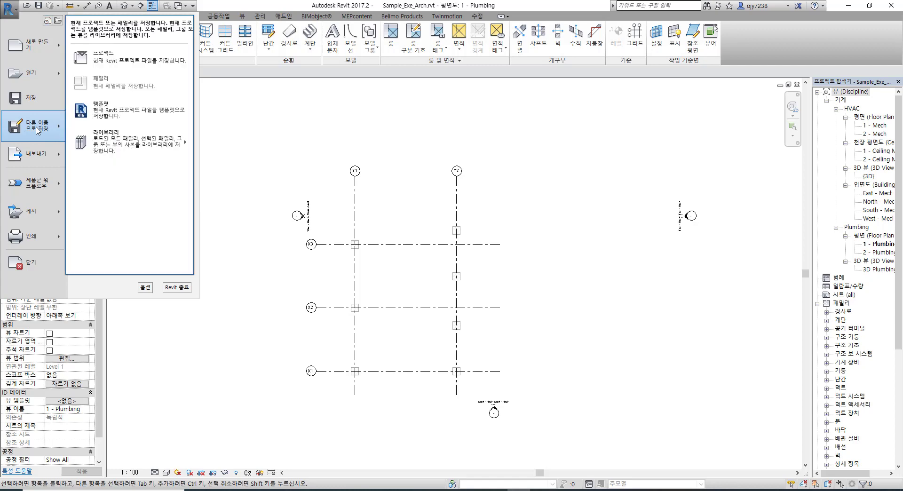
click(117, 59)
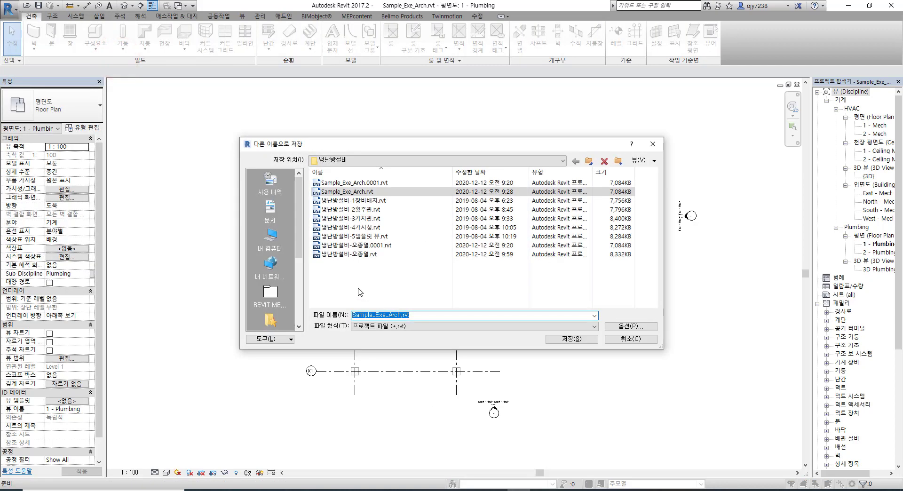
click(341, 254)
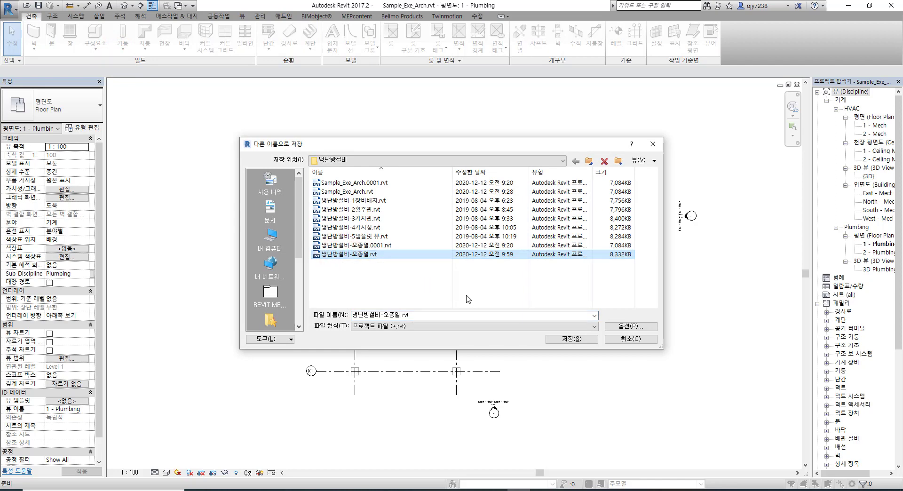
click(571, 339)
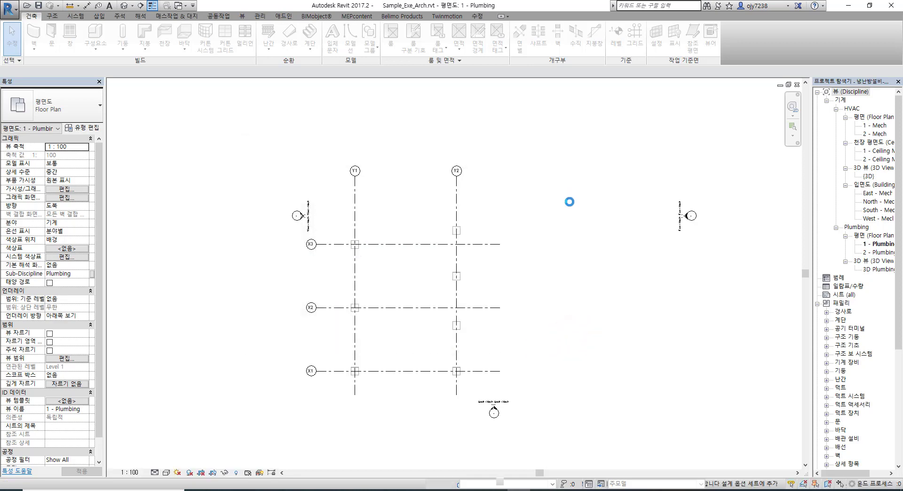
Step: Open the project units and switch the discipline to 파이프 (piping)
click(260, 17)
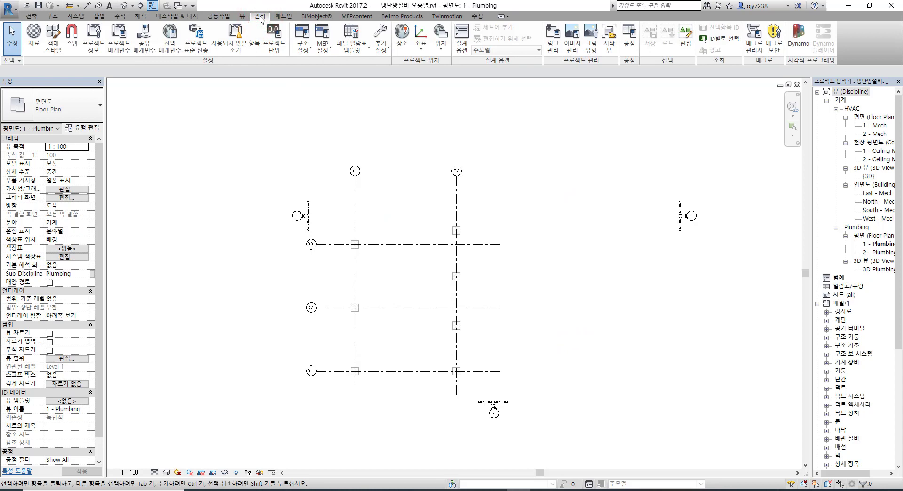
click(277, 51)
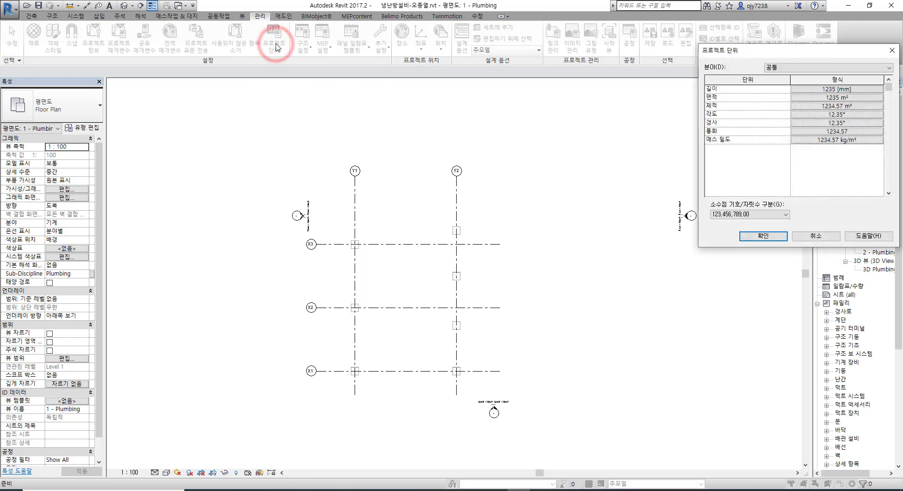
mouse_move(724, 50)
mouse_down()
mouse_move(632, 78)
mouse_move(424, 78)
mouse_up()
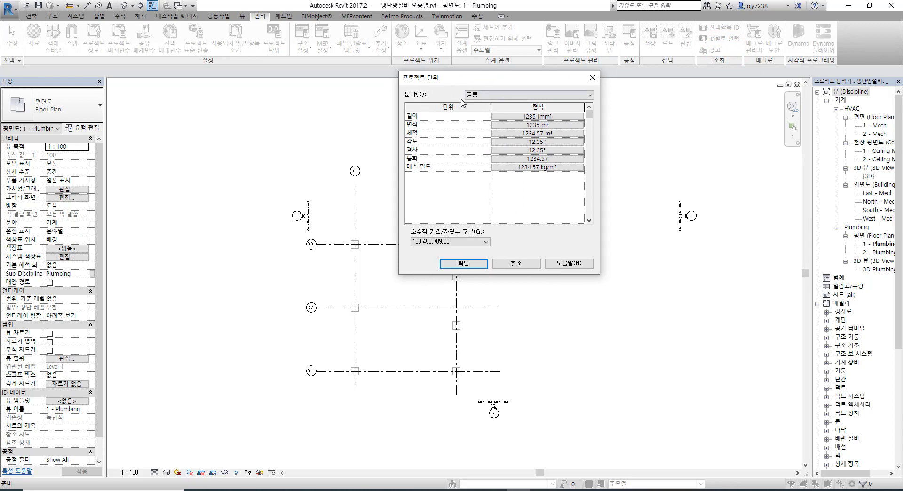
click(497, 93)
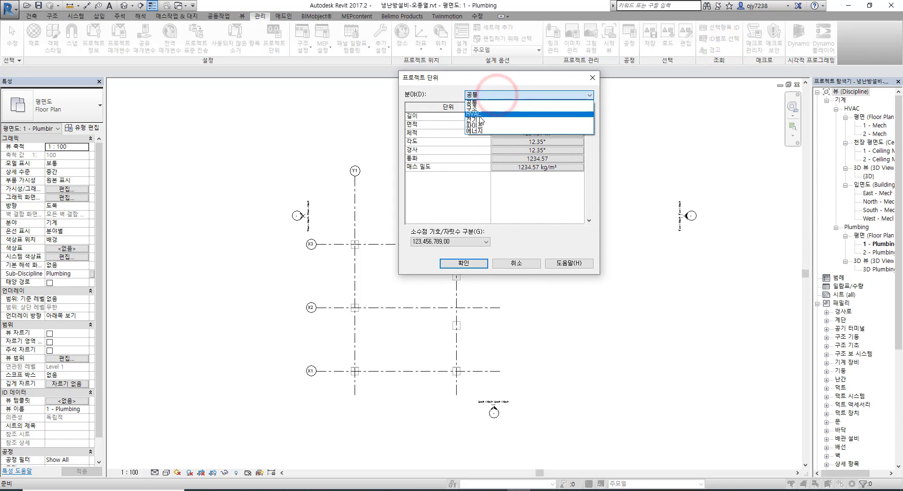
click(477, 125)
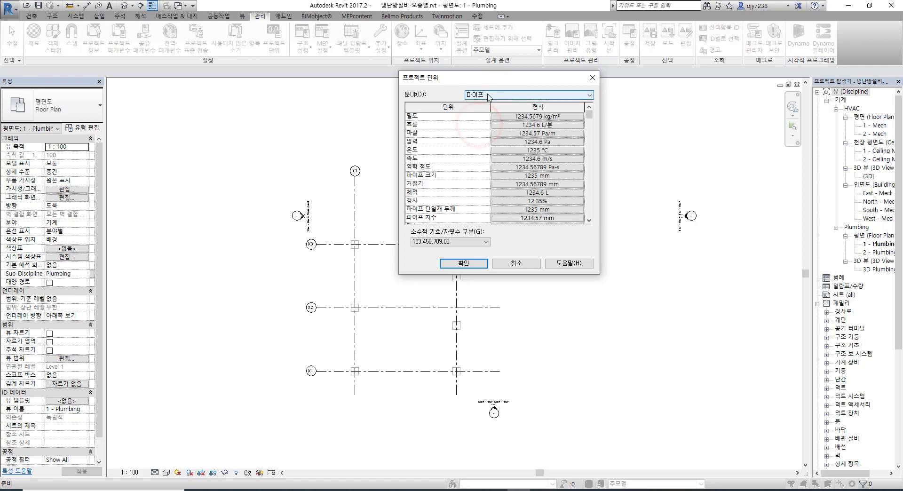
Step: Set the piping flow unit to litres per minute (분당 리터) and apply the project units
click(551, 125)
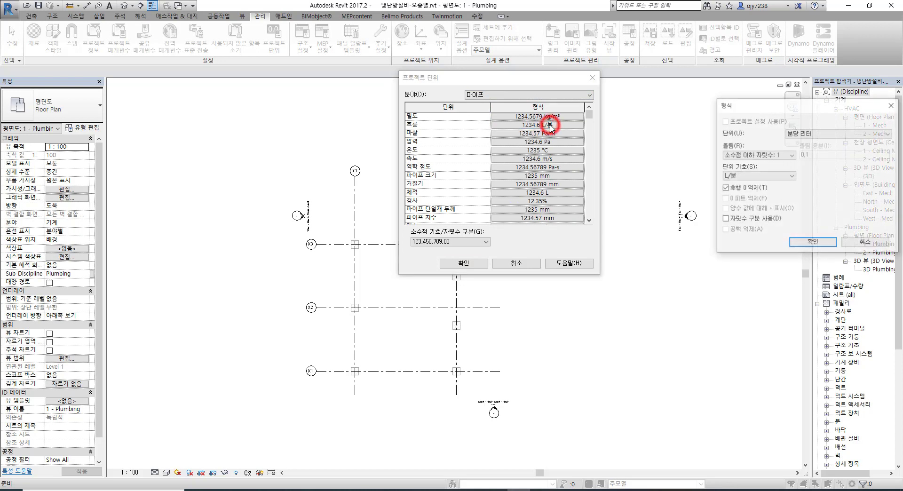
click(819, 135)
click(813, 141)
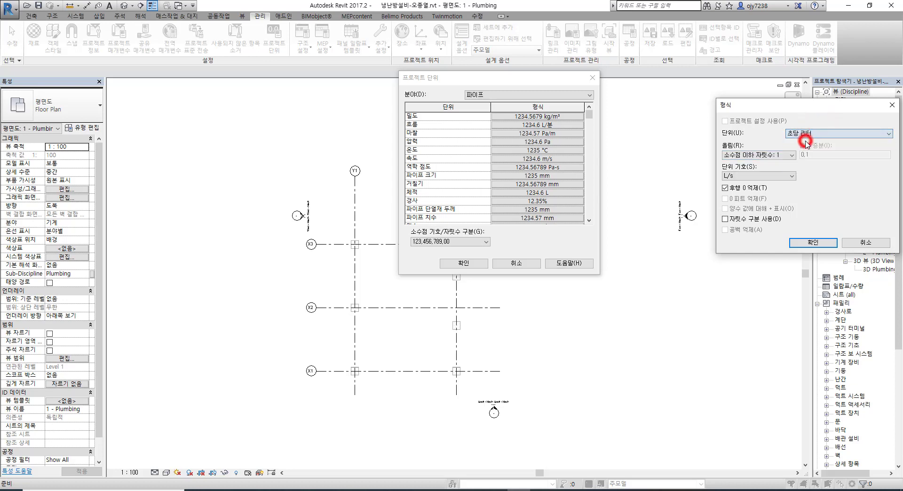
click(814, 135)
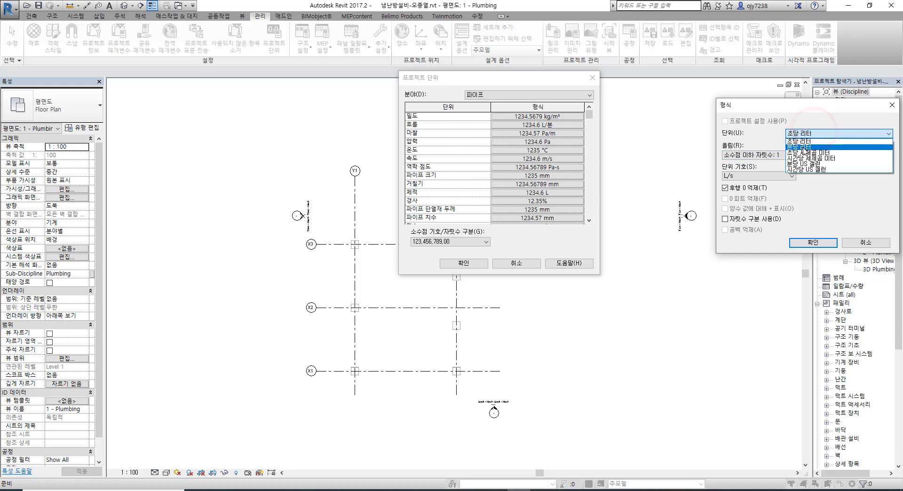
click(804, 150)
drag(753, 105, 651, 84)
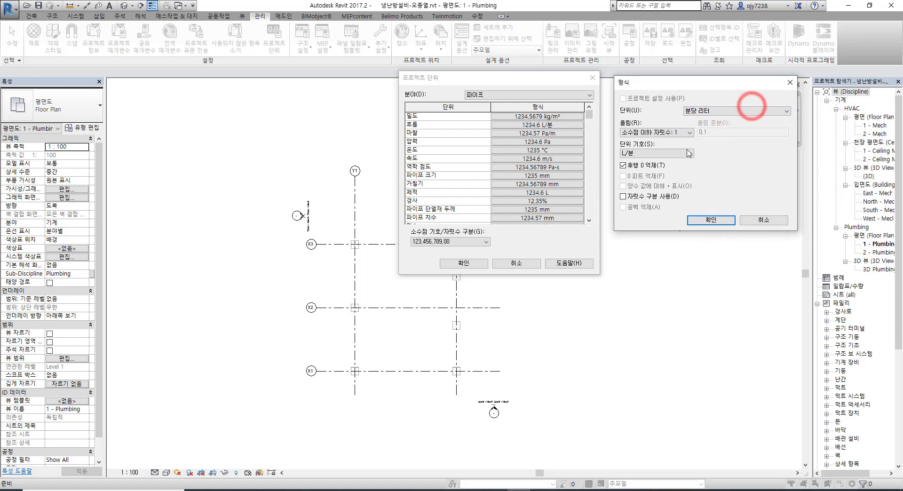
click(710, 220)
click(473, 264)
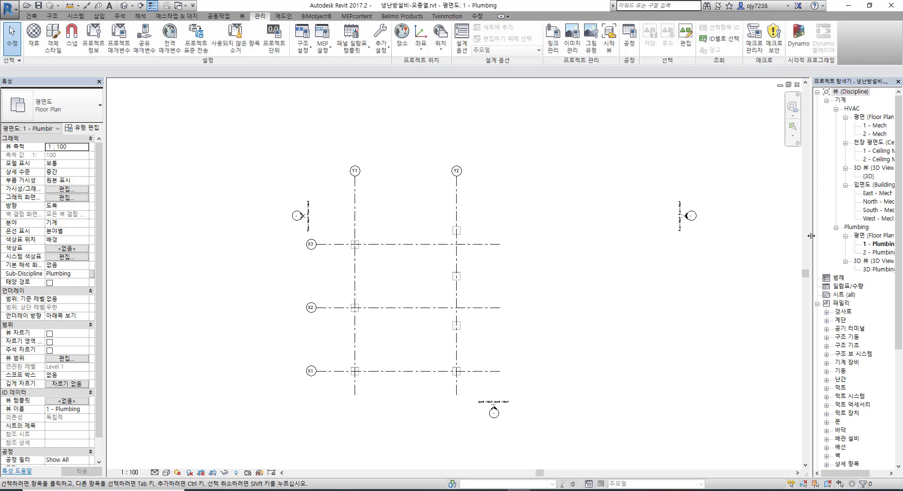
Step: Duplicate the Standard pipe type in the project's families and name the copy 냉난방
drag(811, 235, 786, 235)
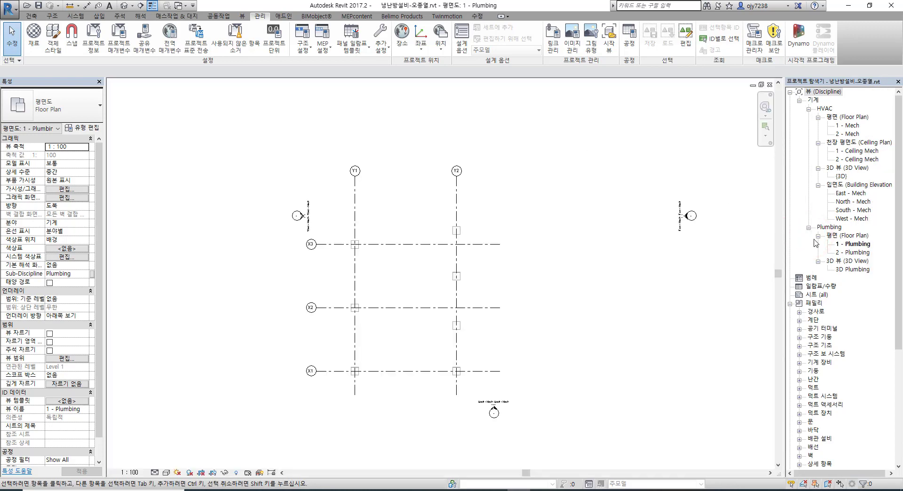
scroll(835, 302, down, 1)
scroll(830, 353, down, 1)
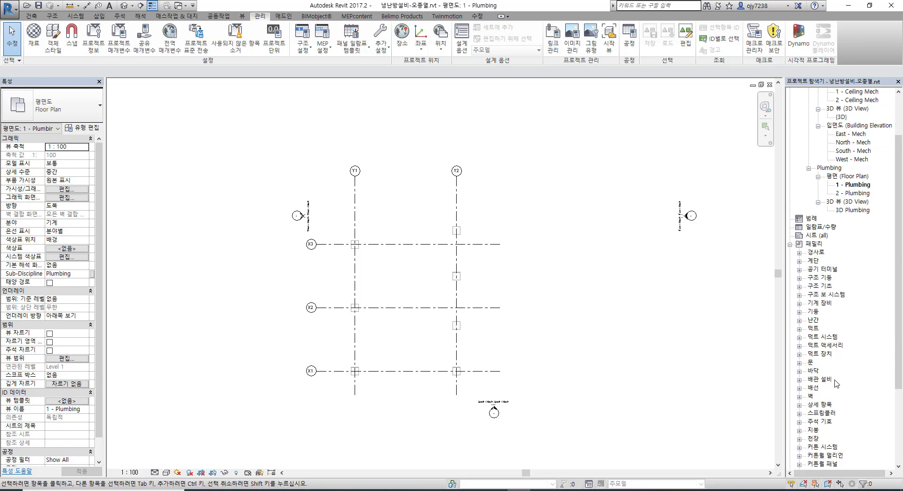
scroll(837, 383, down, 2)
scroll(837, 383, down, 1)
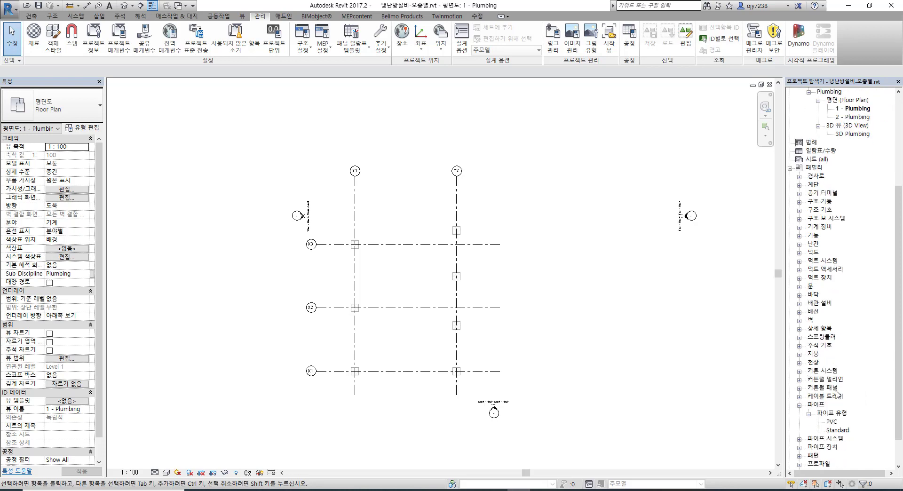
click(839, 430)
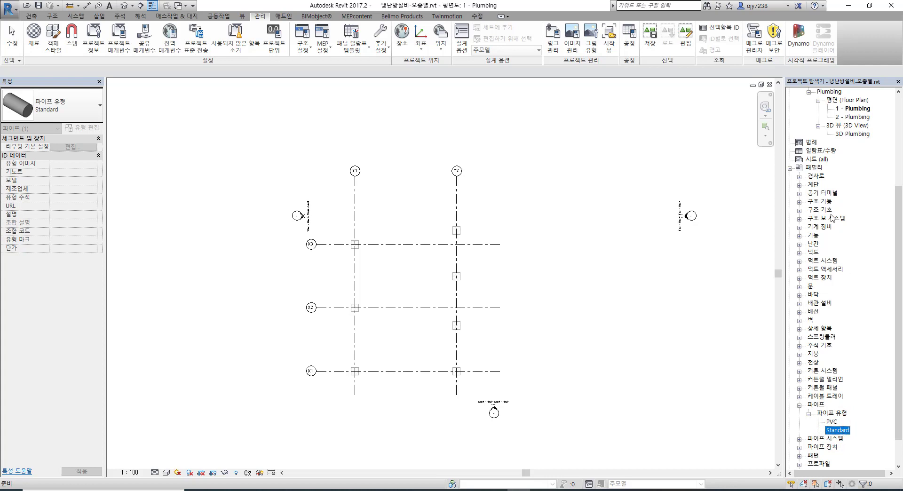
double_click(836, 430)
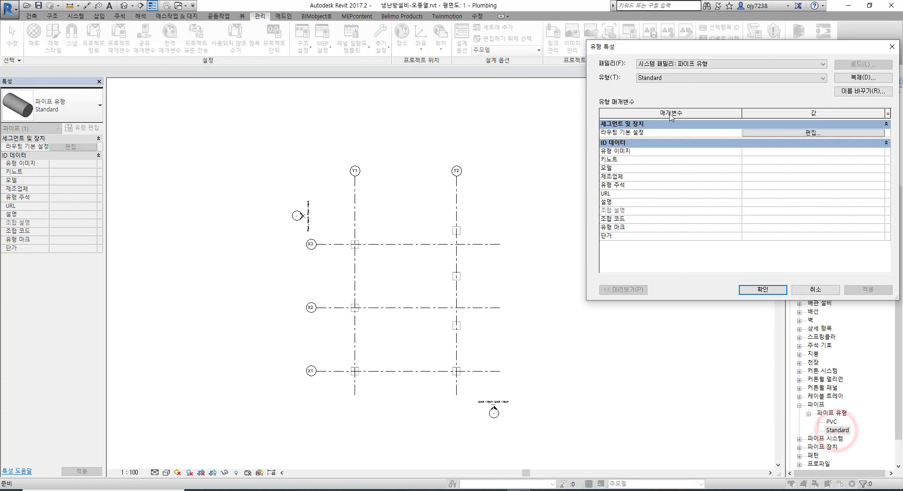
drag(651, 54, 503, 56)
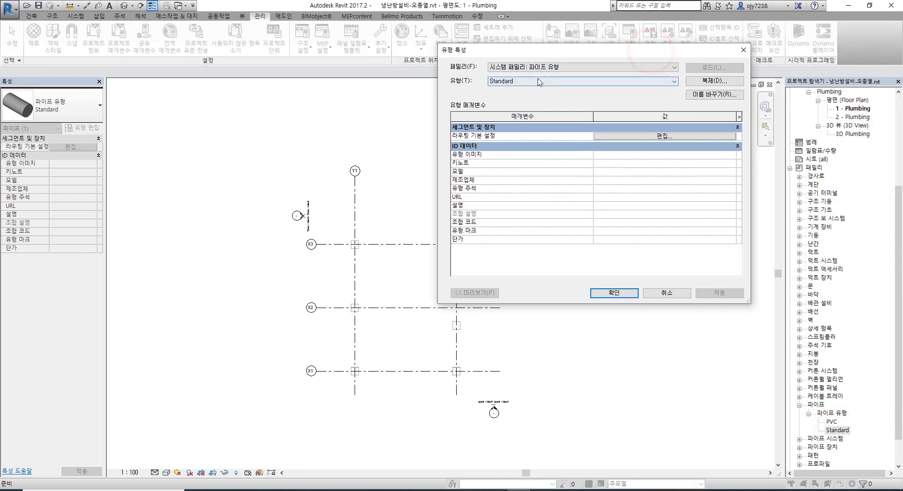
click(722, 81)
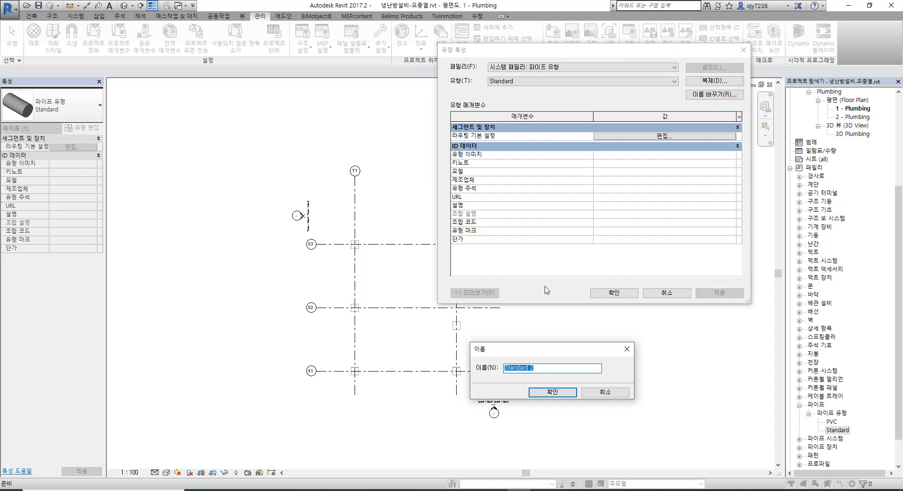
text(내)
text(난방)
click(552, 392)
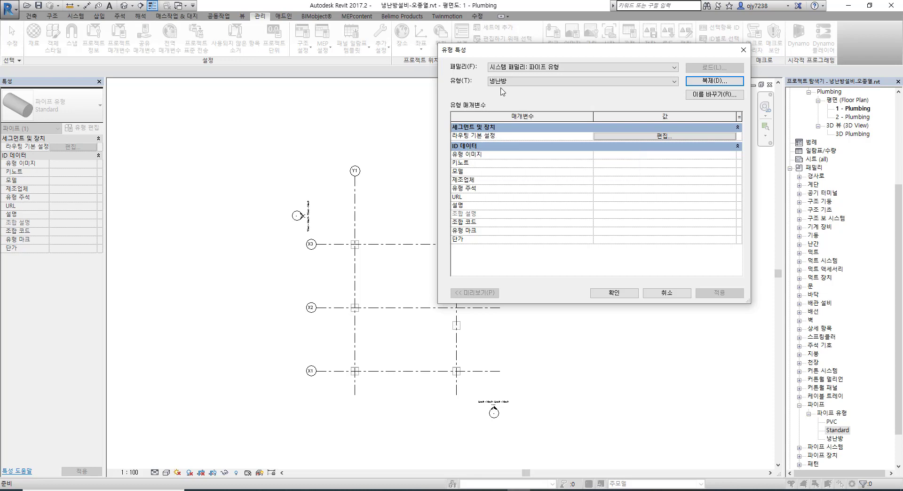
Step: Open the routing preferences of the 냉난방 pipe type and review its segment and fitting assignments
click(663, 136)
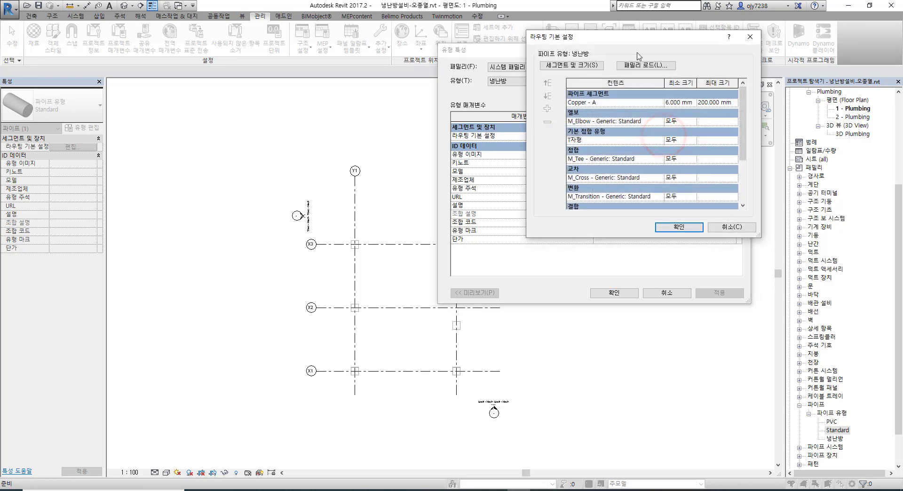
drag(630, 45, 549, 59)
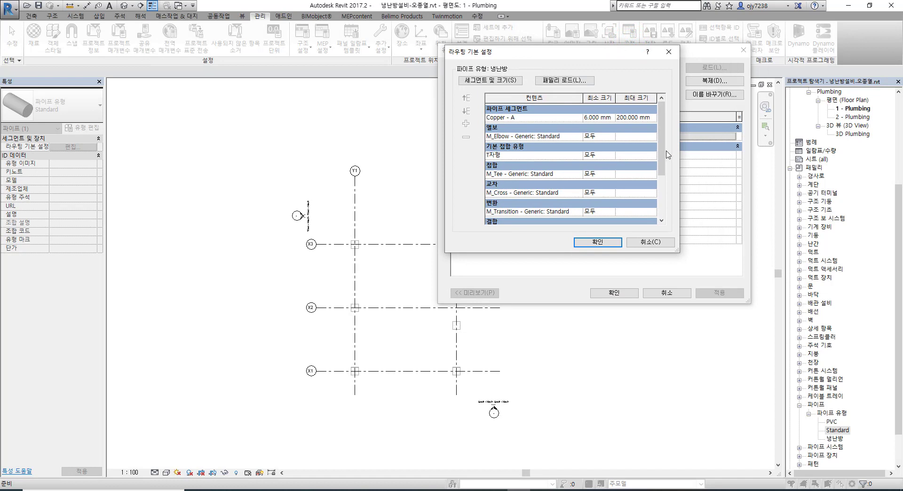
scroll(665, 151, down, 2)
scroll(663, 149, up, 2)
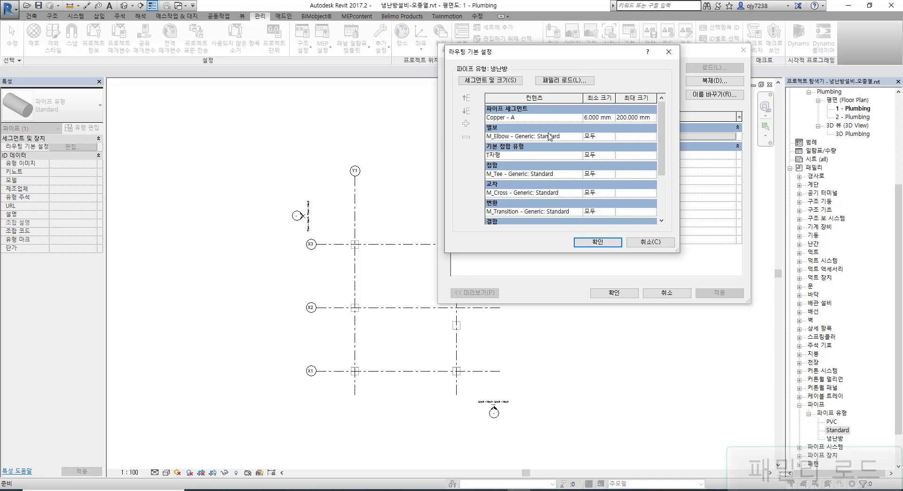
Step: Load all generic pipe fitting families, from M_교차 - 용접 - 일반 to M_티 - 일반, from the library folder 파이프 / 장치 / 일반
click(568, 85)
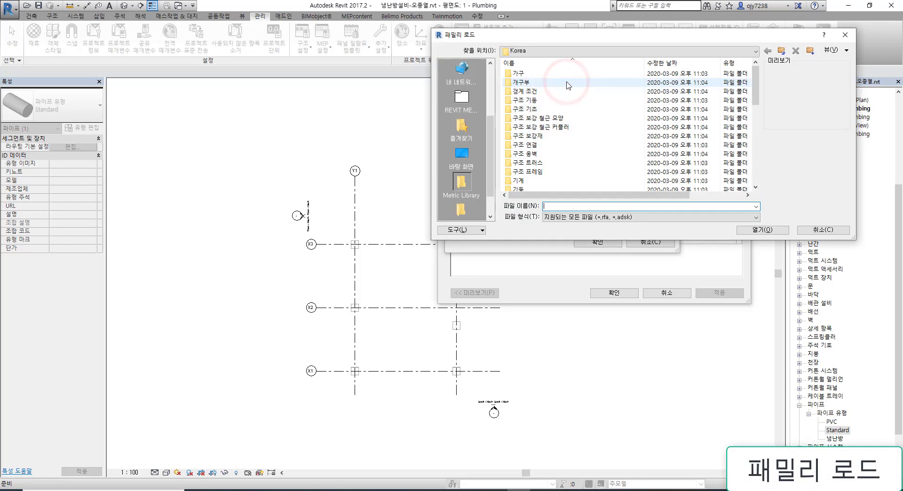
scroll(554, 140, down, 8)
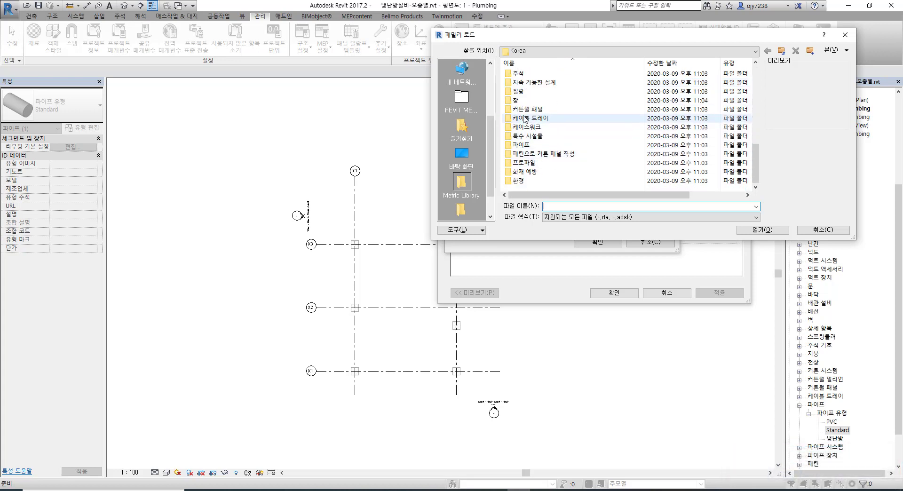
scroll(525, 130, down, 1)
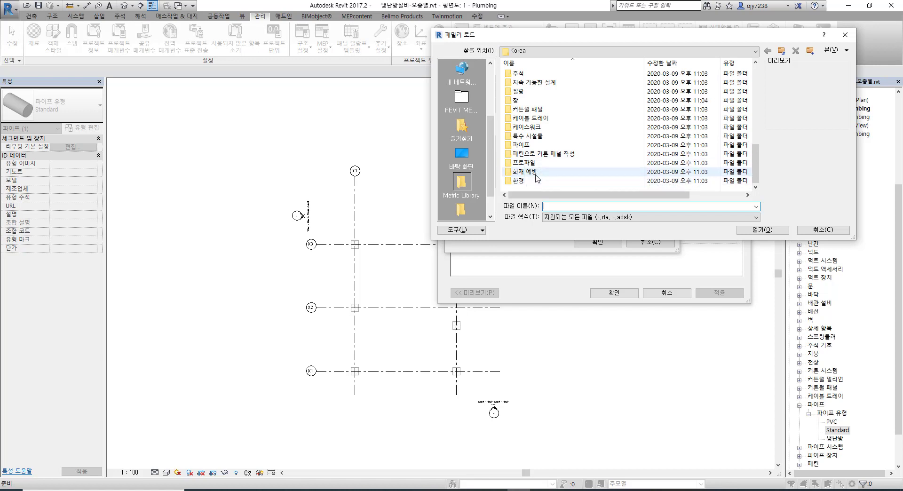
double_click(521, 144)
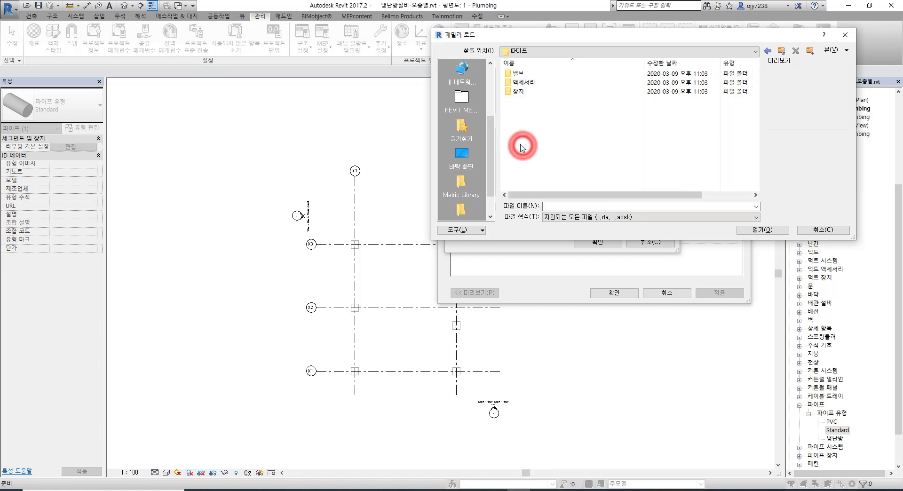
double_click(520, 92)
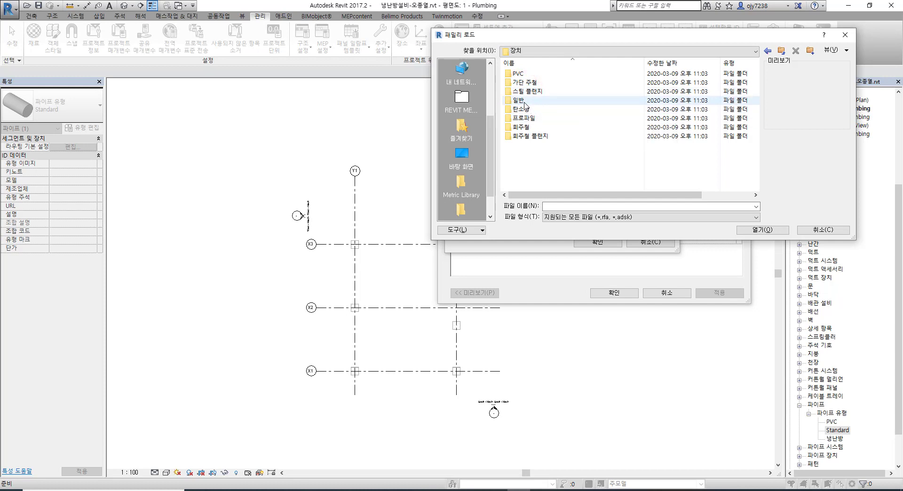
double_click(522, 100)
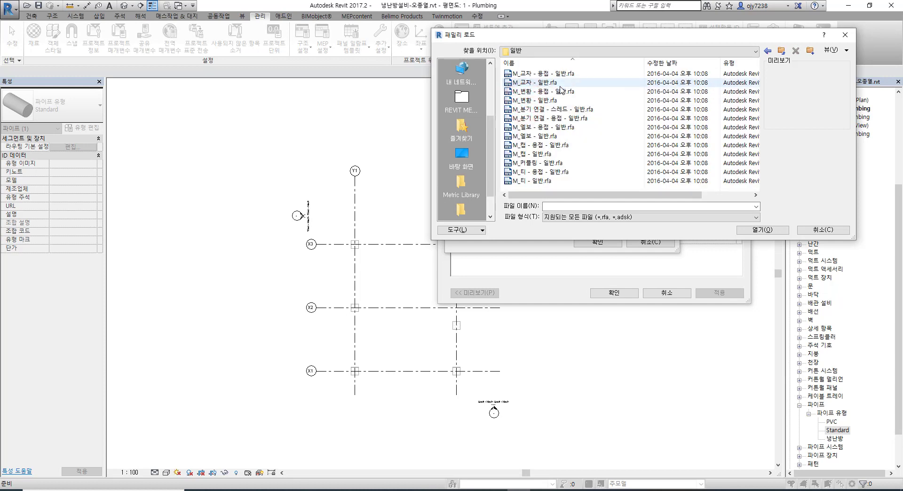
click(542, 74)
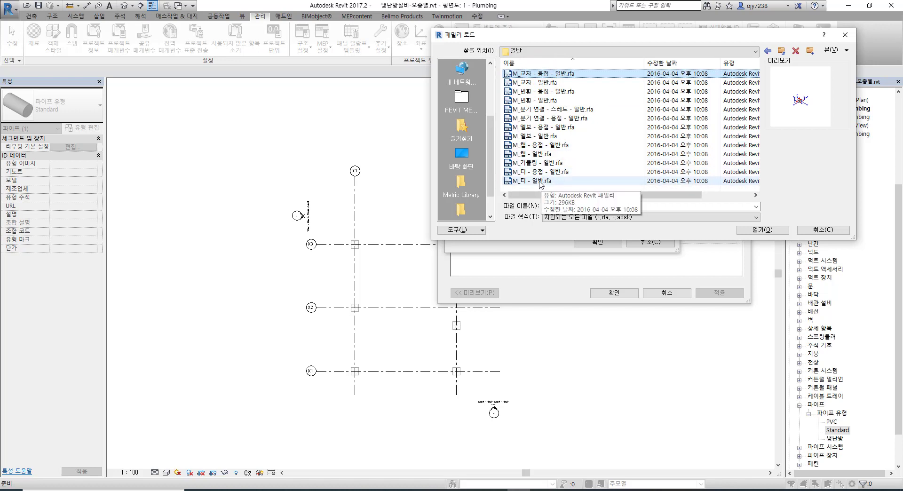
shift+click(541, 181)
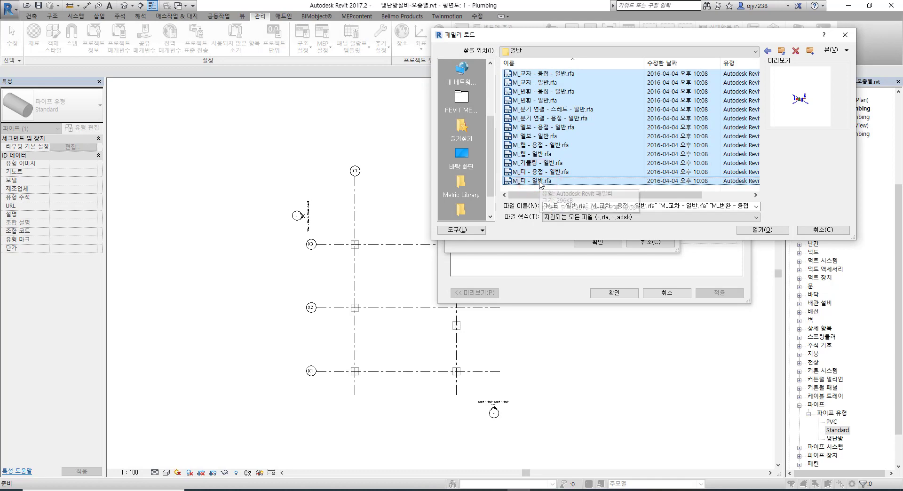
click(761, 234)
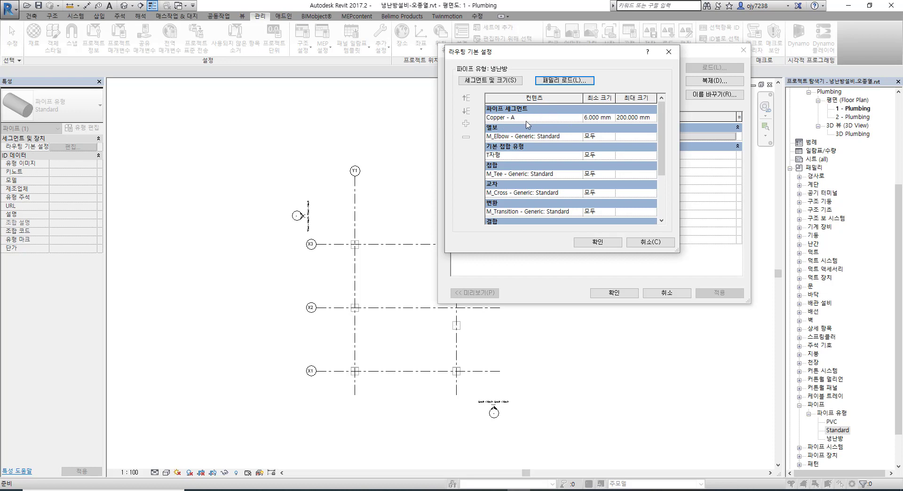
Step: Look through the available pipe segments for the 냉난방 type and select Copper - A
click(540, 117)
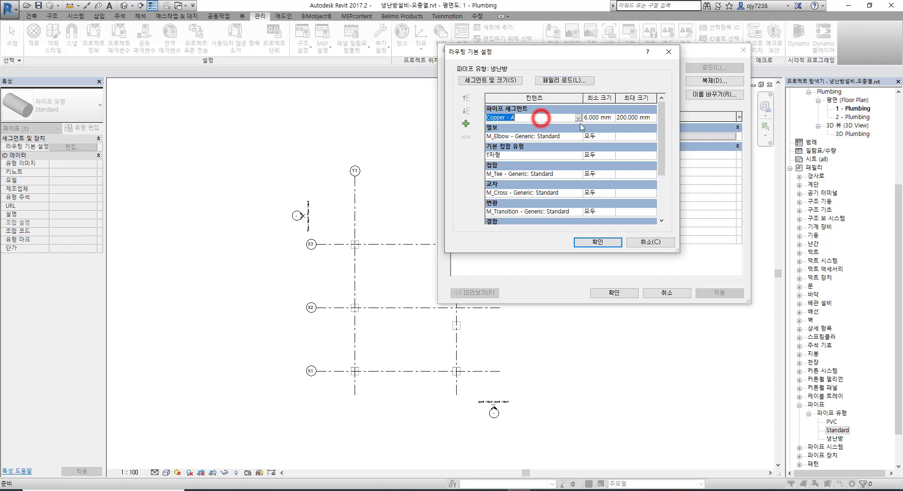
click(578, 118)
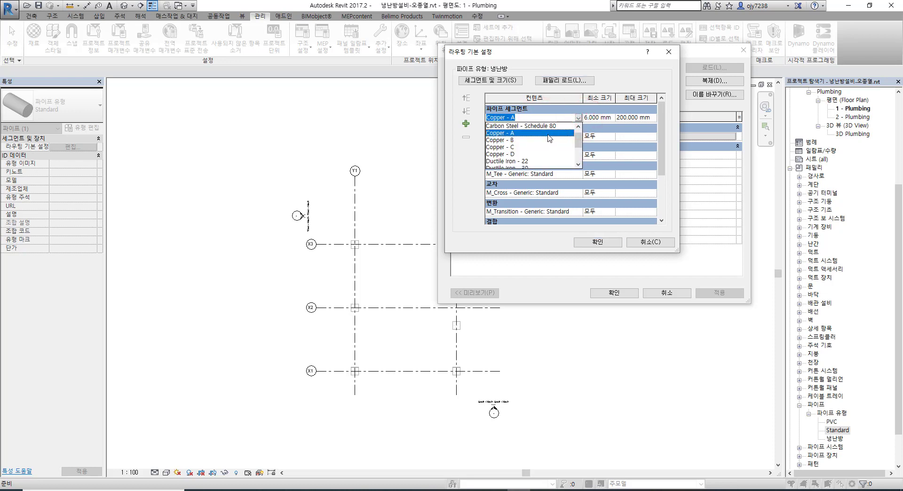
scroll(542, 142, down, 1)
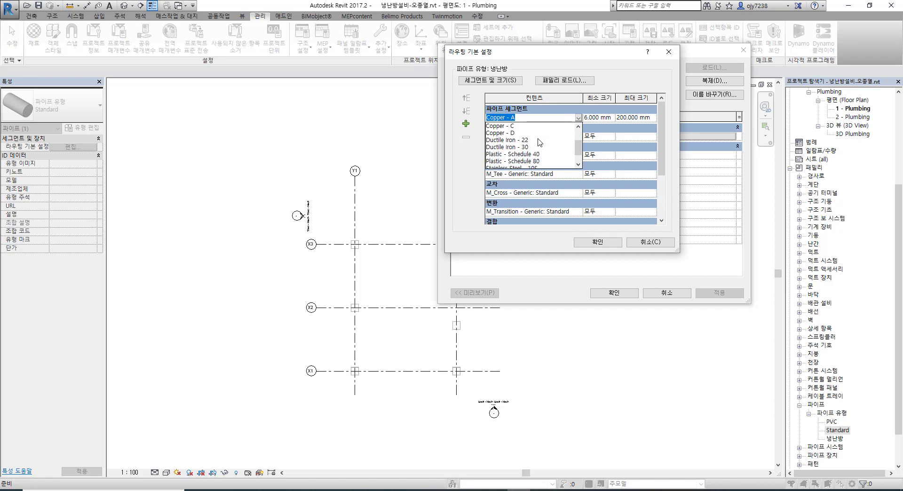
scroll(539, 142, down, 1)
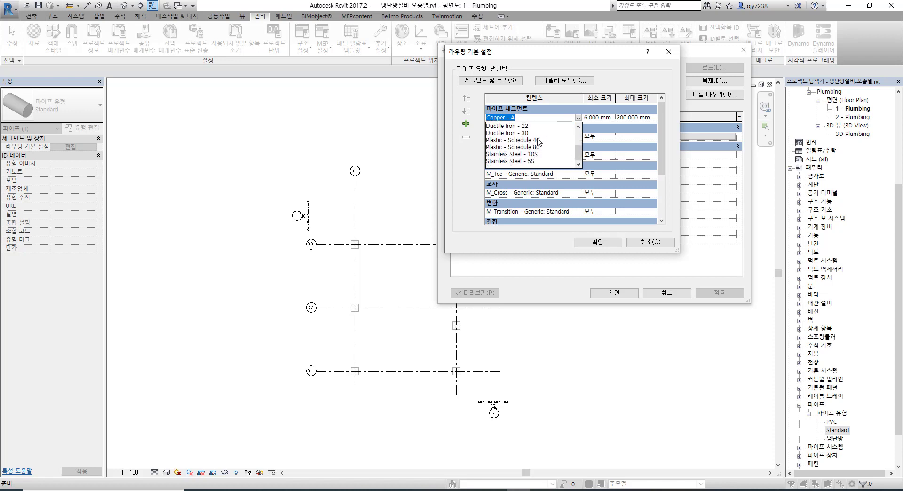
scroll(538, 141, up, 2)
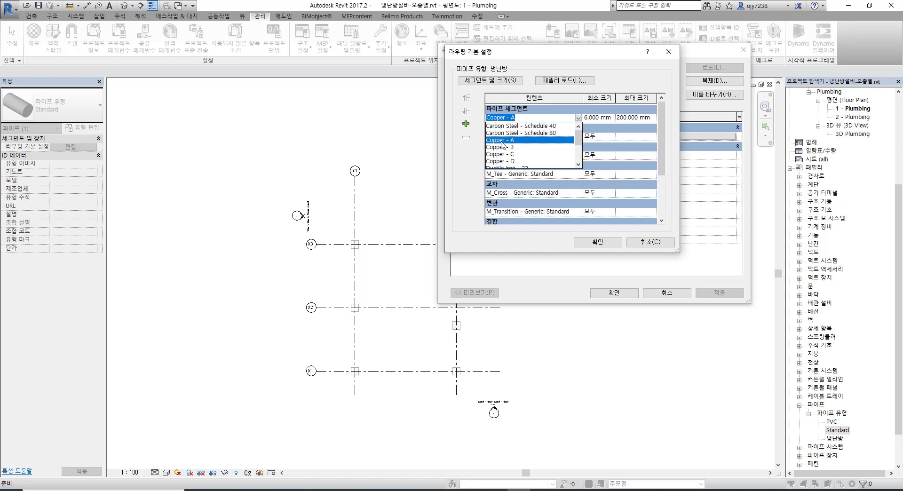
click(501, 141)
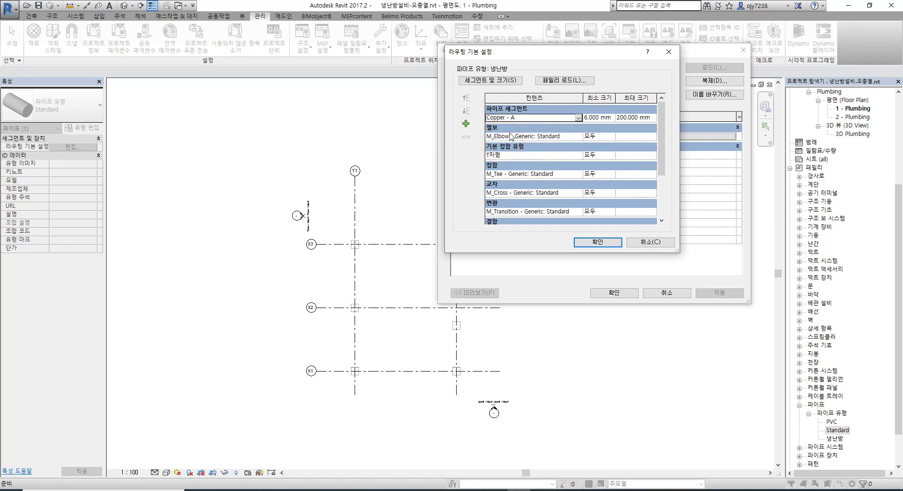
Step: Assign M_엘보 - 일반: 표준 as the elbow (엘보) and select T자형 as the preferred junction type
click(545, 137)
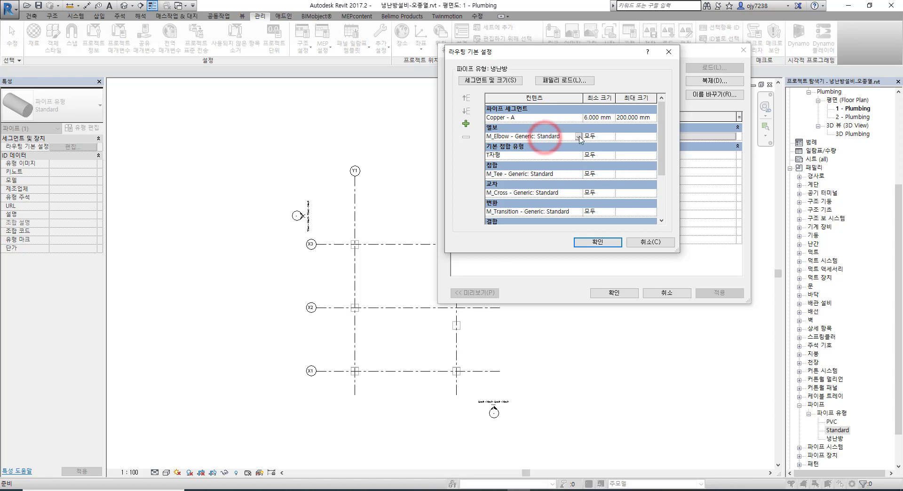
click(578, 136)
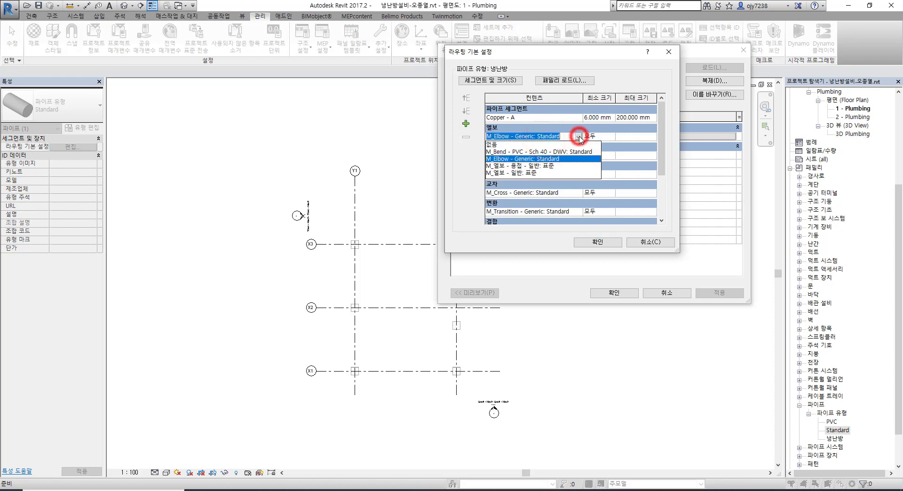
click(524, 173)
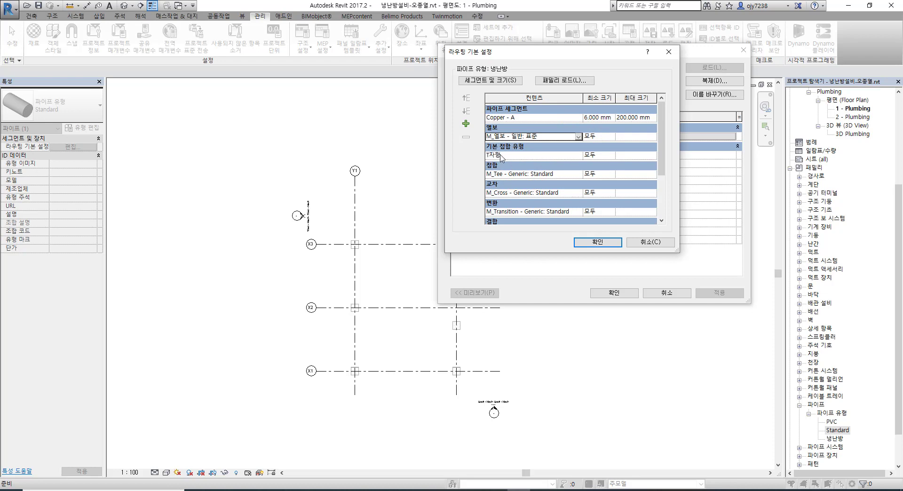
click(548, 156)
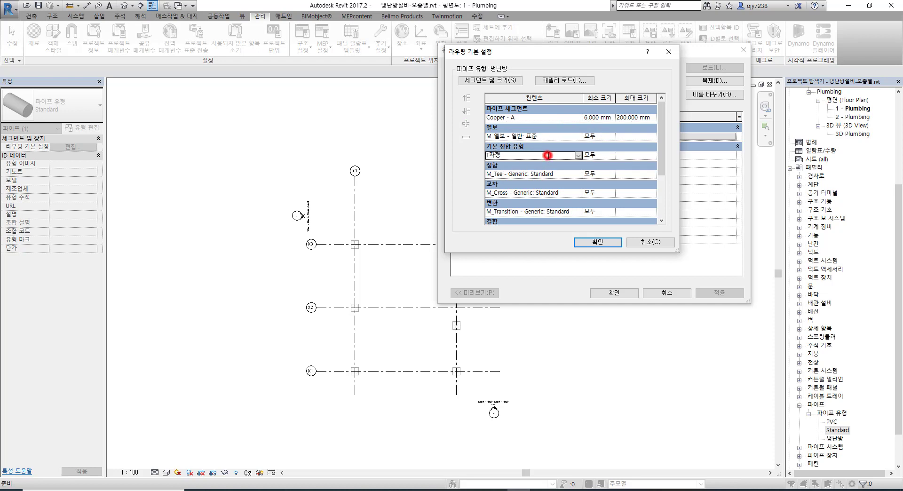
click(578, 156)
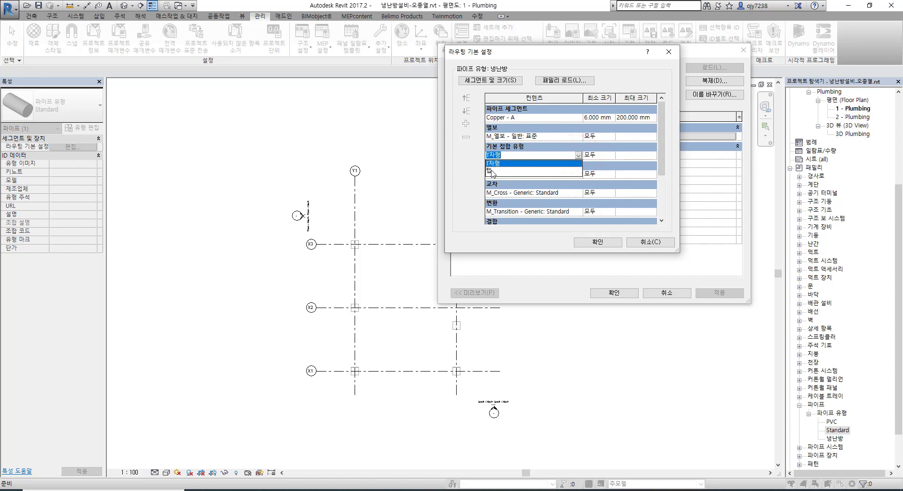
click(512, 163)
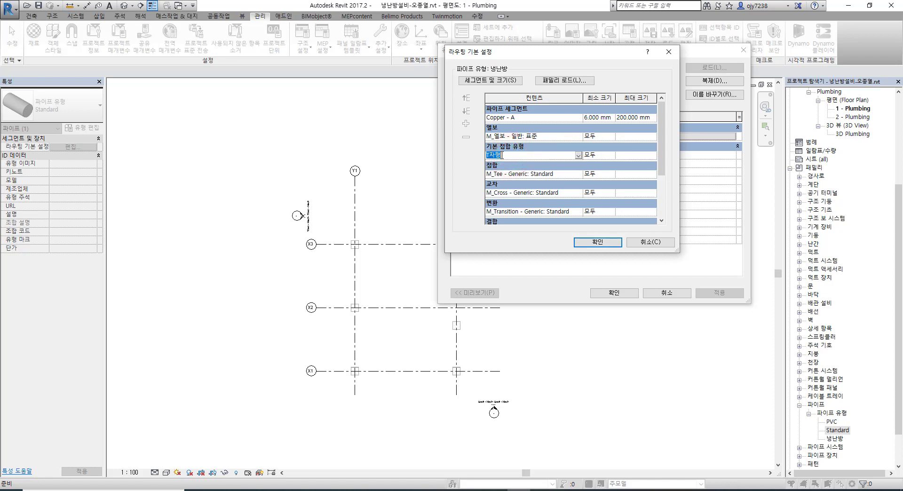
Step: Assign M_티 - 일반: 표준 as the junction (접합) fitting and M_교차 - 일반: 표준 as the cross (교차) fitting
click(551, 175)
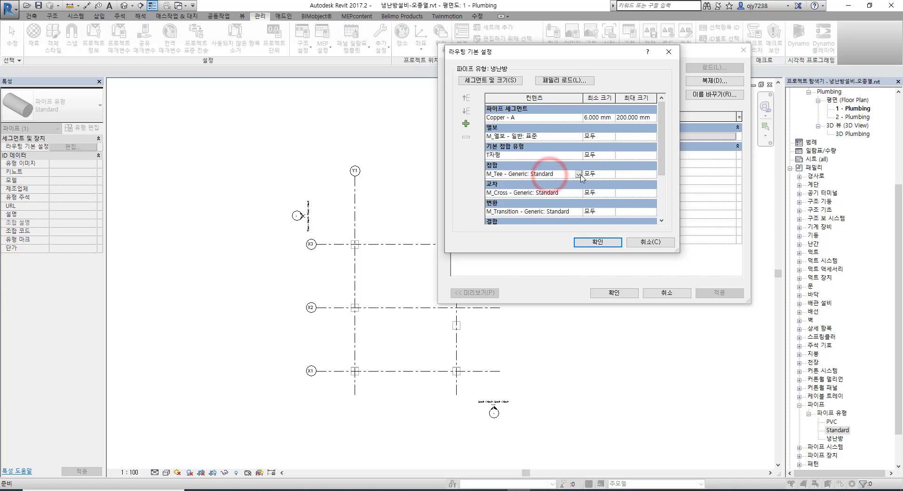
click(579, 174)
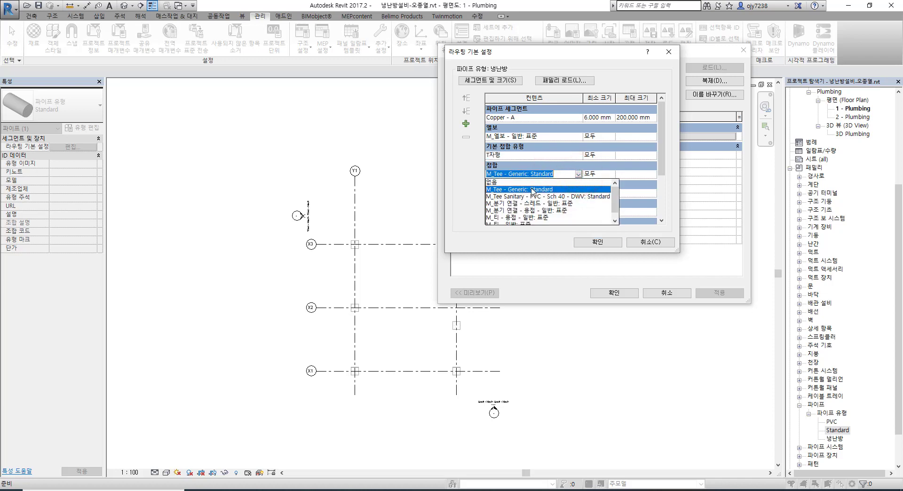
scroll(532, 193, down, 1)
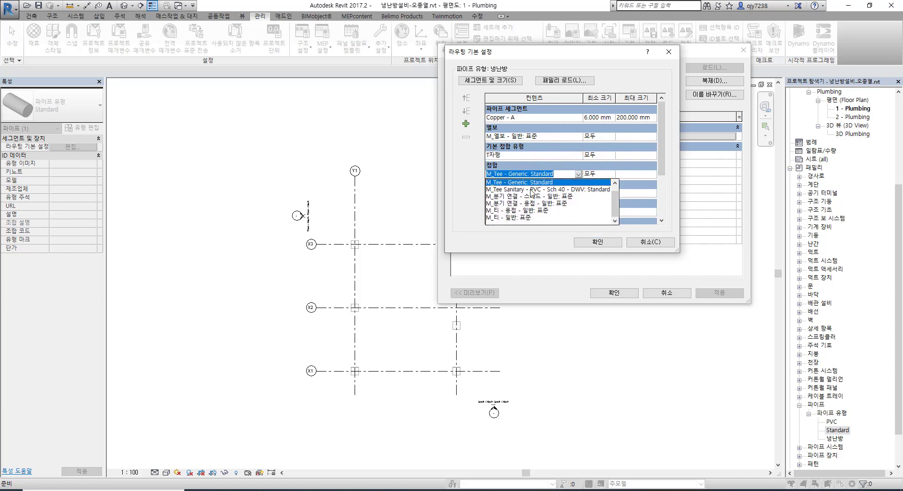
click(497, 218)
click(536, 193)
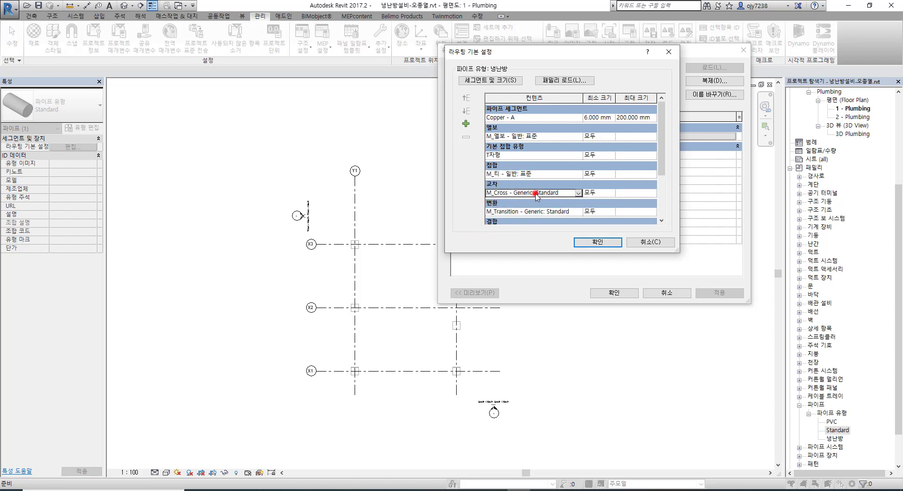
click(578, 193)
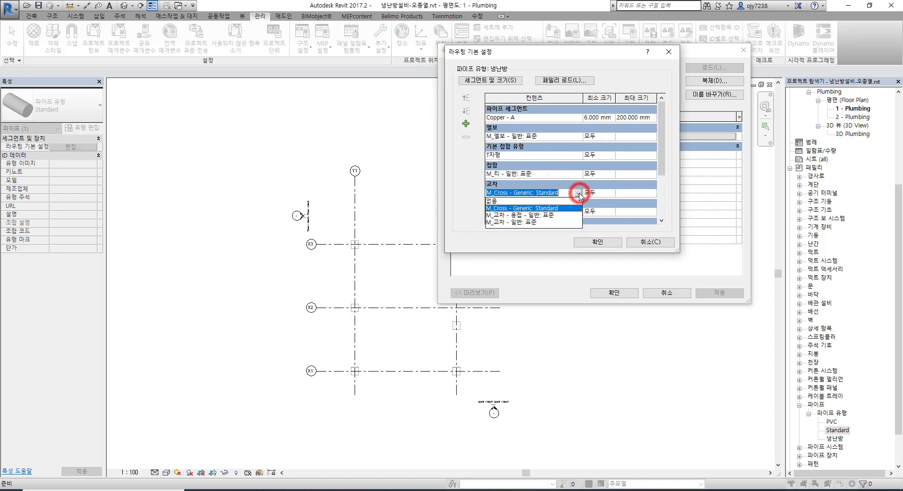
click(506, 222)
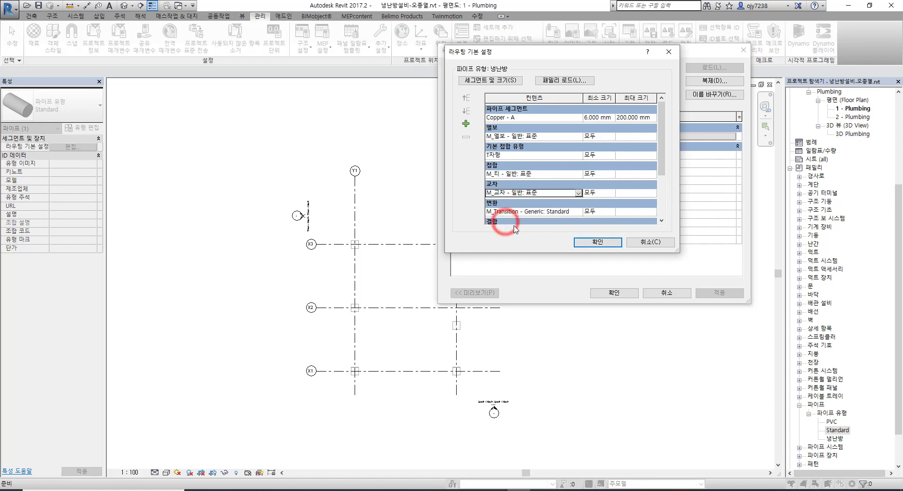
Step: Assign M_변환 - 일반: 표준 as the transition (변환) fitting and M_커플링 - 일반: 표준 as the union (결합) fitting
click(558, 212)
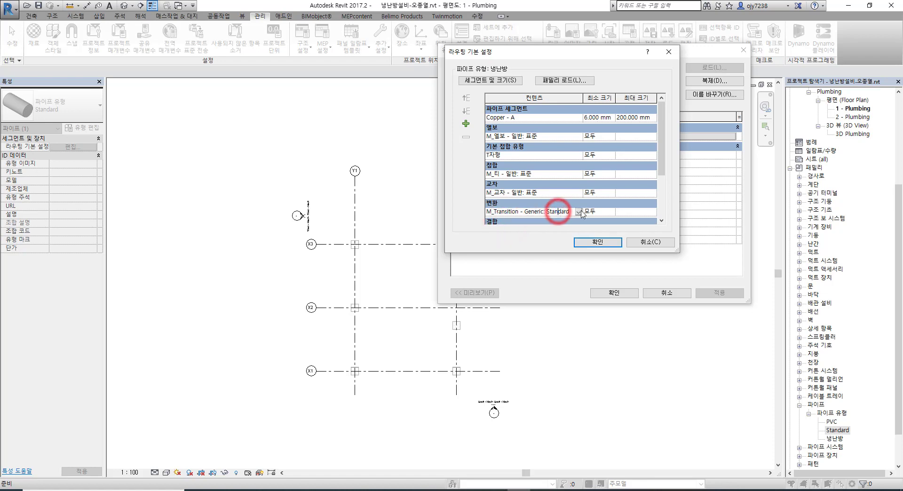
click(577, 212)
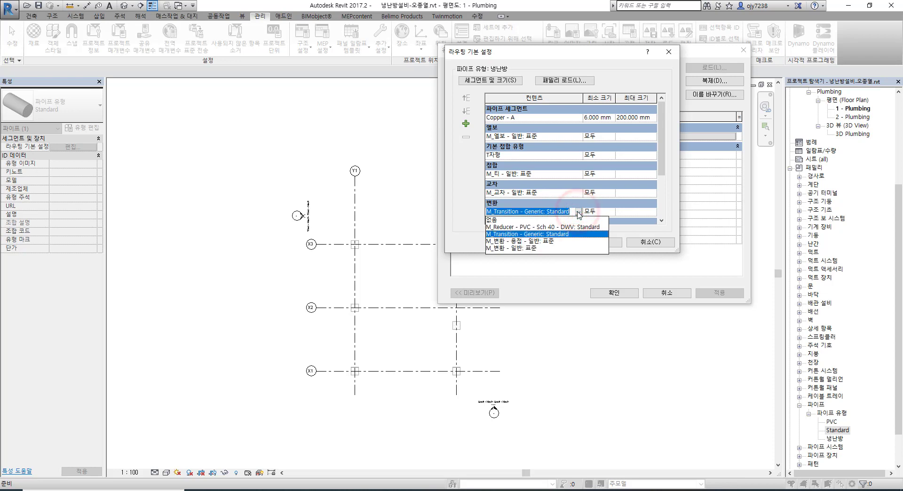
click(506, 248)
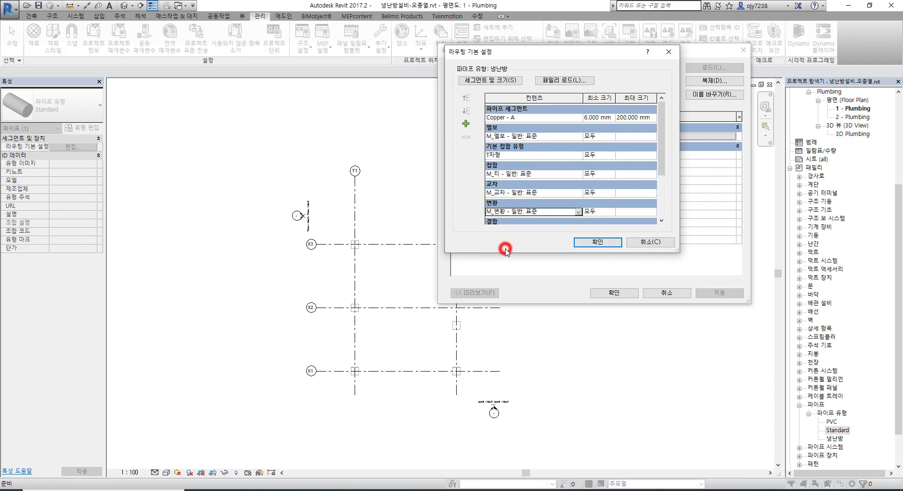
click(662, 158)
scroll(661, 163, down, 3)
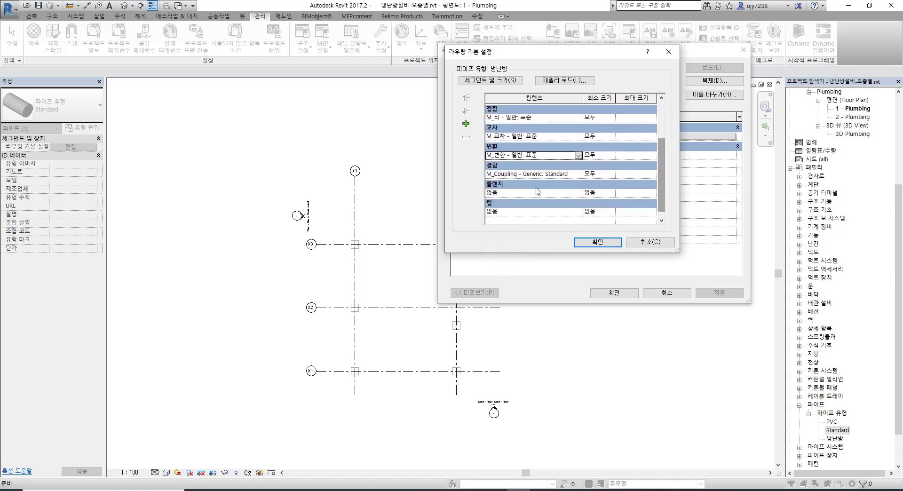
click(515, 175)
click(578, 174)
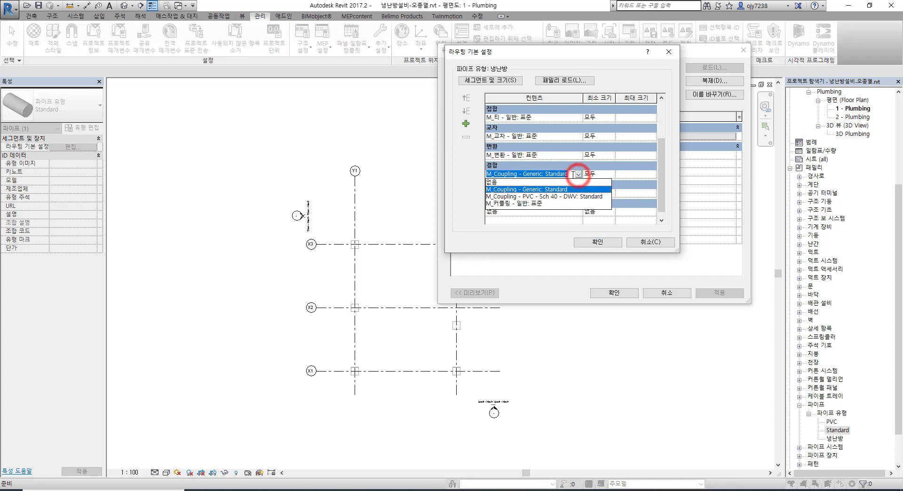
click(507, 206)
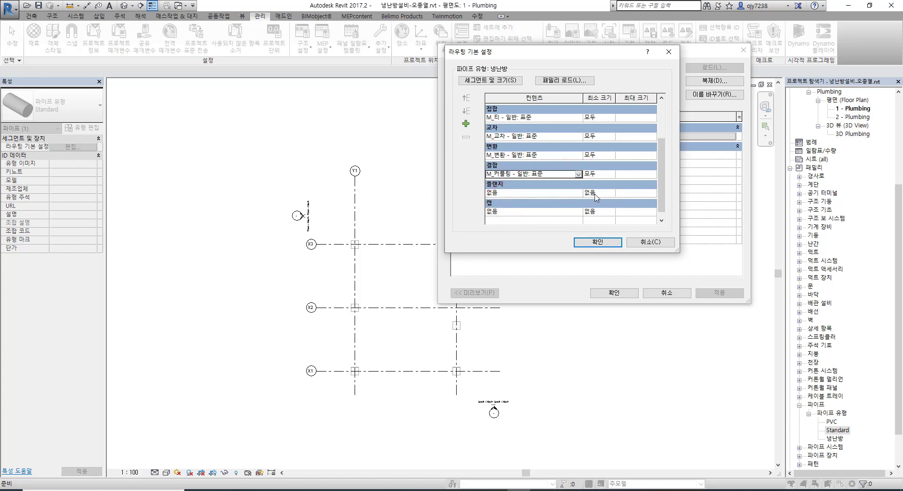
Step: Assign M_캡 - 일반: 표준 as the cap (캡) fitting with minimum size 모두, and accept the 냉난방 routing preferences and type properties
click(527, 212)
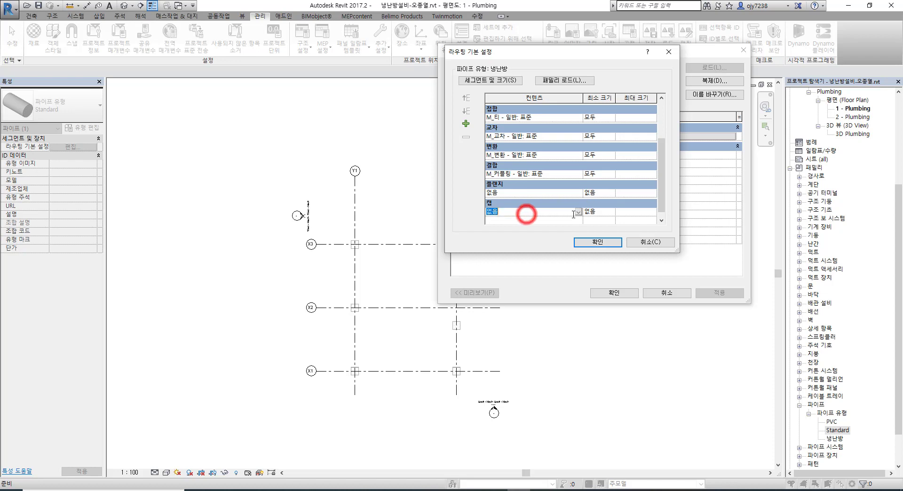
click(578, 211)
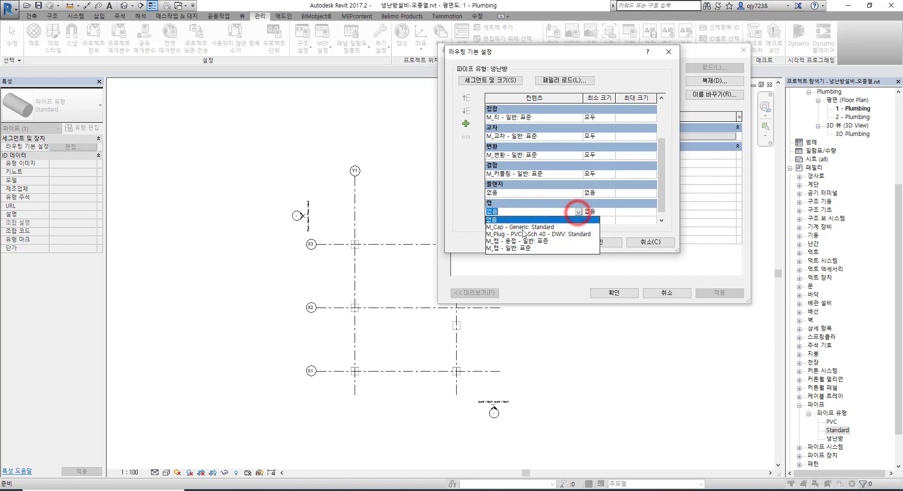
click(503, 248)
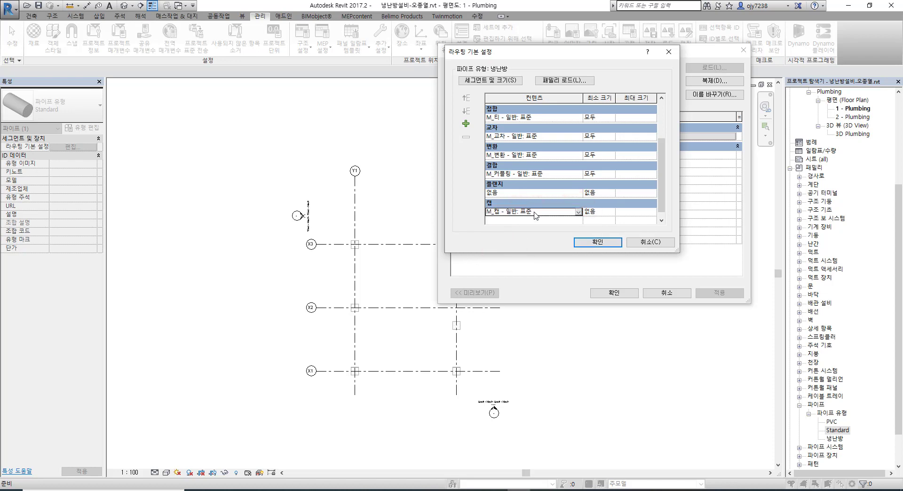
click(598, 212)
click(610, 212)
click(592, 229)
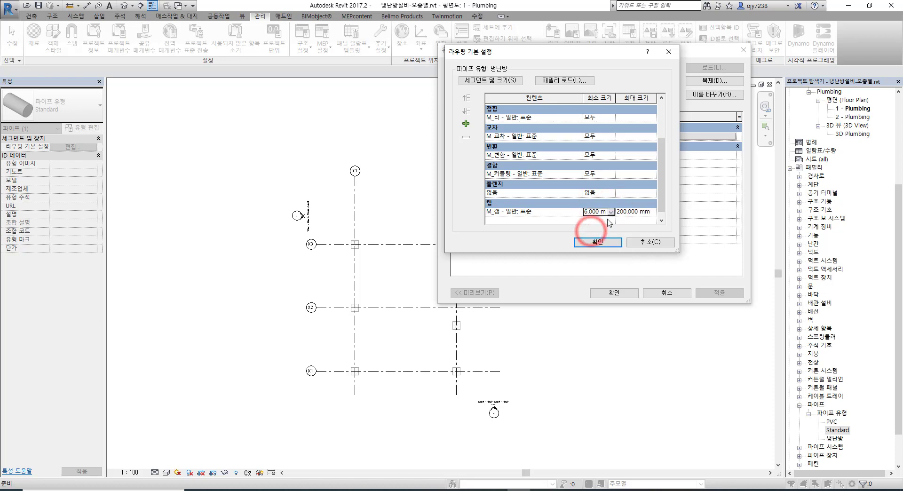
click(610, 212)
click(594, 227)
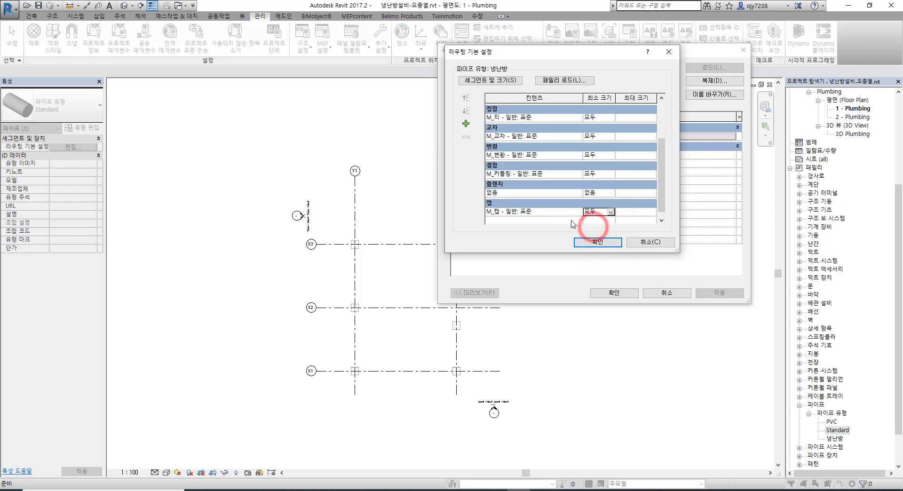
click(596, 242)
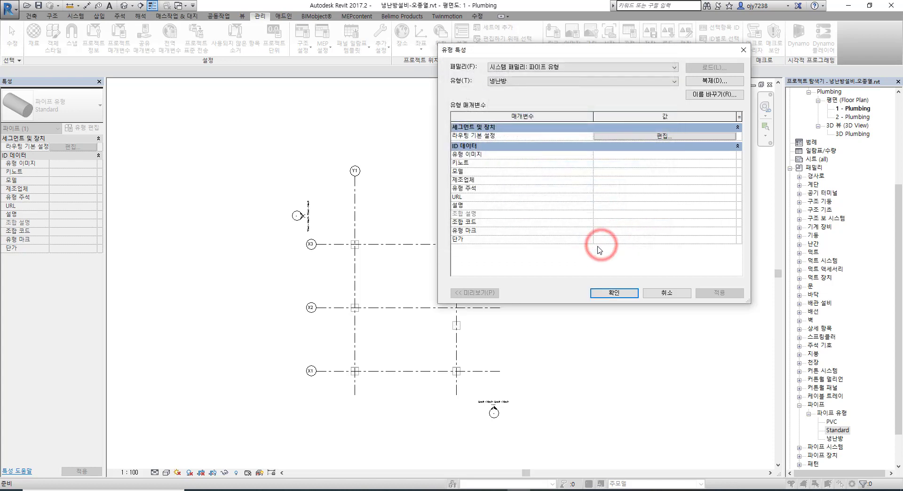
click(614, 293)
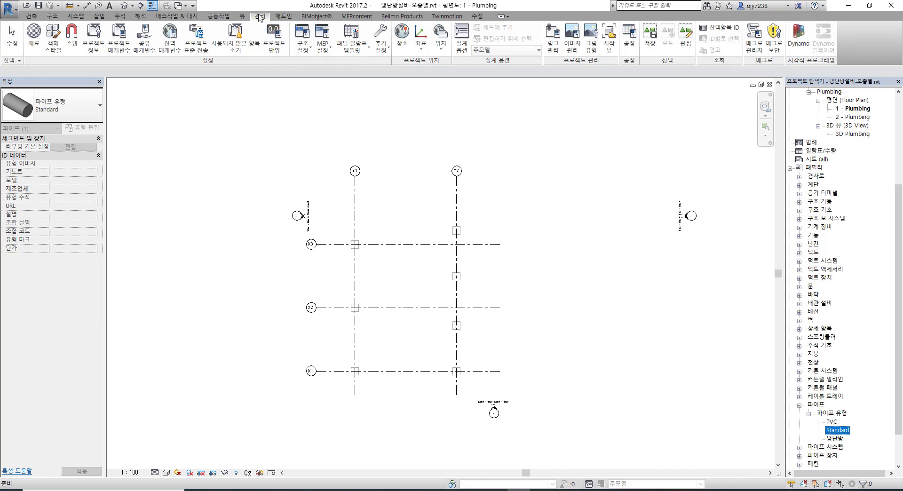
Step: In the mechanical settings for pipe conversion (변환), set the main and branch pipe types of 순환수 공급 to 냉난방
click(325, 37)
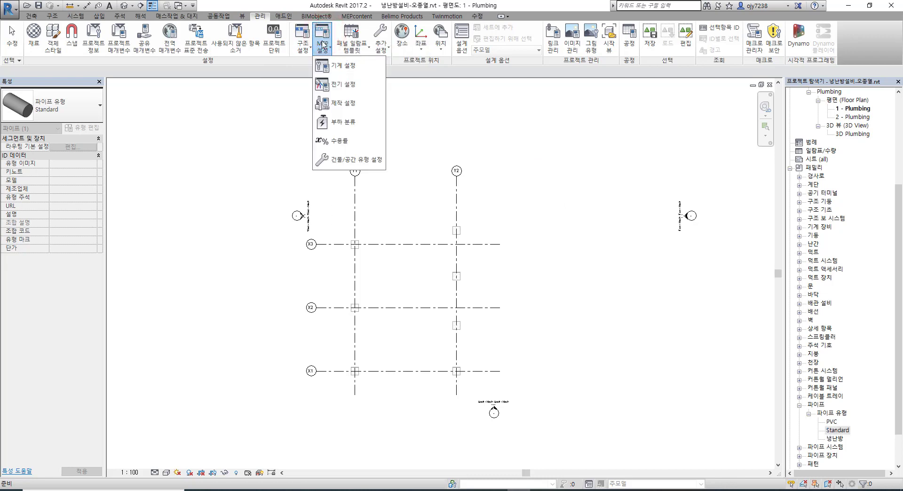
click(329, 70)
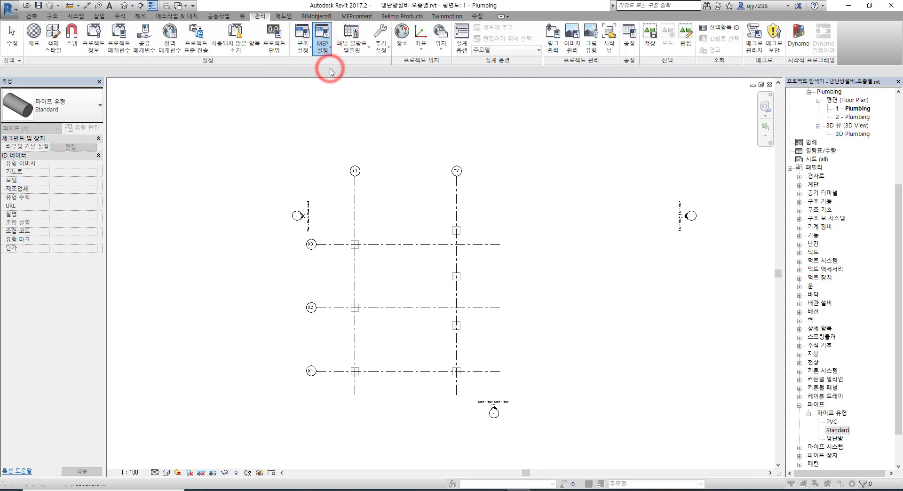
drag(375, 141, 393, 127)
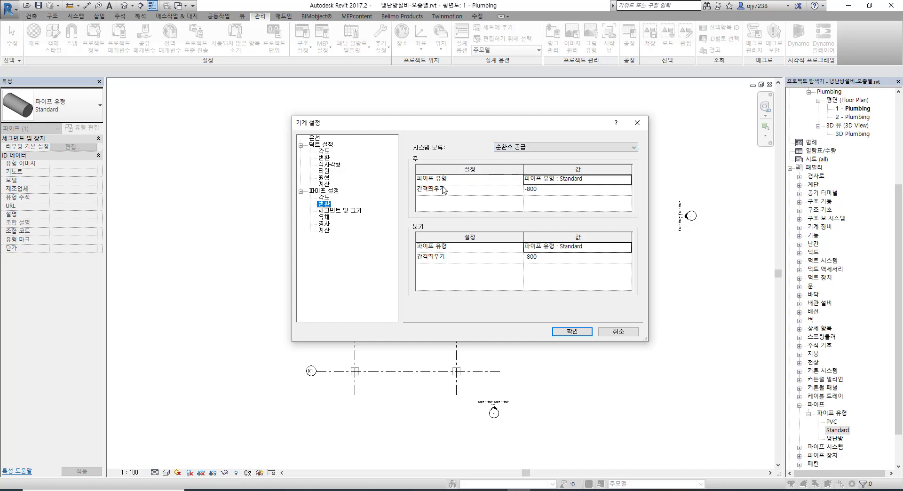
click(551, 182)
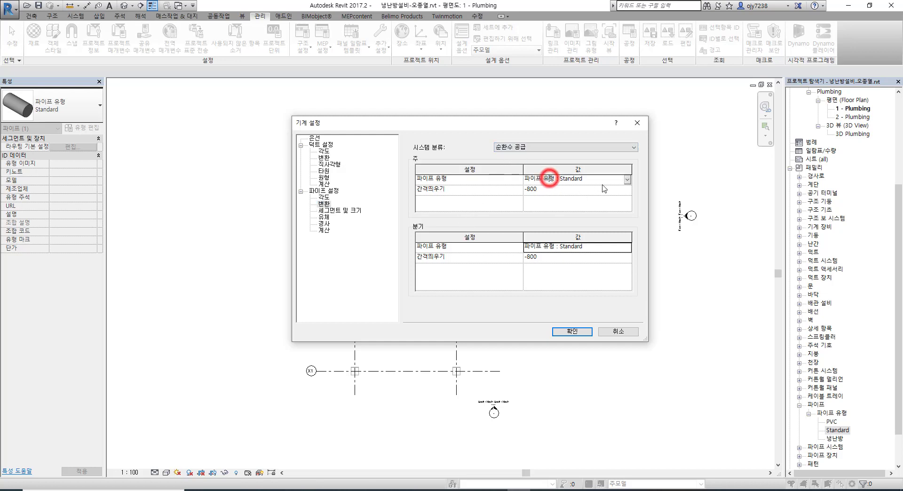
click(627, 179)
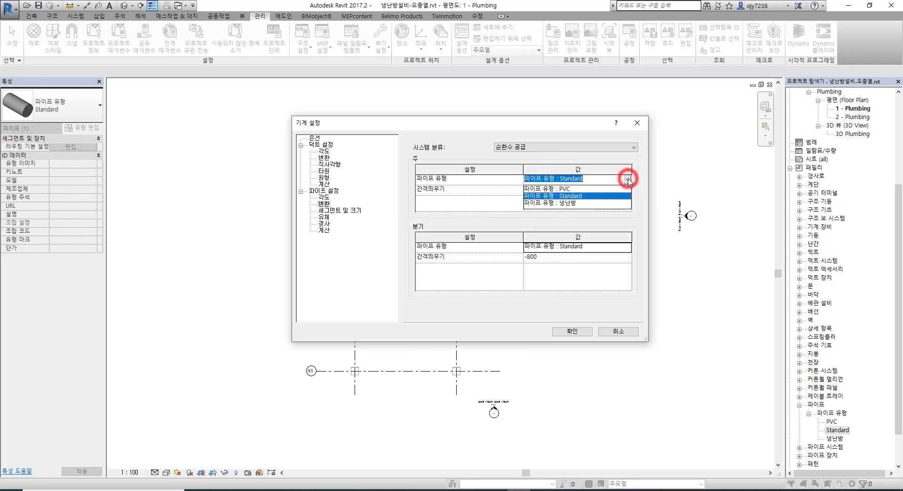
click(559, 204)
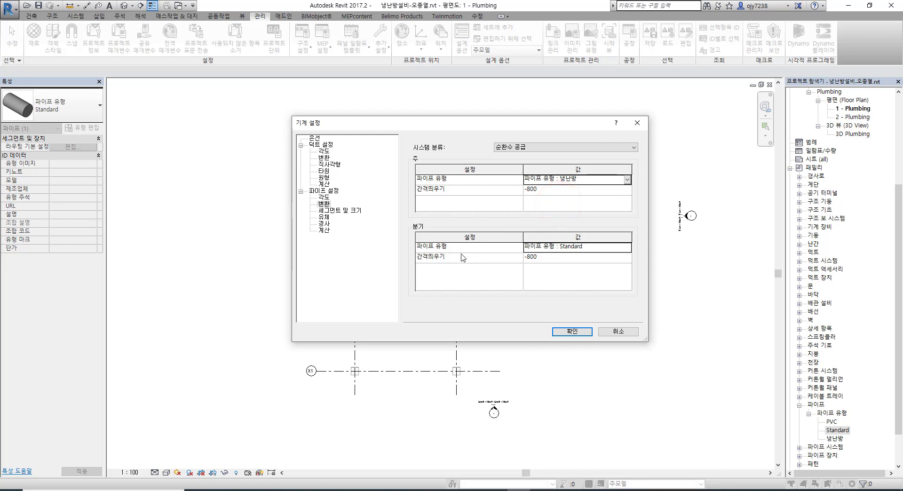
click(540, 245)
click(628, 247)
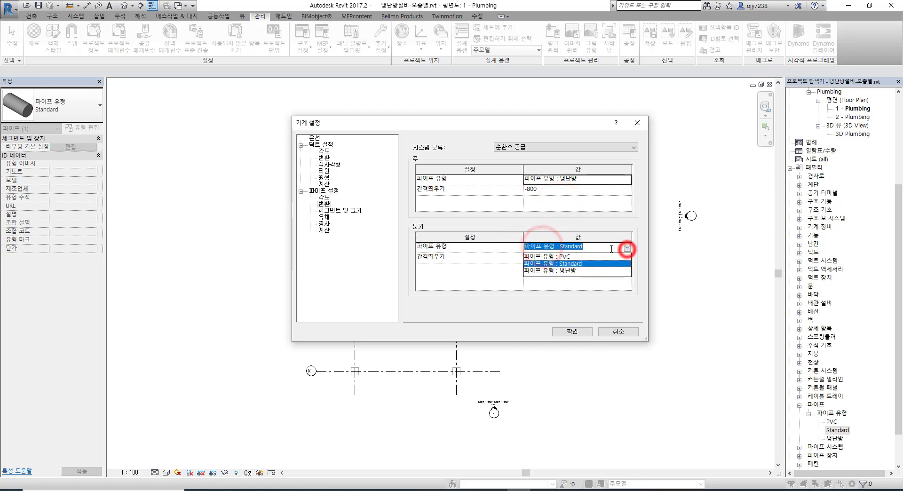
click(563, 270)
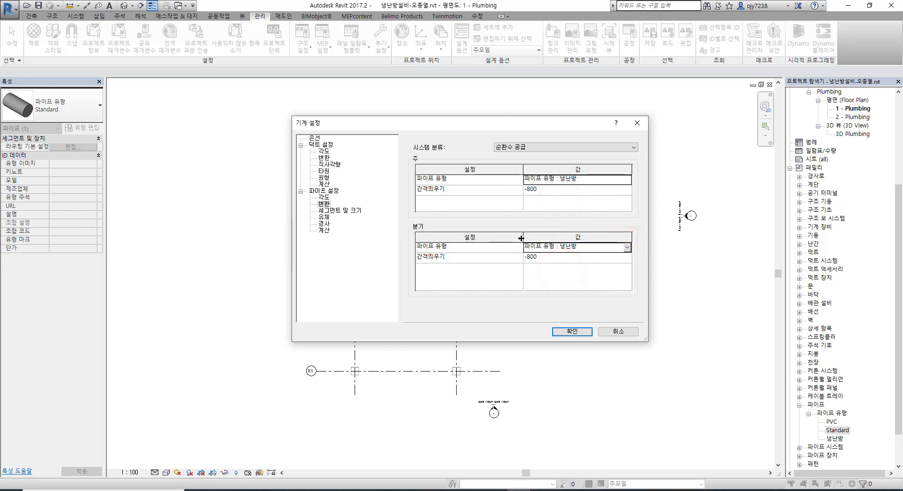
Step: Set the branch (분기) offset of the 순환수 공급 system classification to -500
click(542, 189)
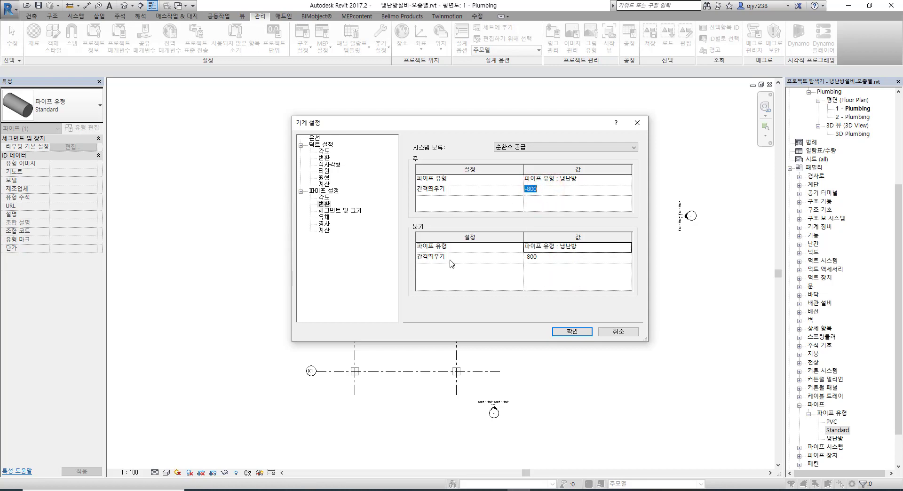
click(544, 260)
text(-)
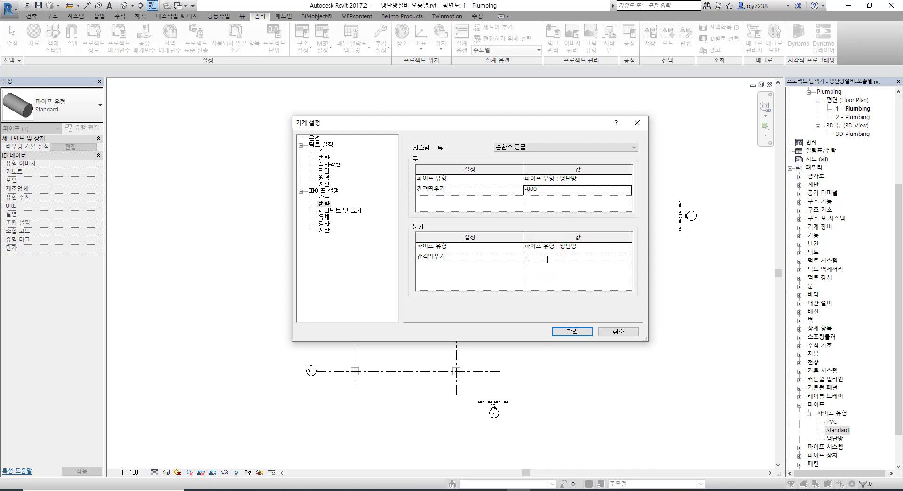
text(500)
click(519, 310)
Step: Switch to the 순환수 순환 system classification and set its main and branch pipe types to 냉난방
click(627, 149)
click(519, 160)
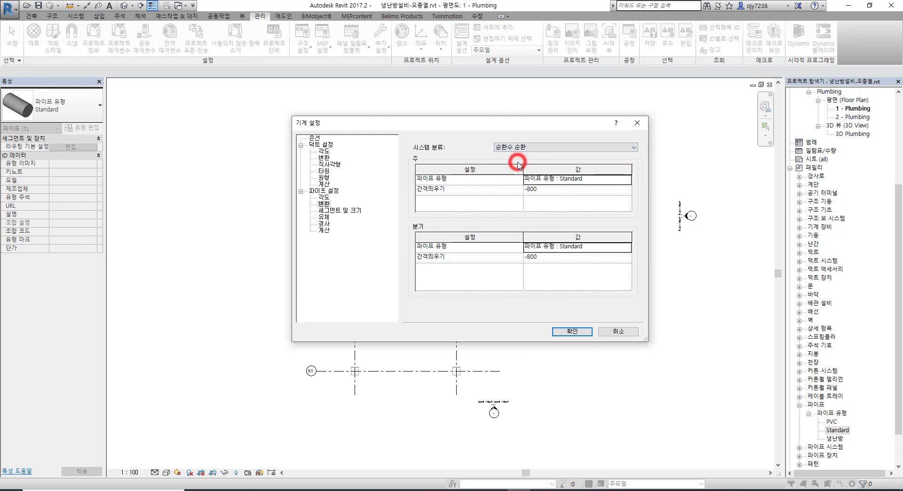
click(579, 179)
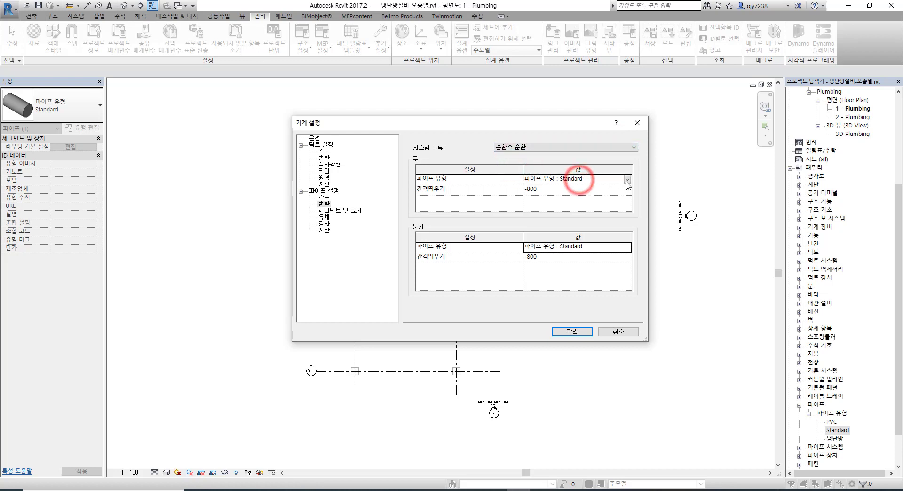
click(626, 179)
click(565, 202)
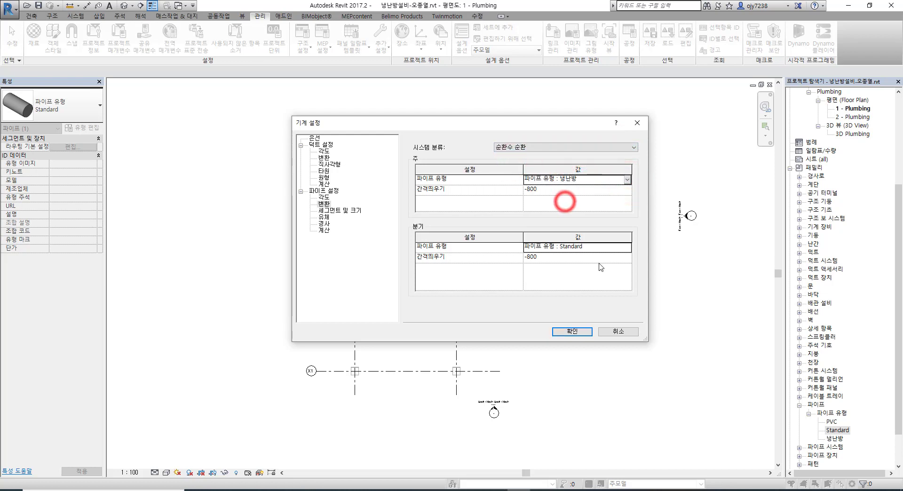
click(582, 246)
click(628, 249)
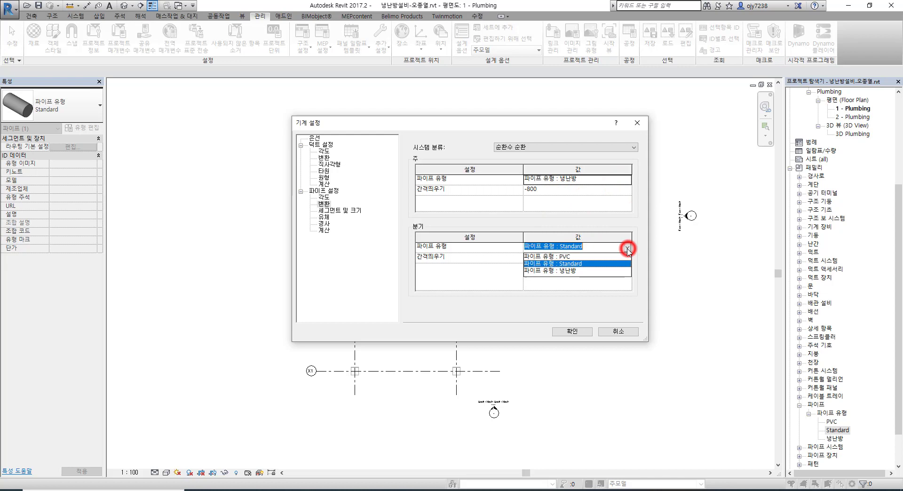
click(568, 270)
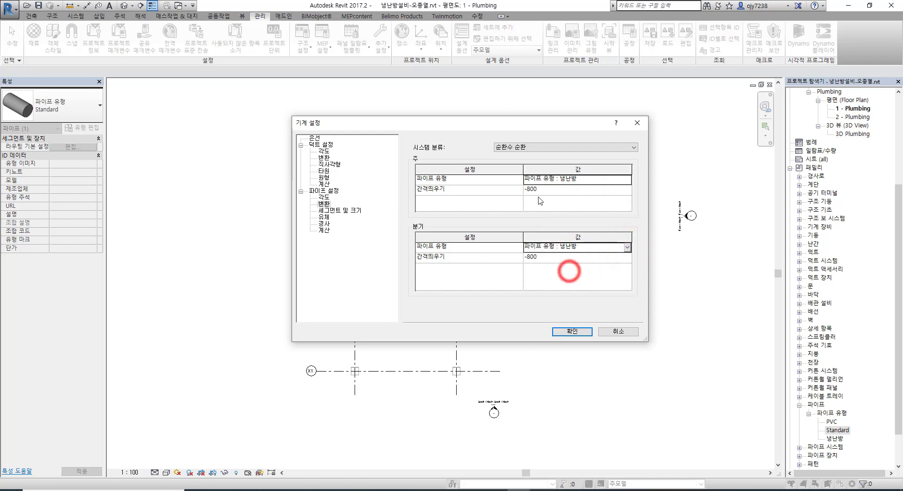
Step: Set the branch (분기) offset of 순환수 순환 to -500 and accept the mechanical settings
click(548, 258)
text(-)
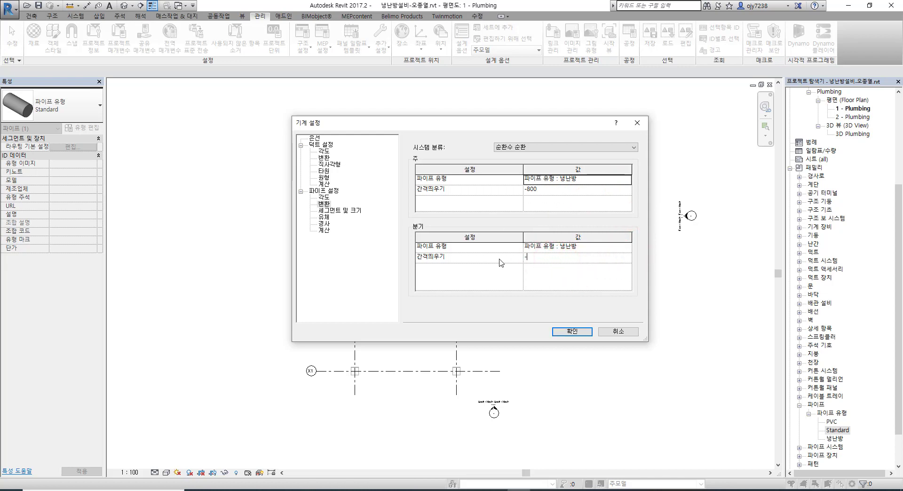
text(500)
click(523, 311)
click(577, 336)
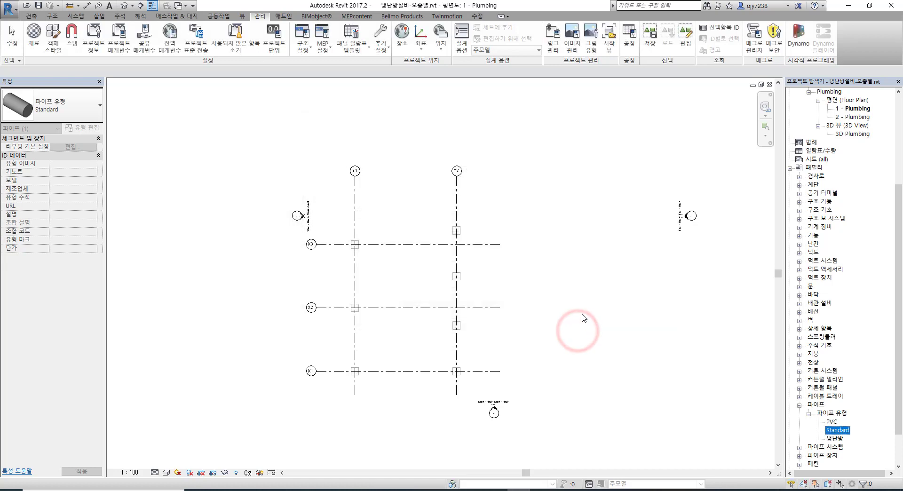
Step: Open the 2 - Mech floor plan view under HVAC
click(569, 223)
middle_drag(551, 289, 556, 264)
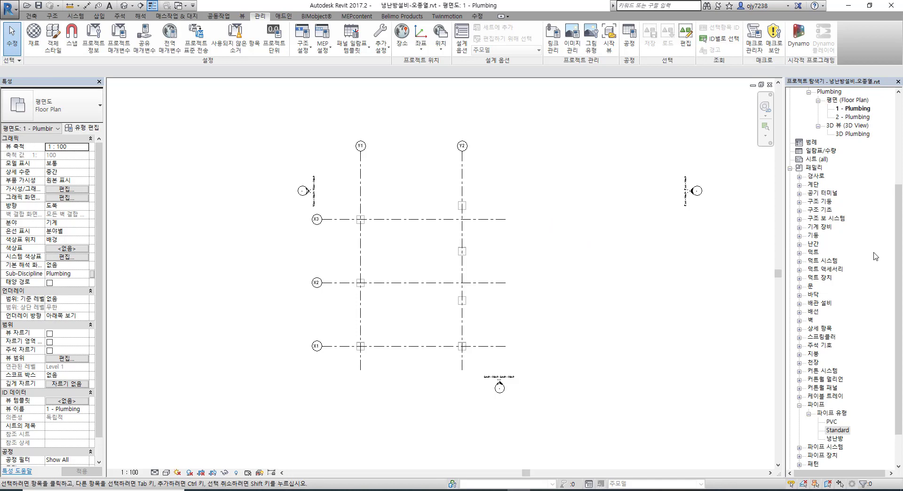
drag(897, 255, 895, 160)
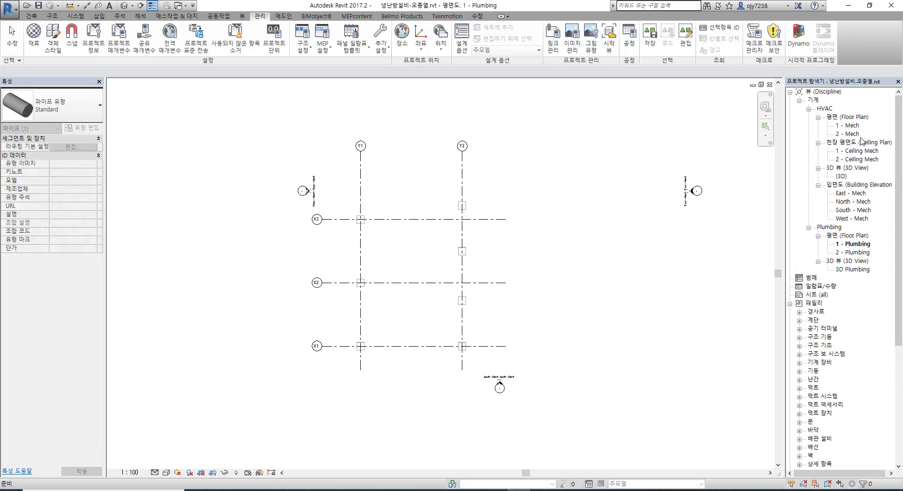
click(846, 134)
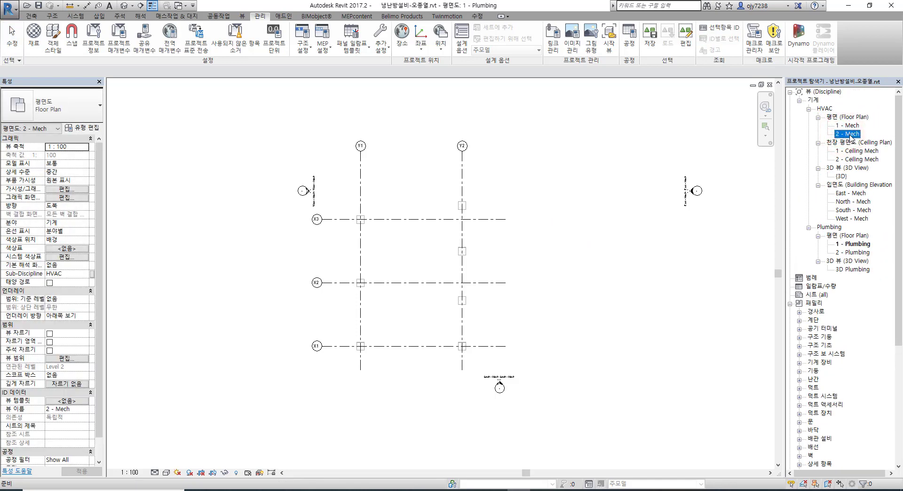
double_click(851, 135)
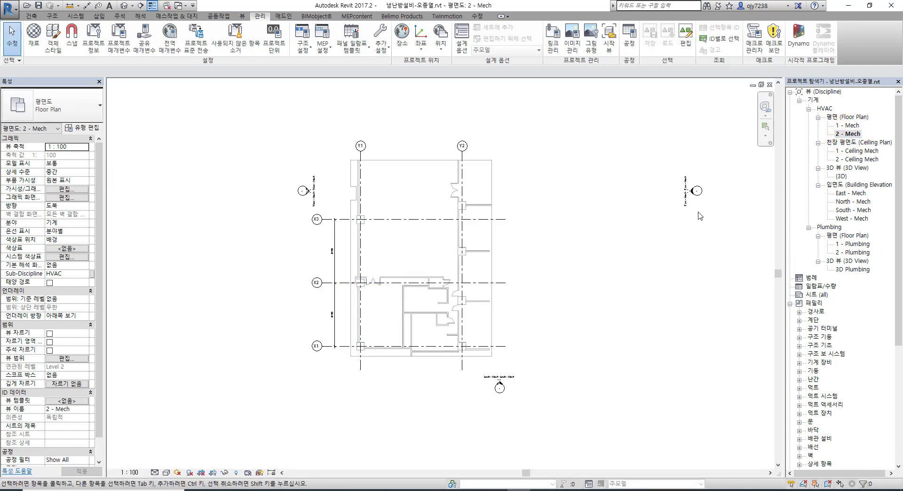
Step: Duplicate the 2 - Mech floor plan view without detailing and rename the copy 2-냉난방
right_click(850, 135)
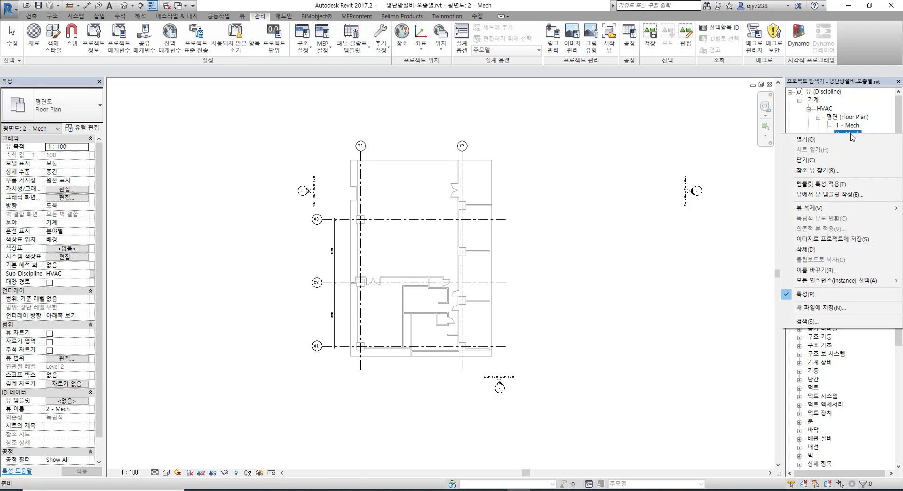
mouse_move(806, 210)
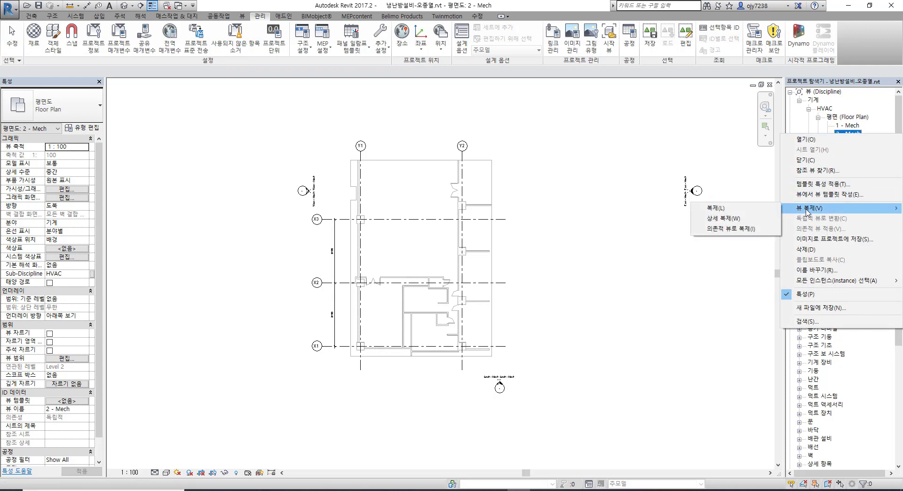
click(739, 212)
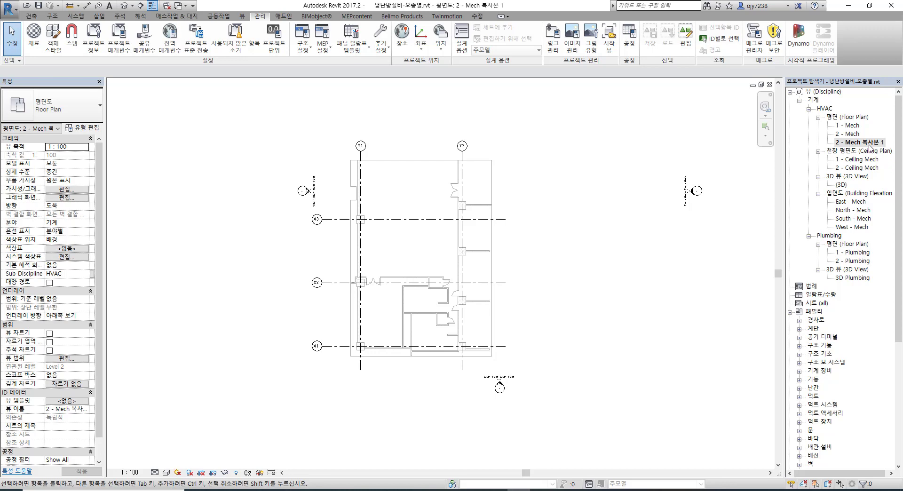
right_click(867, 143)
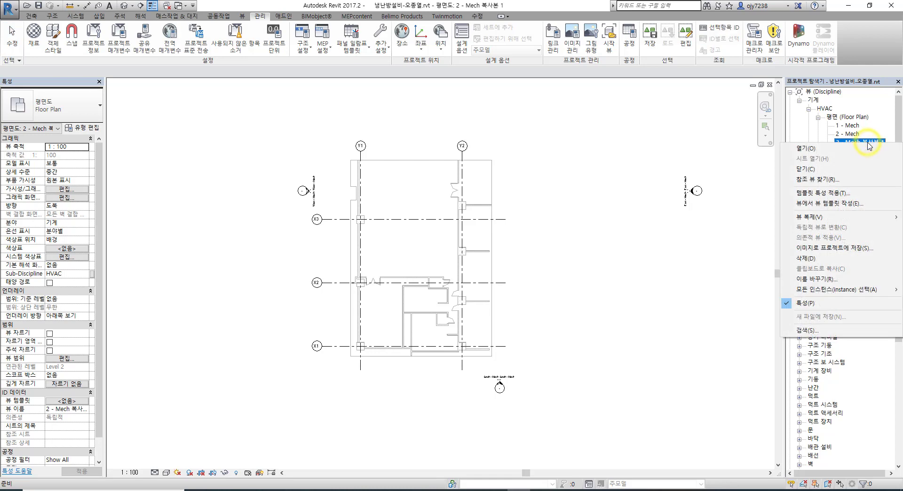
click(815, 280)
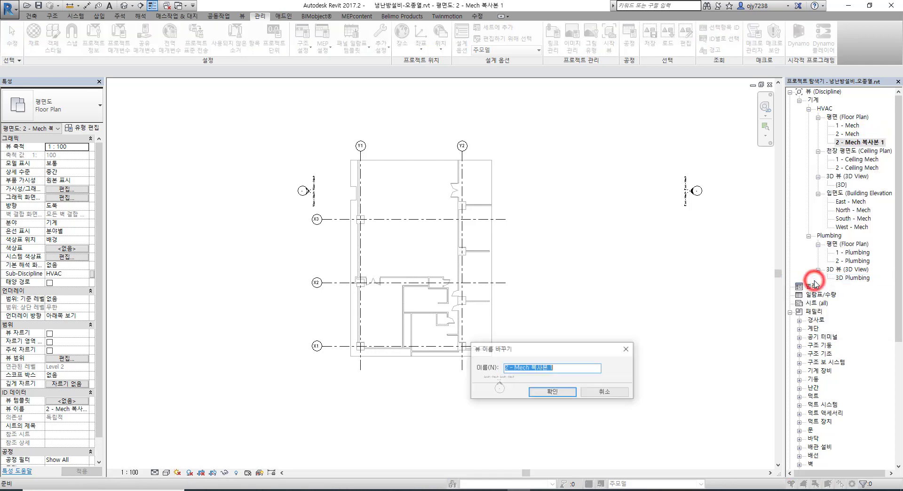
text(2-ㄴ)
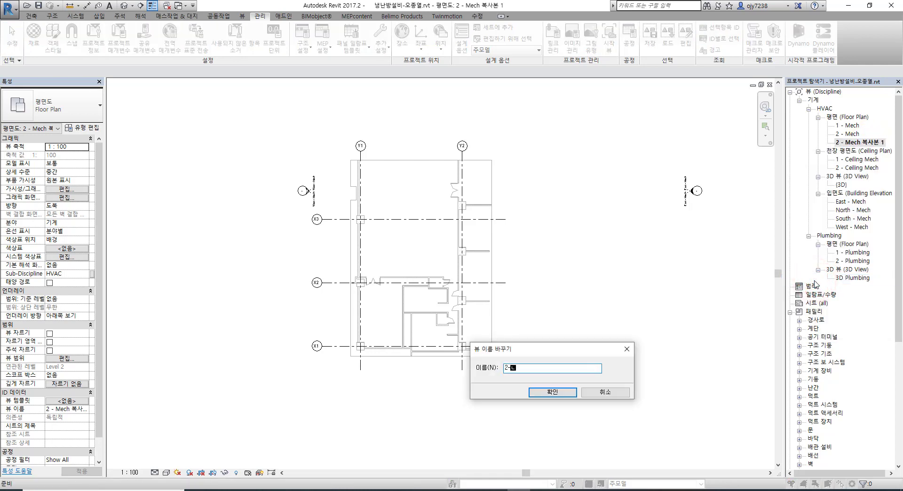
text(난방)
key(Return)
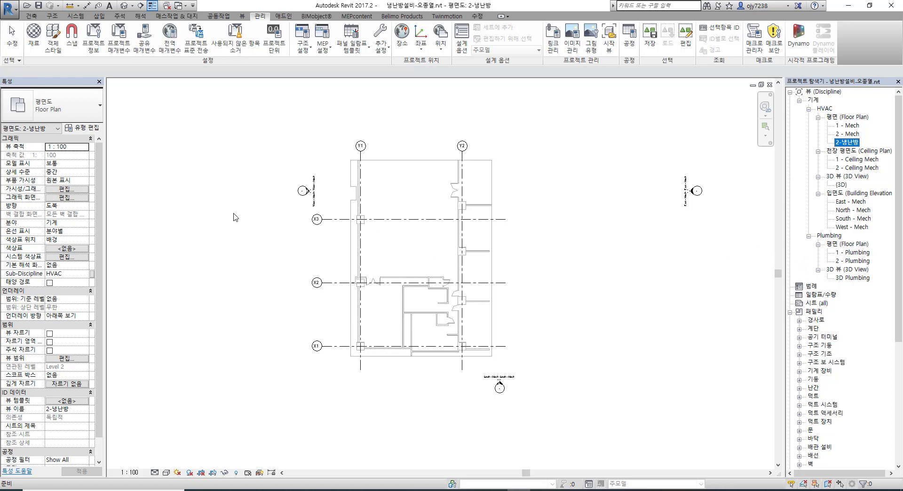
Step: Set the Sub-Discipline of the 2-냉난방 plan view to 냉난방
scroll(23, 262, down, 1)
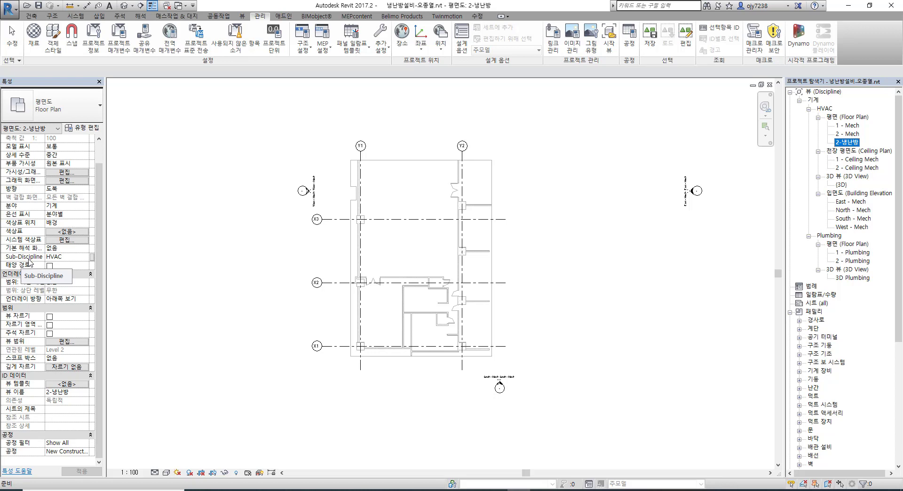
click(66, 259)
click(84, 258)
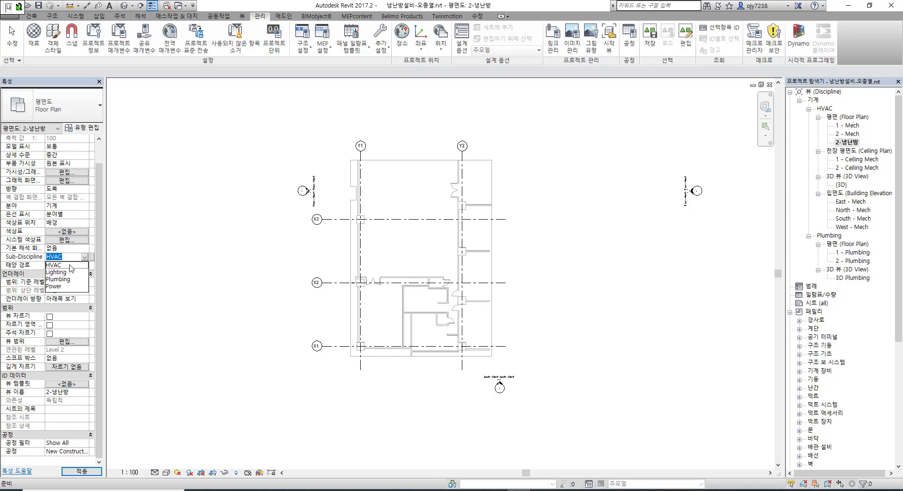
key(BackSpace)
click(68, 258)
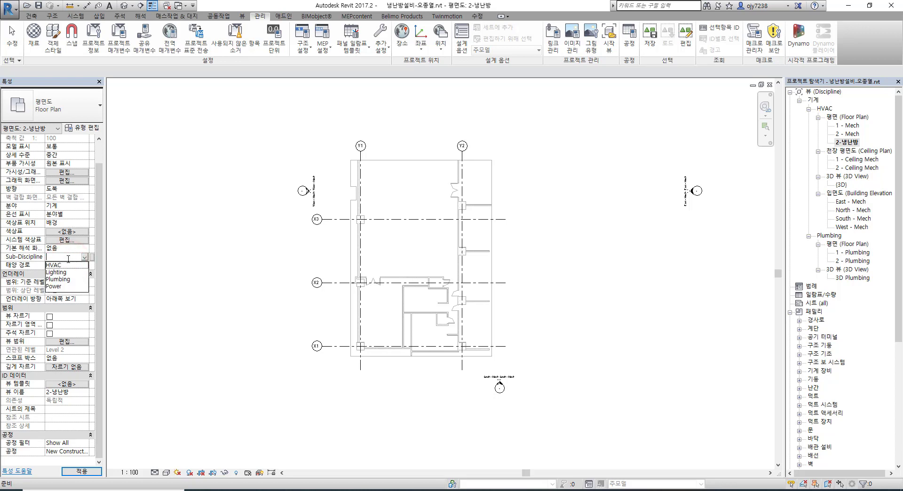
text(냉난방)
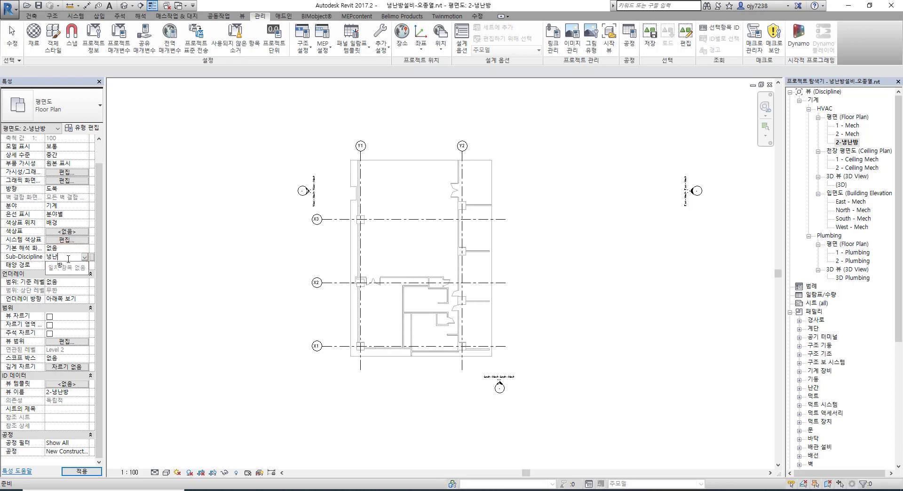
key(Return)
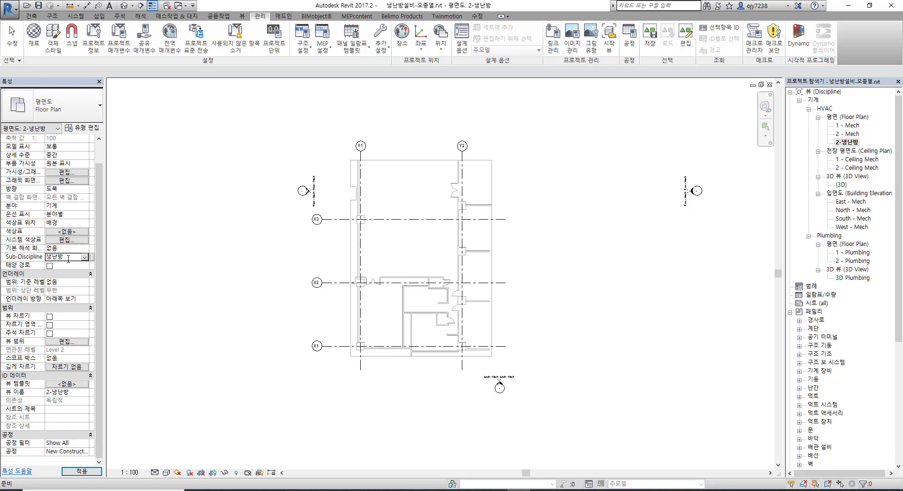
click(206, 308)
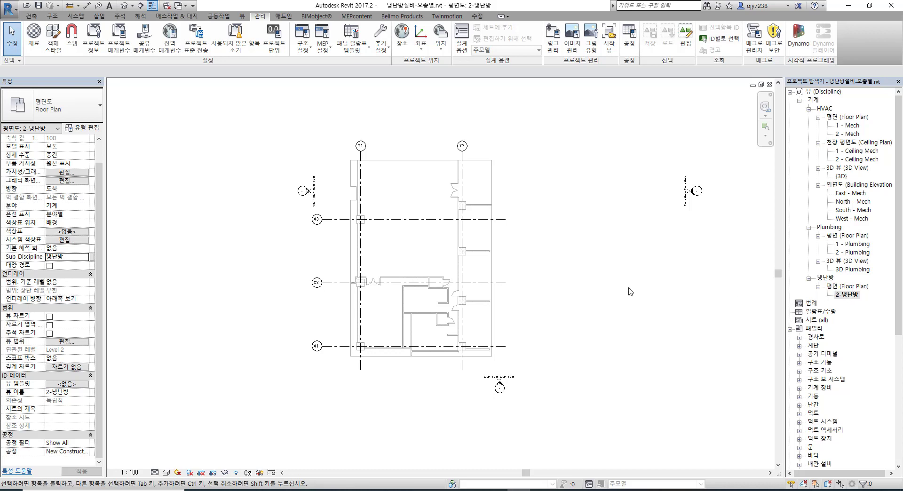
Step: Set the view range of 2-냉난방 to a bottom offset of -1000 and a view depth offset of -1000
middle_drag(594, 276, 600, 270)
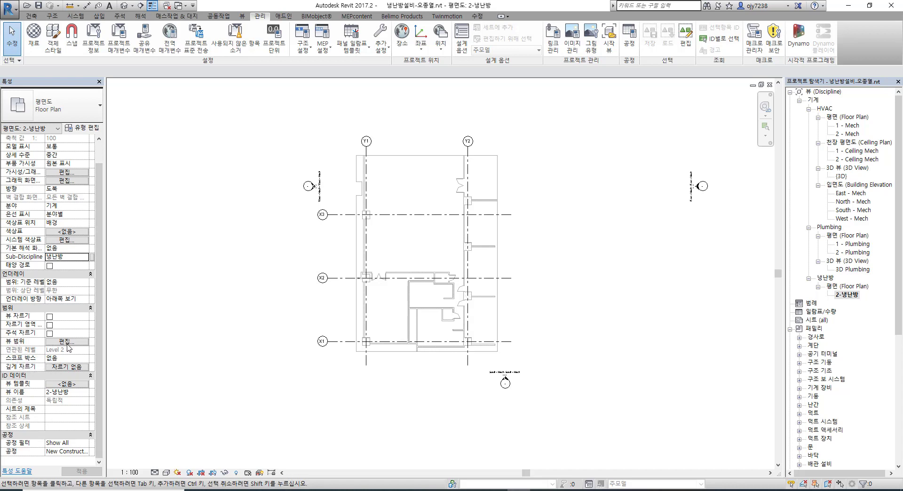
click(68, 342)
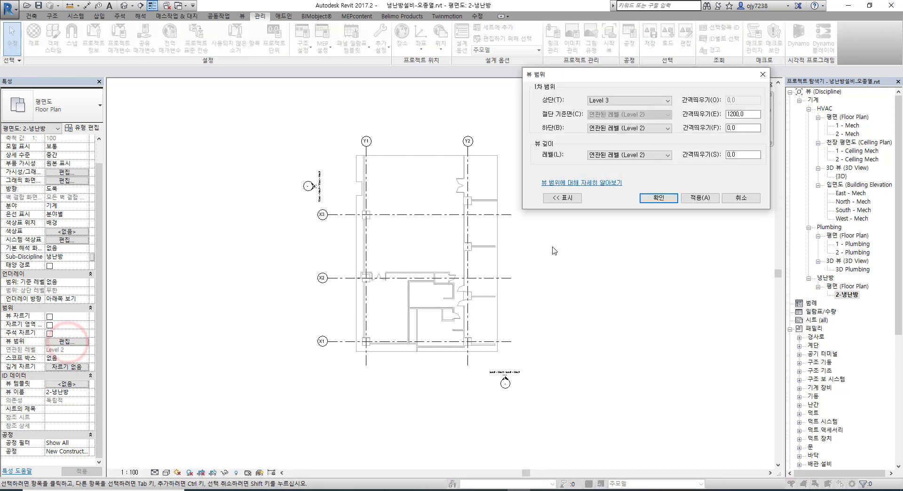
drag(594, 75, 447, 76)
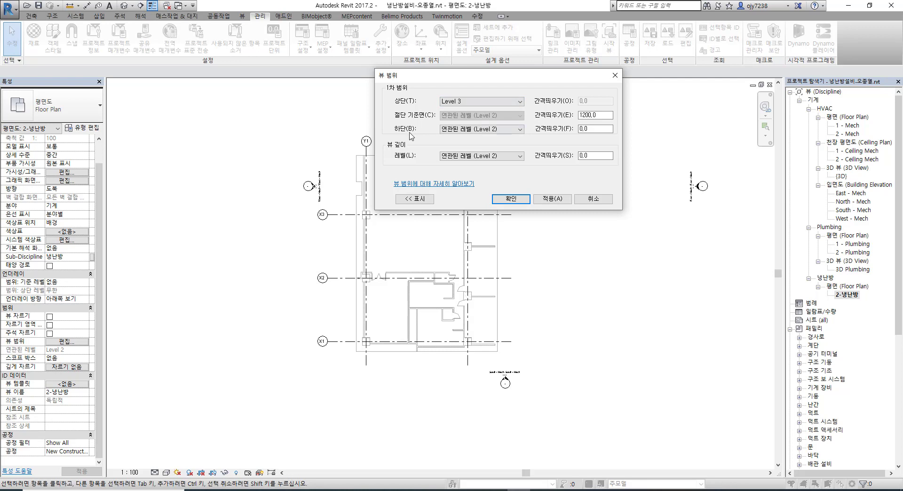
double_click(599, 128)
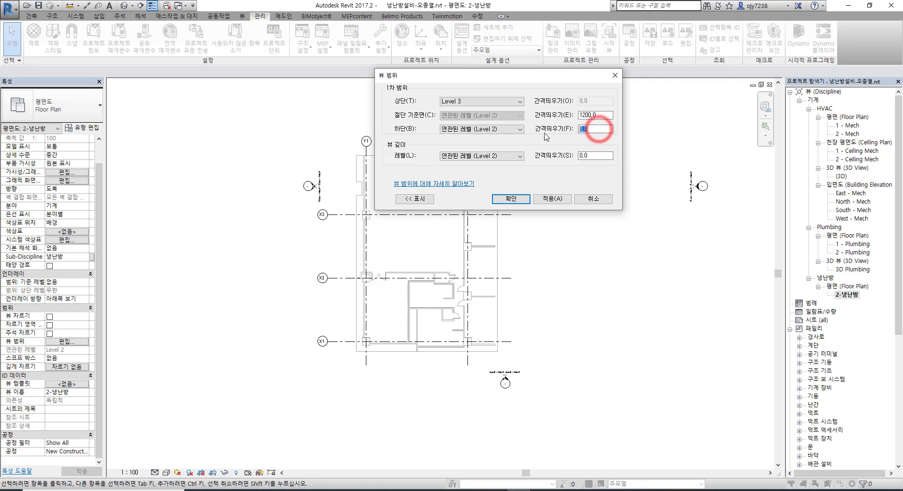
text(-1000)
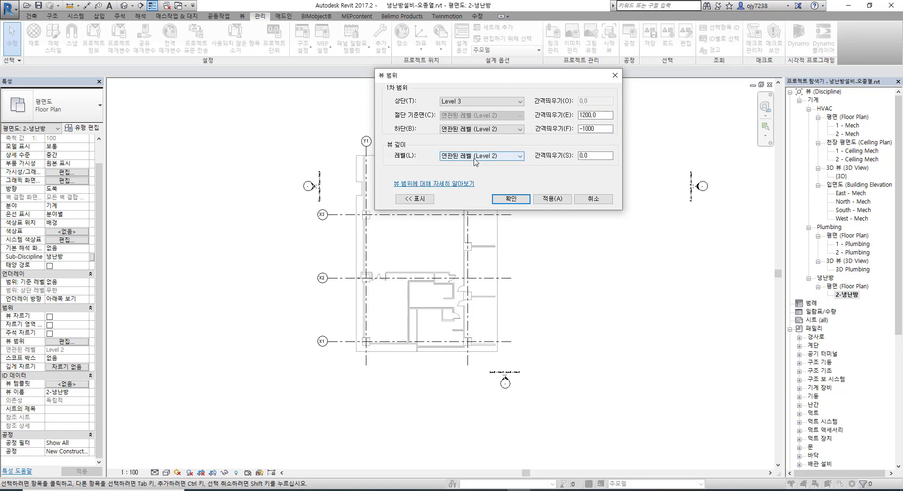
double_click(595, 155)
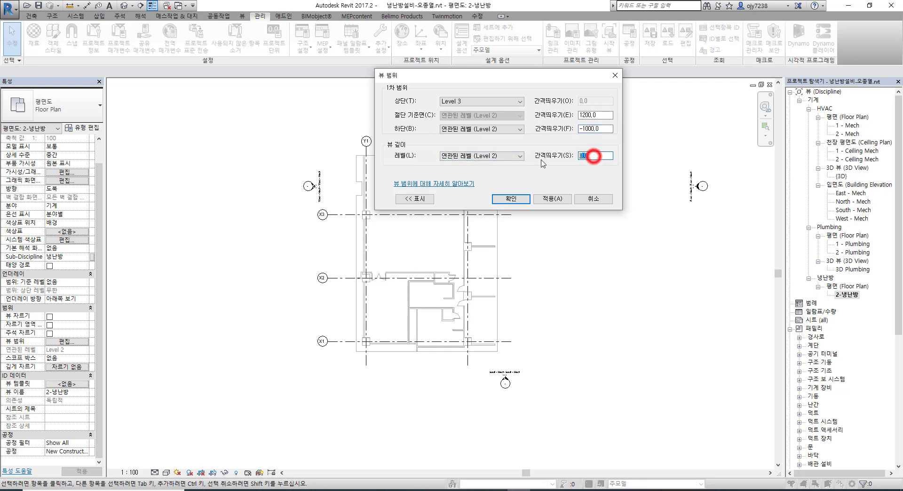
text(-1000)
click(553, 198)
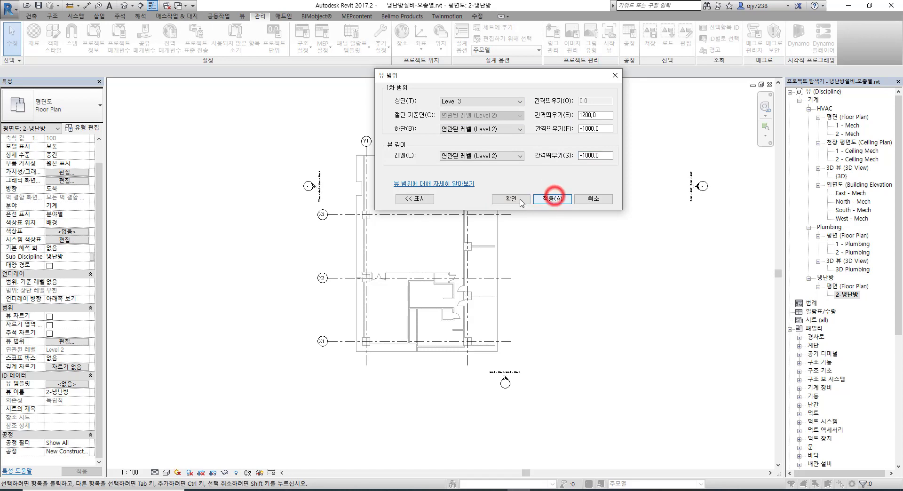
click(604, 199)
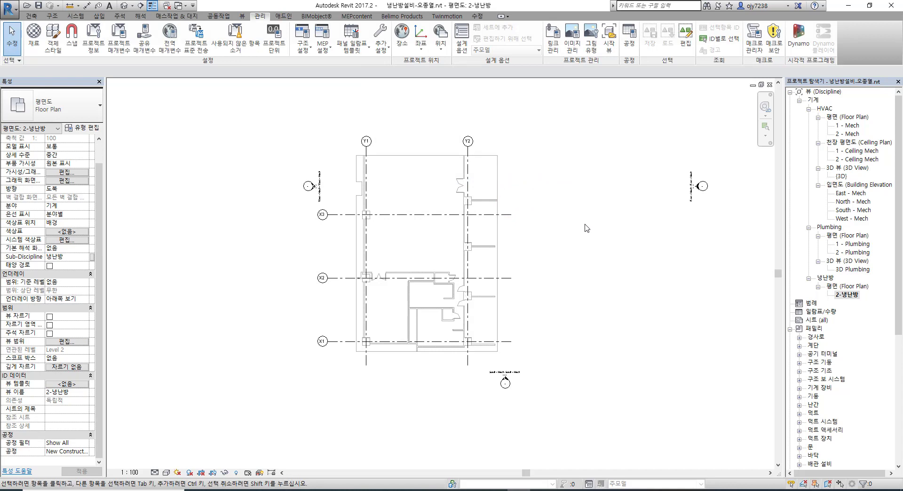
Step: Place an M_Radiator - Hydronic Fin Tube 20 NPT on the wall along grid Y2, centred between the double door and the upper wall end
middle_drag(582, 259, 592, 261)
scroll(562, 242, up, 1)
middle_drag(486, 244, 518, 242)
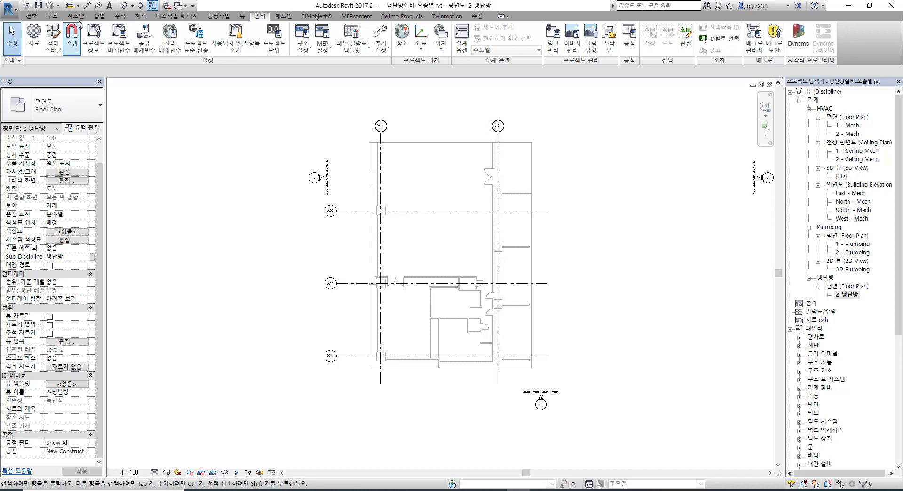
click(79, 17)
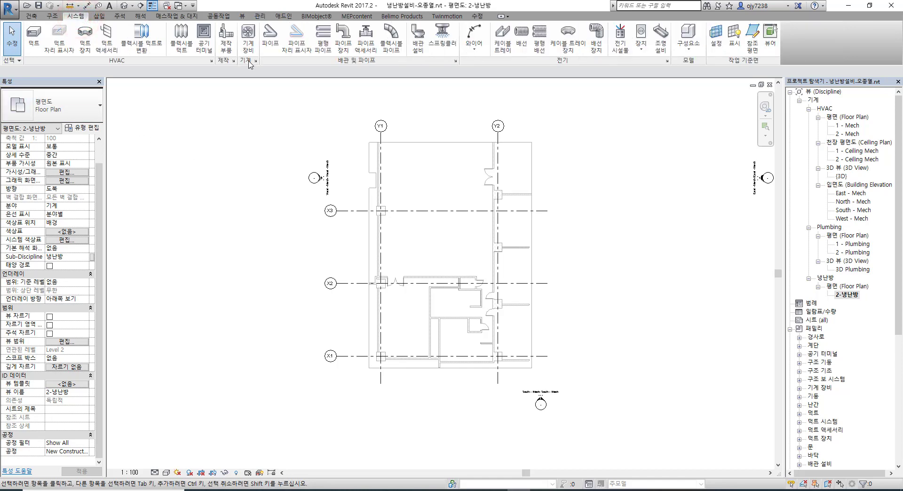
click(248, 32)
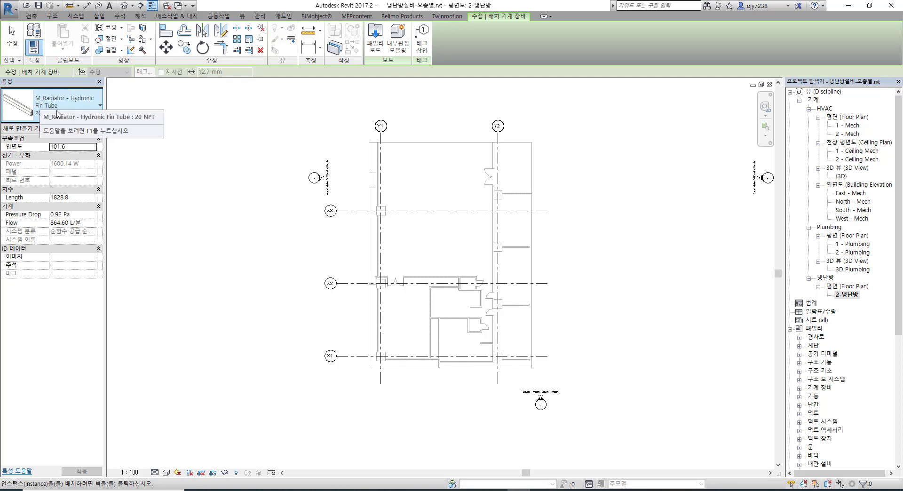
click(100, 106)
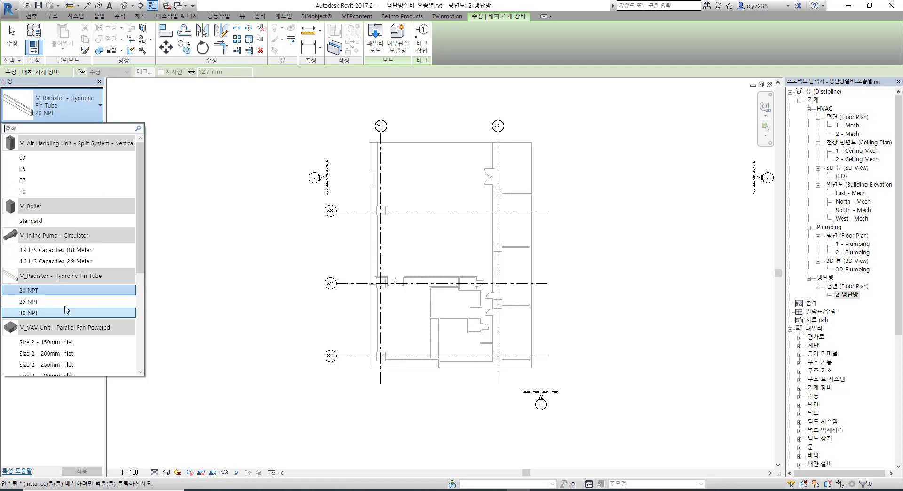
scroll(66, 308, down, 2)
scroll(66, 308, up, 2)
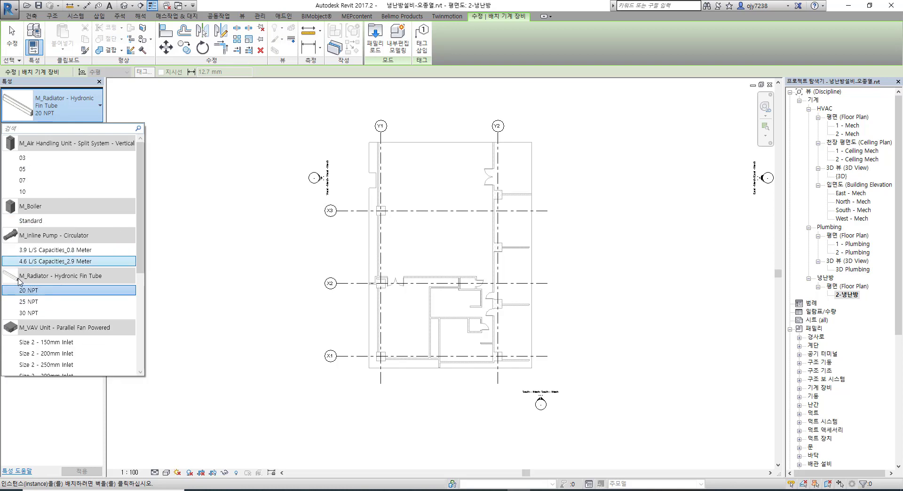
mouse_move(33, 280)
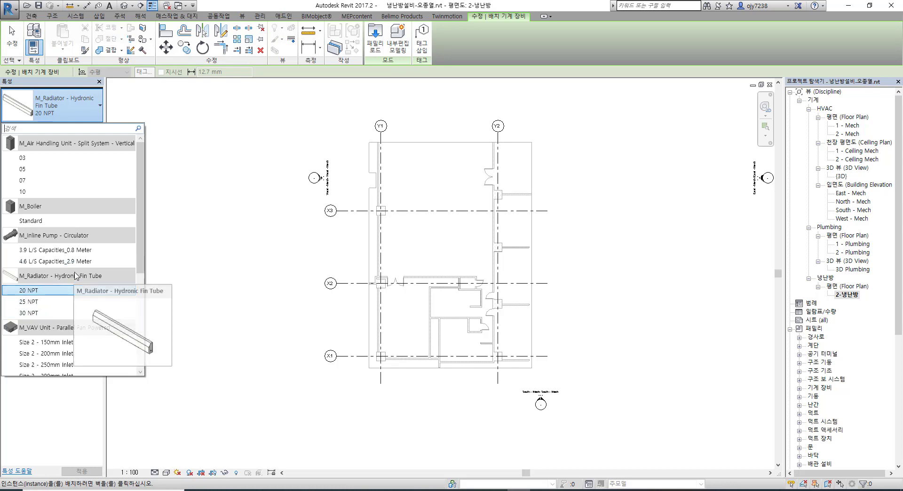
click(32, 291)
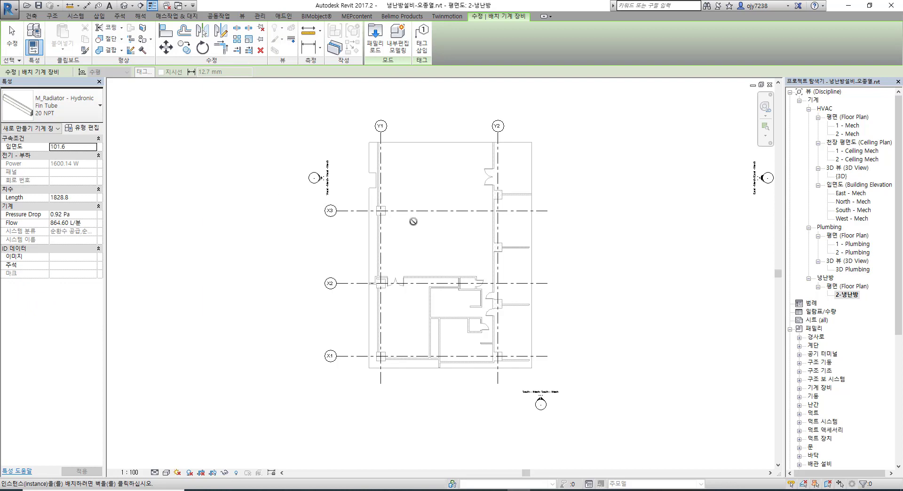
scroll(471, 168, up, 5)
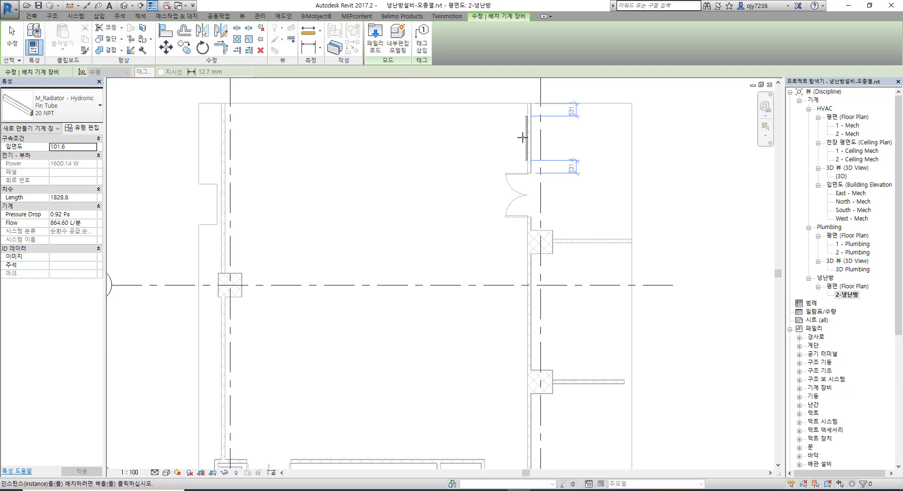
scroll(522, 137, up, 1)
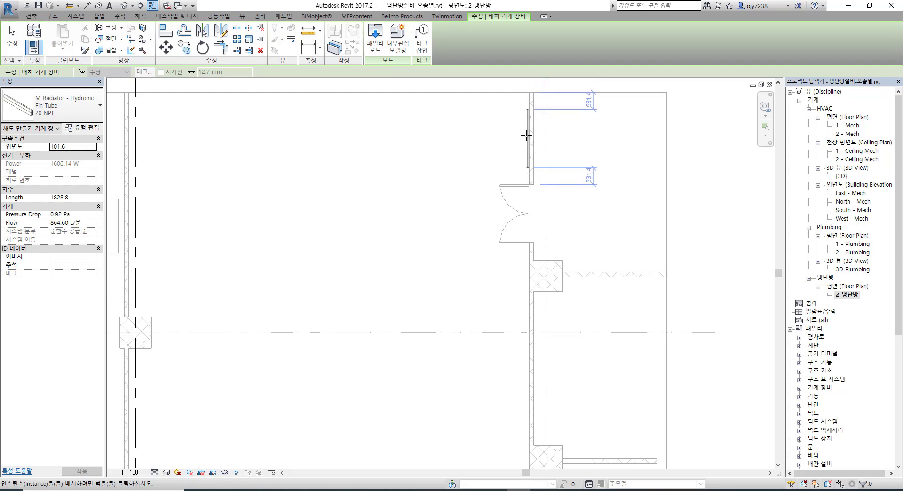
click(526, 136)
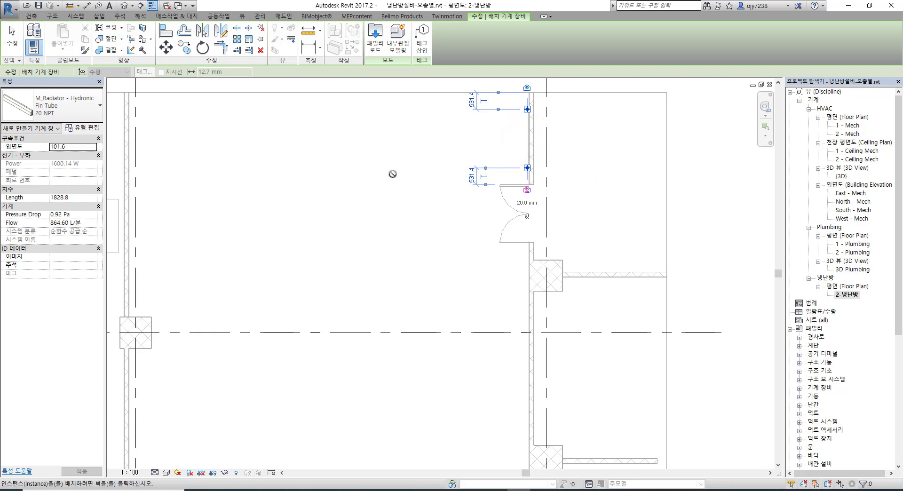
Step: Place two more radiators, one on the wall along grid X2 about 1100 mm from its right end, one on the Y1 wall midway between X3 and X2
scroll(392, 174, down, 3)
scroll(381, 390, up, 2)
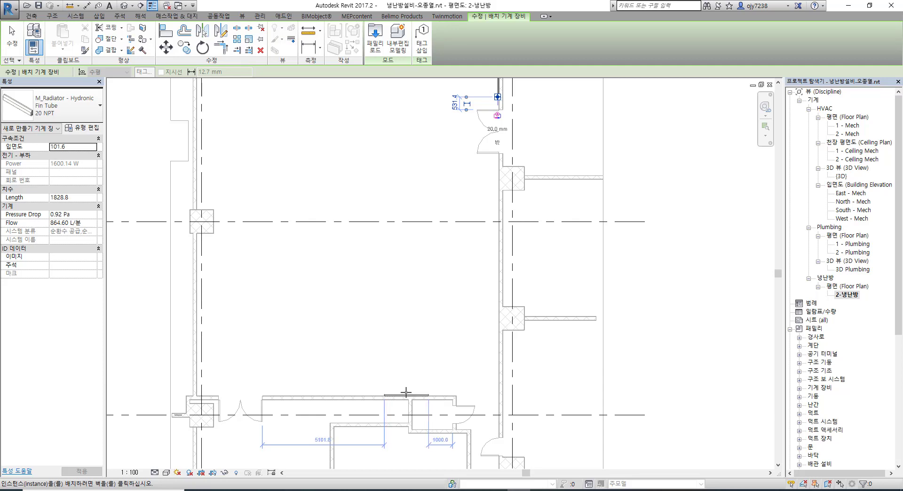
click(403, 392)
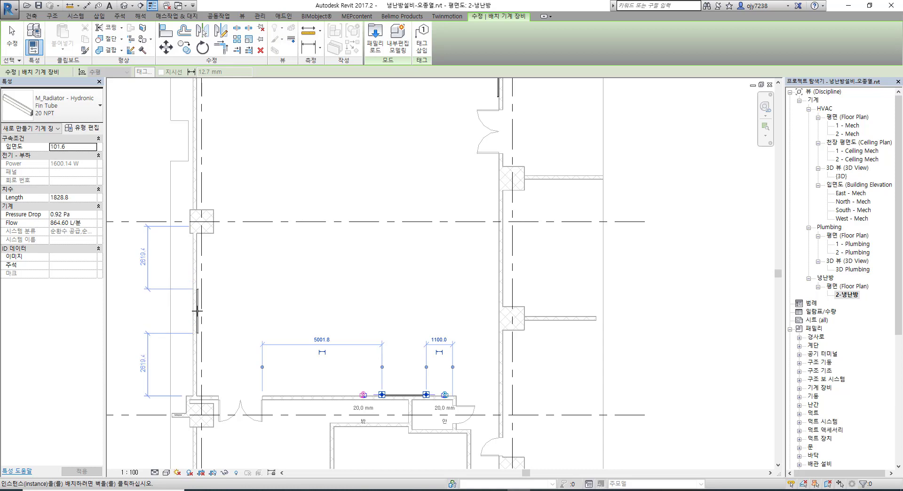
click(197, 310)
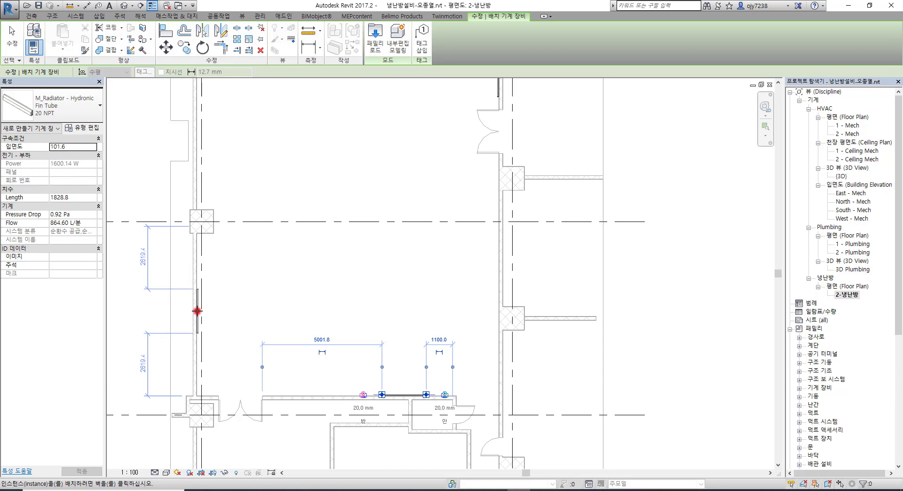
click(323, 315)
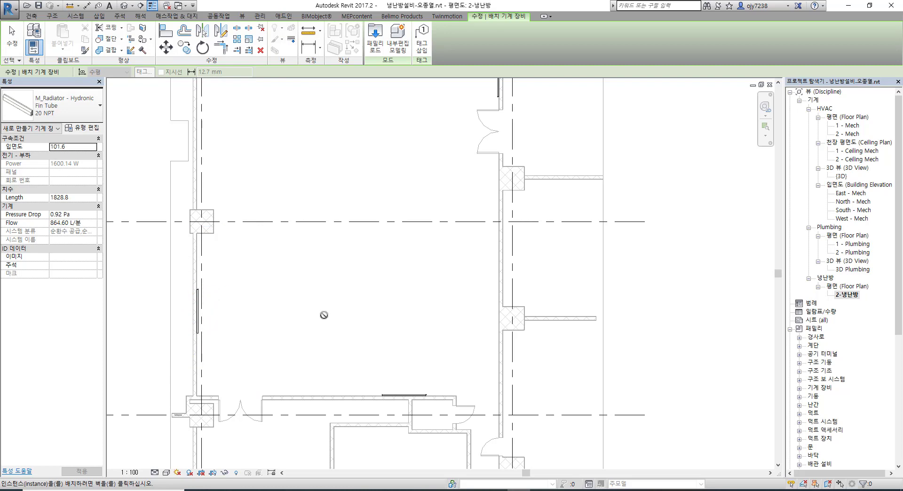
key(Escape)
key(Escape)
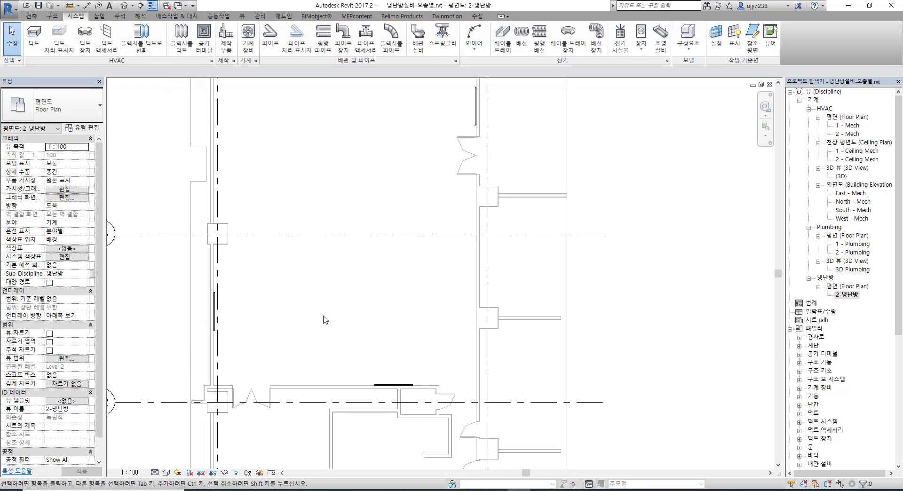
Step: Examine the pipe connectors at both ends of the radiator on the Y2 wall
scroll(387, 358, down, 1)
middle_drag(387, 358, 394, 353)
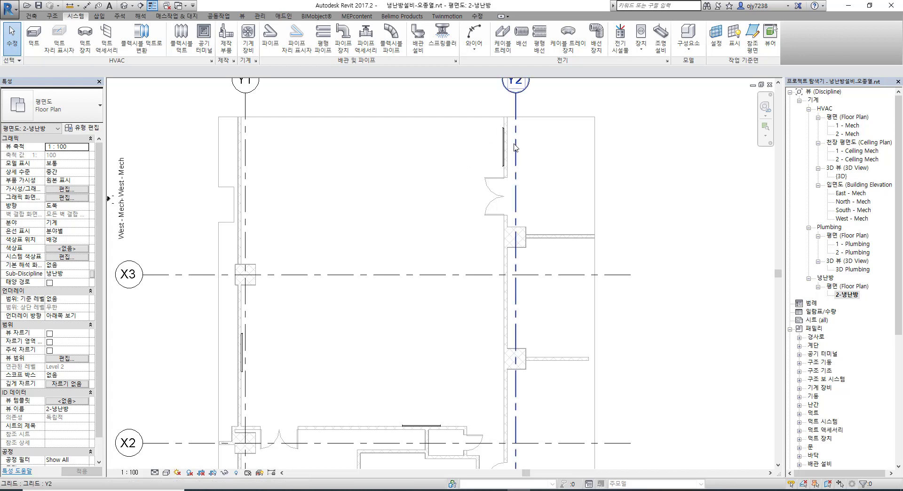
scroll(505, 149, up, 5)
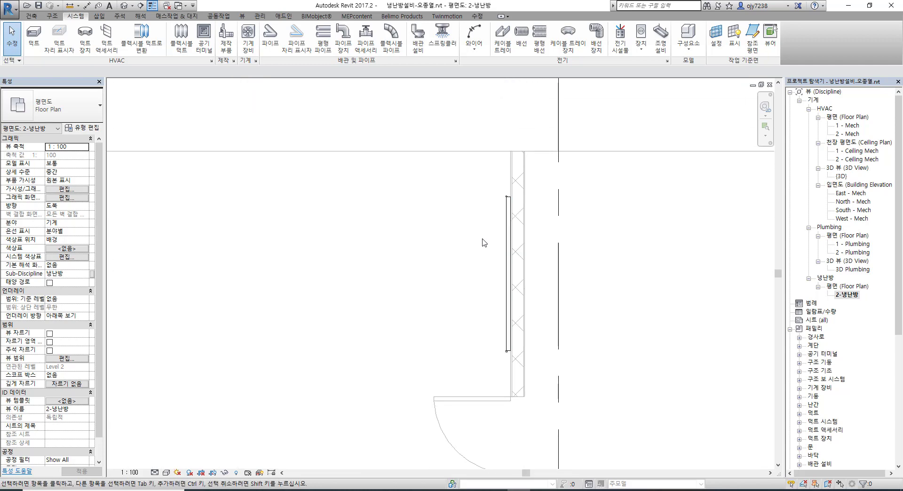
scroll(483, 244, up, 2)
click(515, 256)
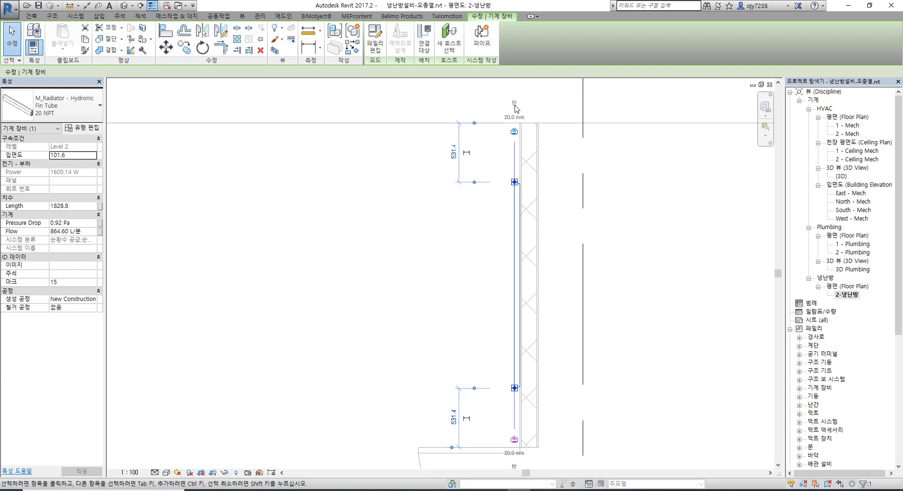
click(517, 465)
click(371, 318)
Step: Start the Pipe command with pipe type 냉난방, a diameter of 40 mm and an offset of -800 mm
scroll(370, 319, down, 5)
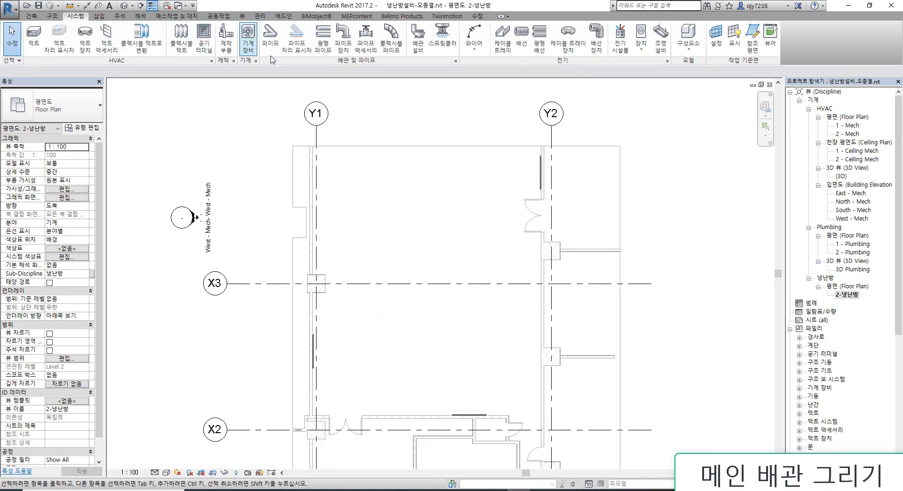
click(271, 41)
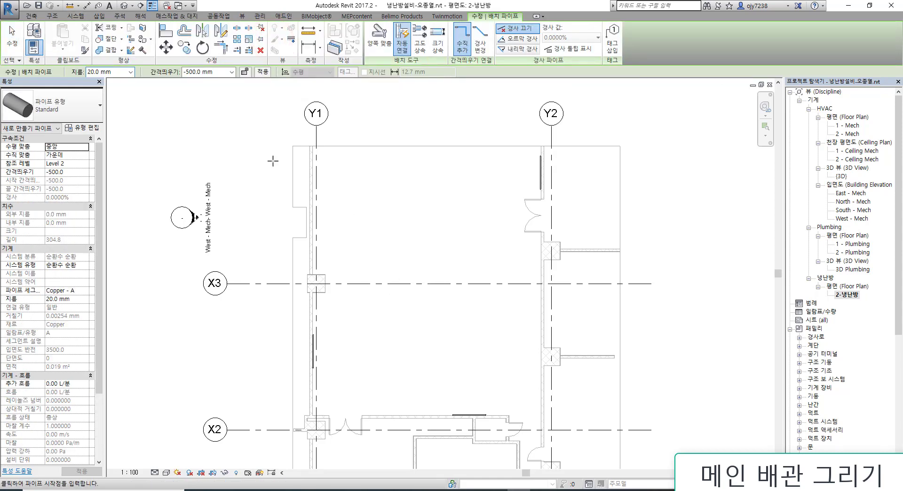
click(78, 108)
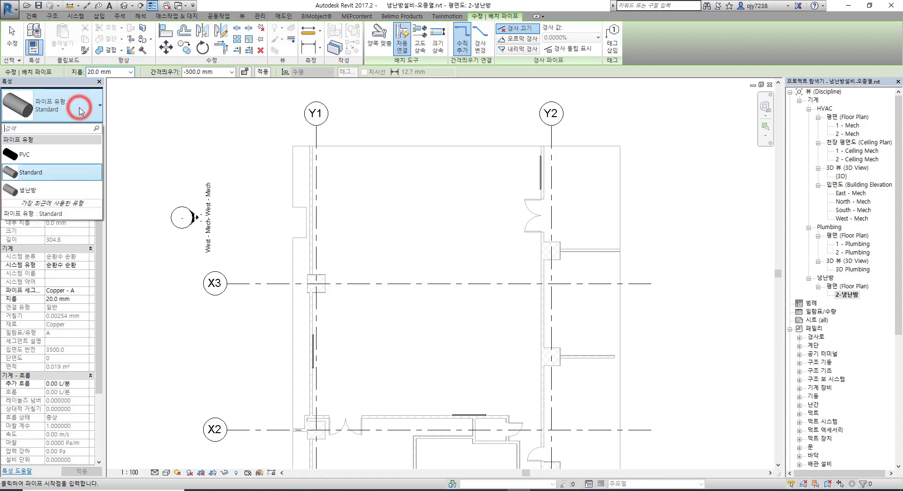
click(33, 192)
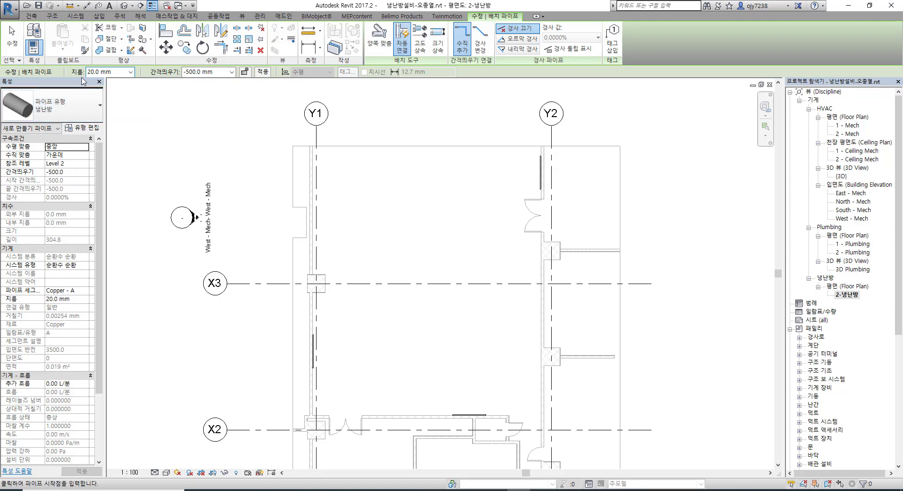
click(131, 72)
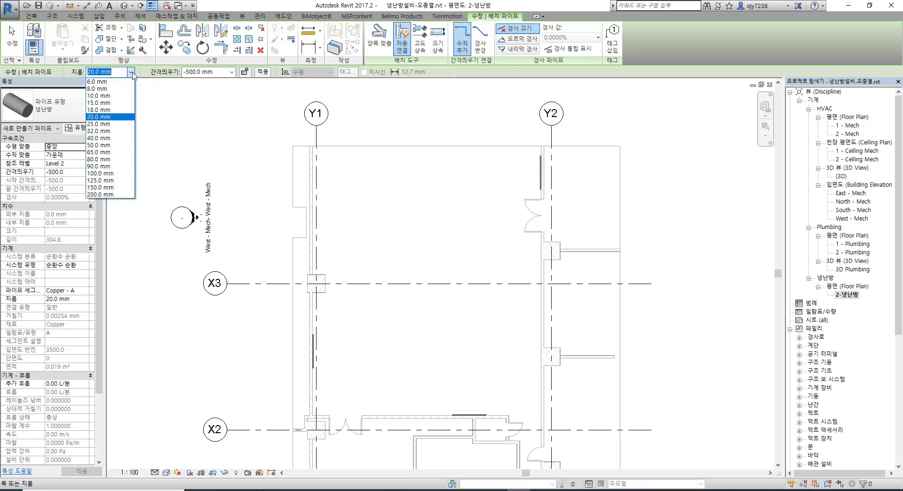
click(99, 137)
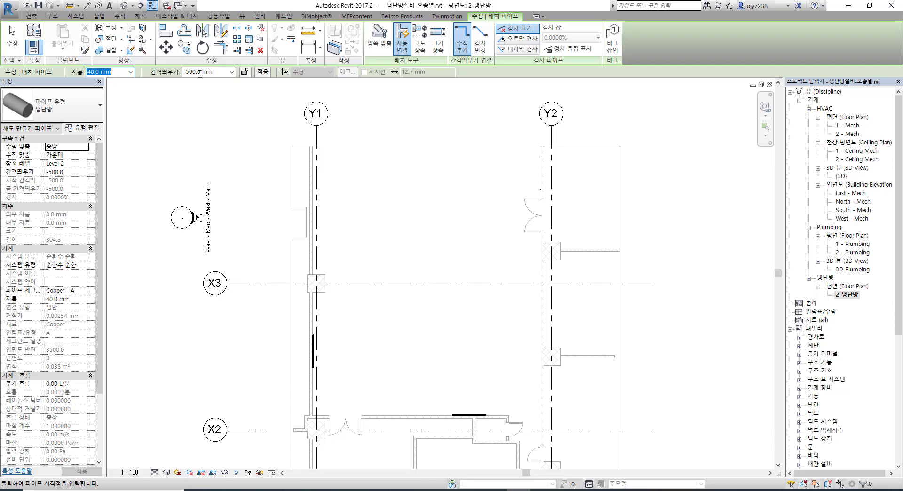
click(231, 72)
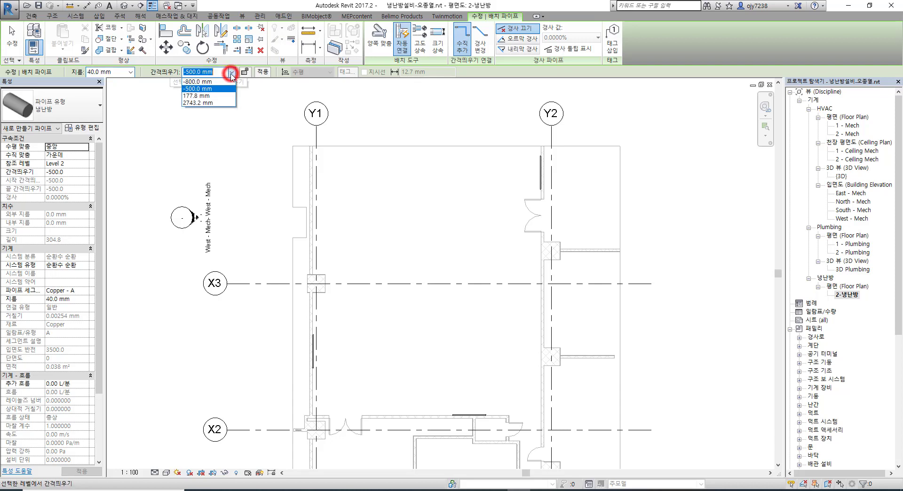
click(194, 82)
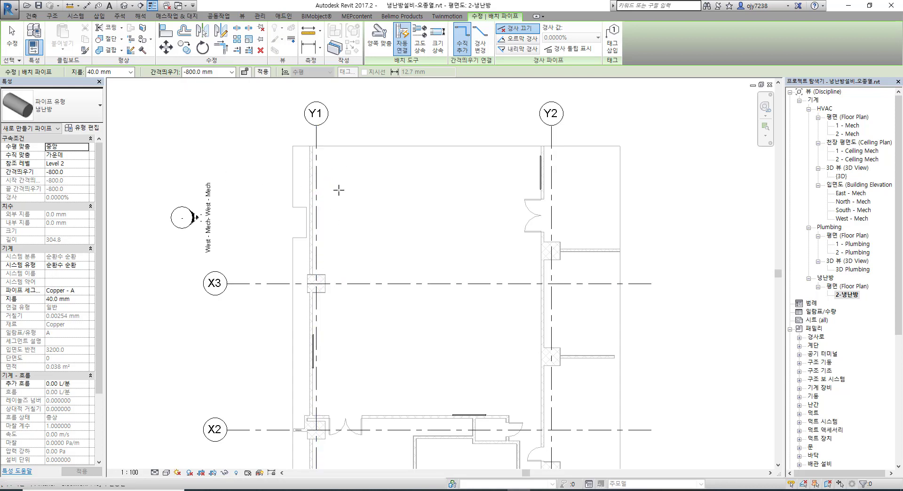
Step: Draw a U-shaped main pipe: about 14400 mm down beside Y1, across just above X2, and about 14100 mm up beside Y2
click(332, 147)
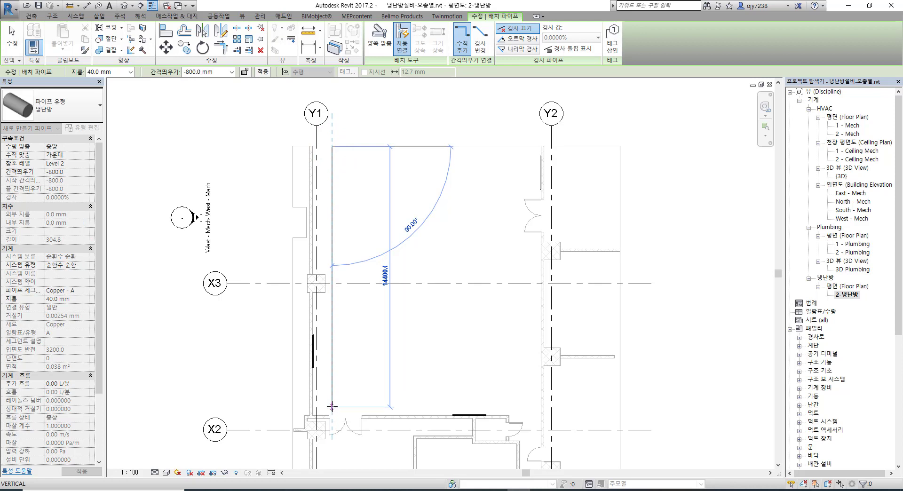
click(332, 406)
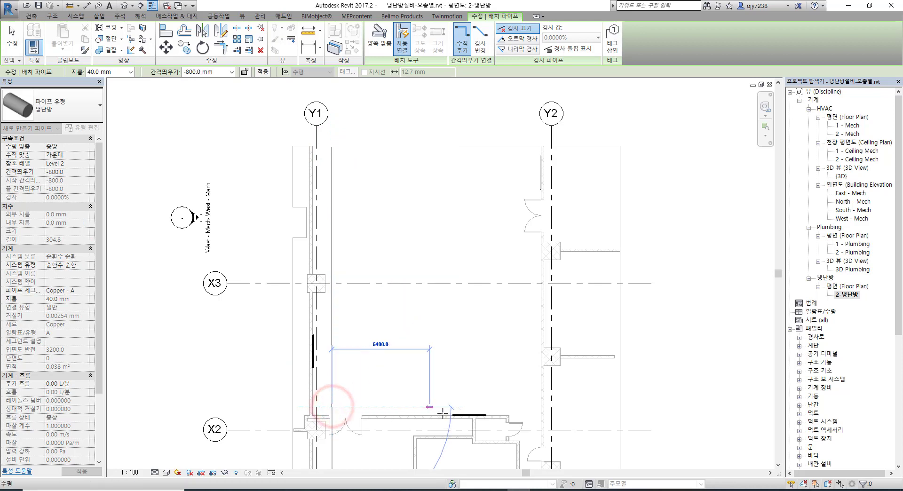
click(526, 407)
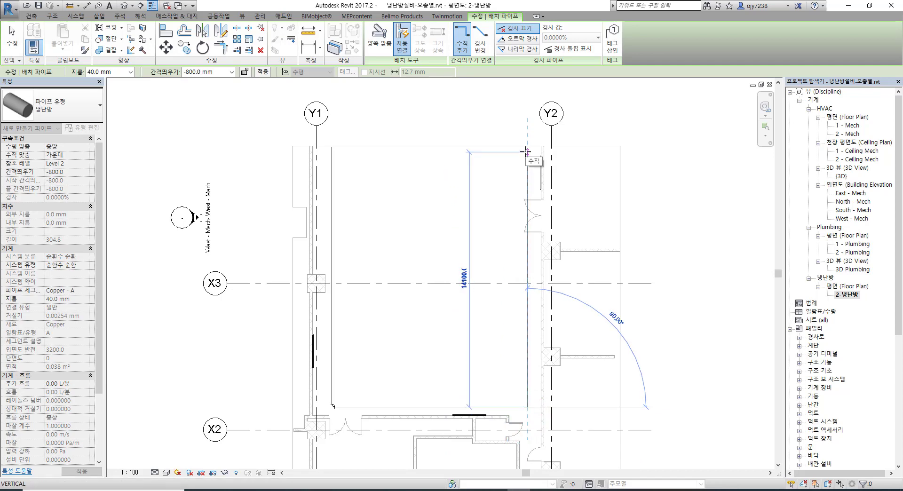
click(526, 152)
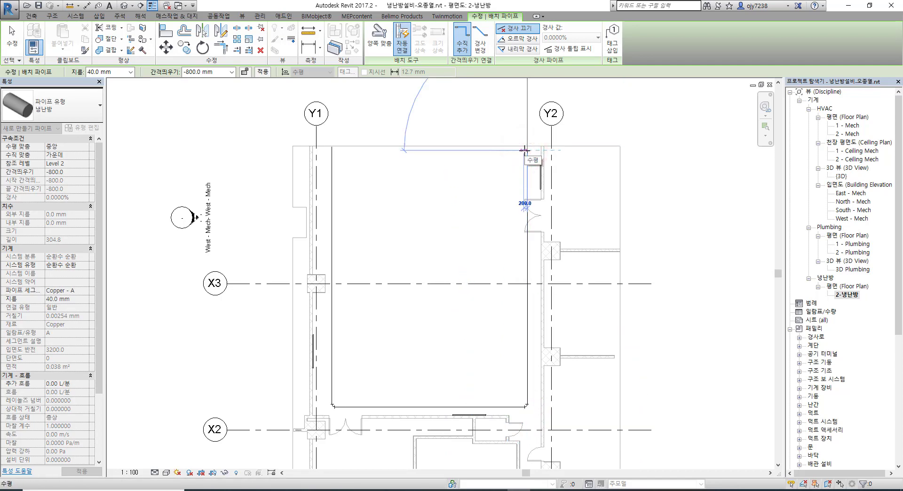
key(Escape)
key(Escape)
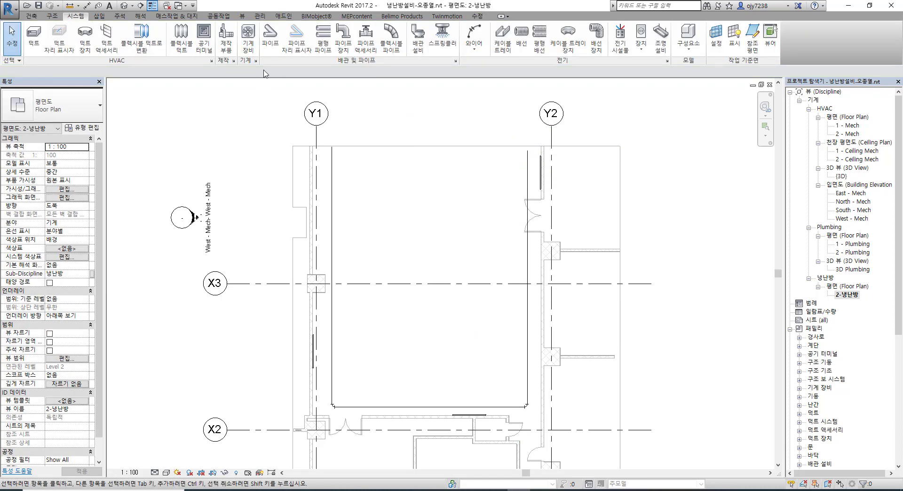
Step: Draw a smaller U-shaped pipe inside the main run above grid X3, with a first leg of about 4800 mm
click(271, 40)
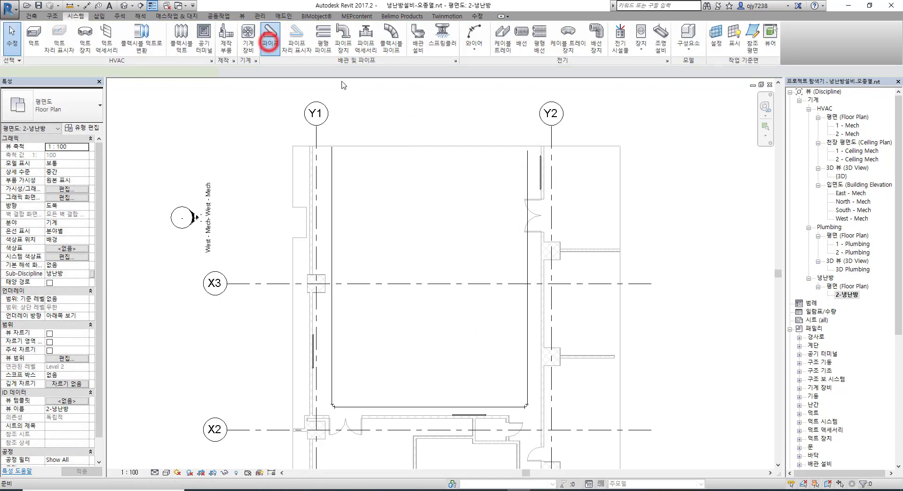
click(394, 179)
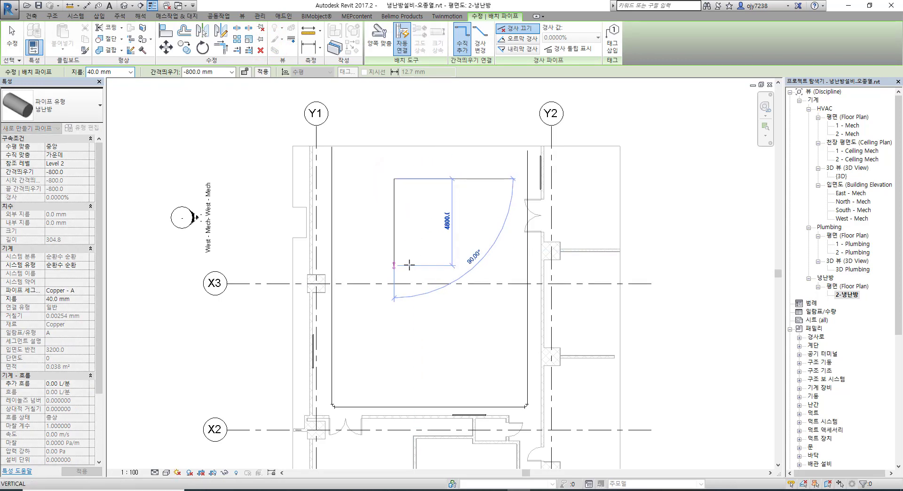
click(402, 266)
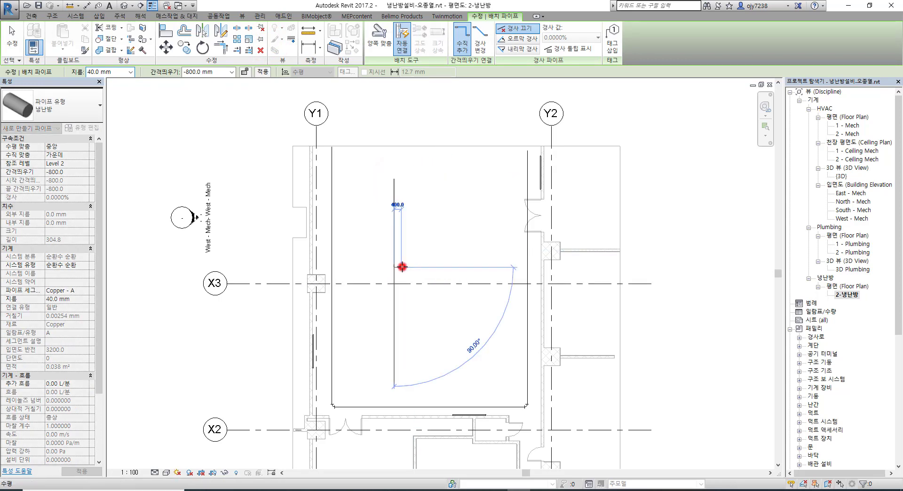
click(468, 267)
click(468, 203)
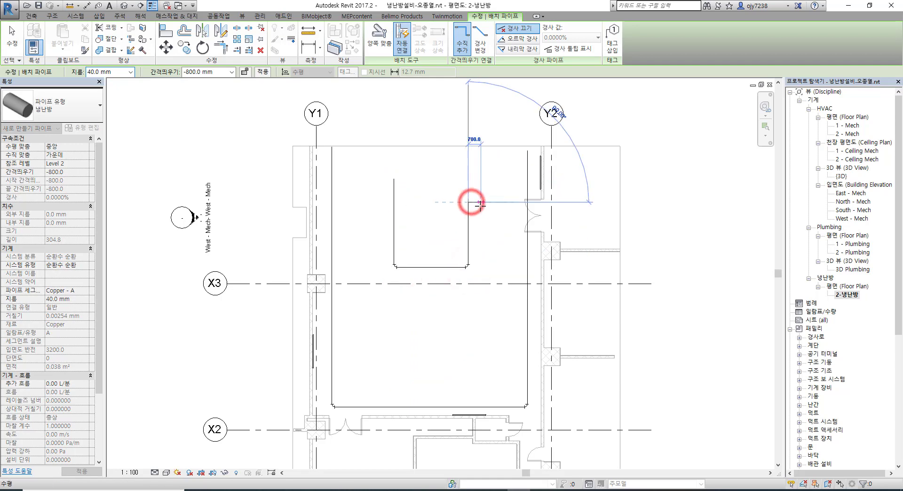
key(Escape)
key(Escape)
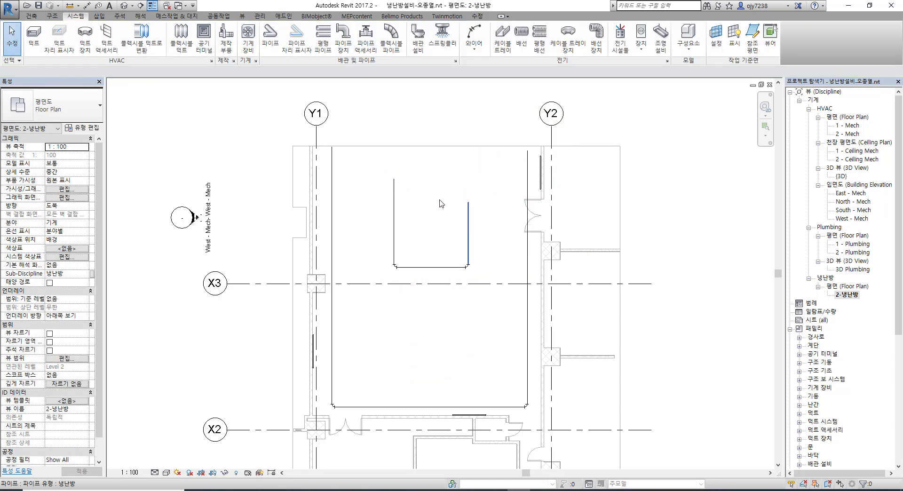
Step: Delete the small U-shaped pipe and its elbows inside the main run
drag(376, 170, 490, 294)
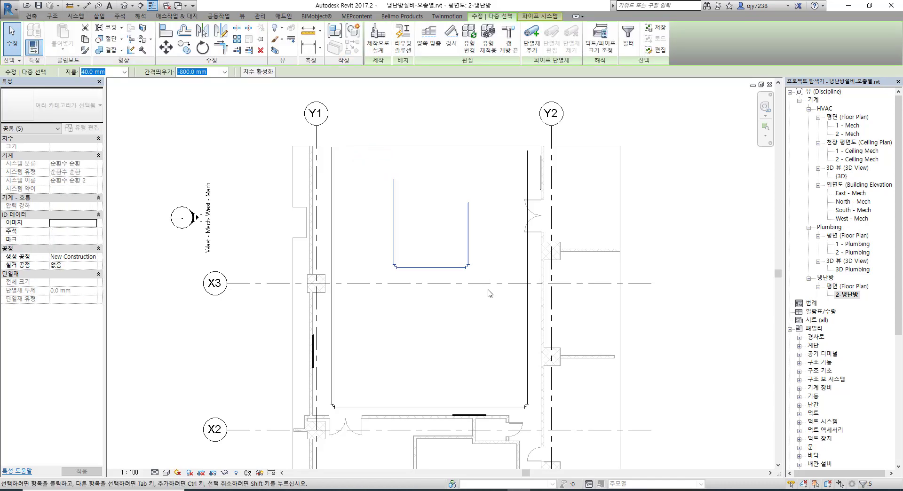
key(Delete)
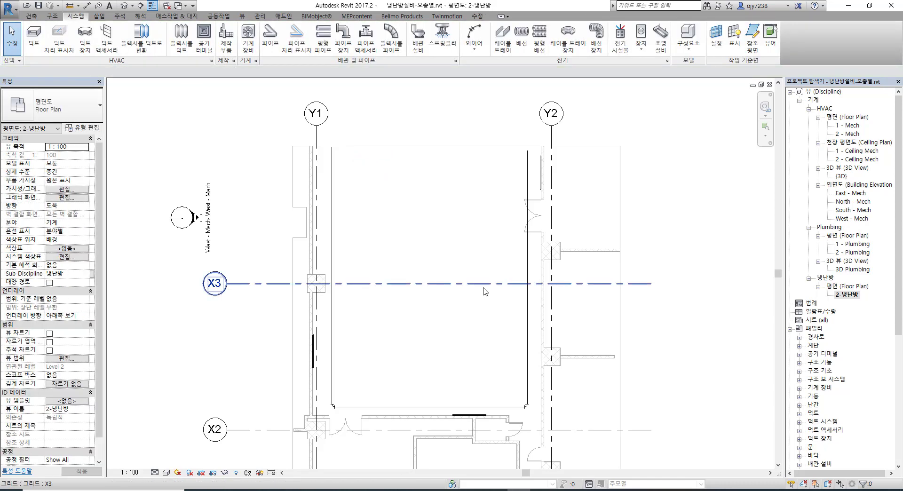
click(463, 201)
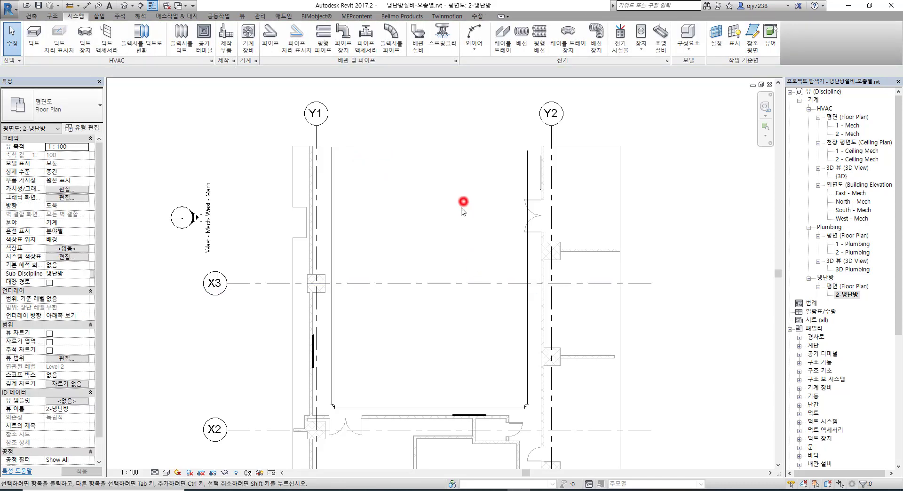
Step: Set the system type of the main pipe beside Y1 to 순환수 공급 and check it on the pipe beside Y2
click(333, 189)
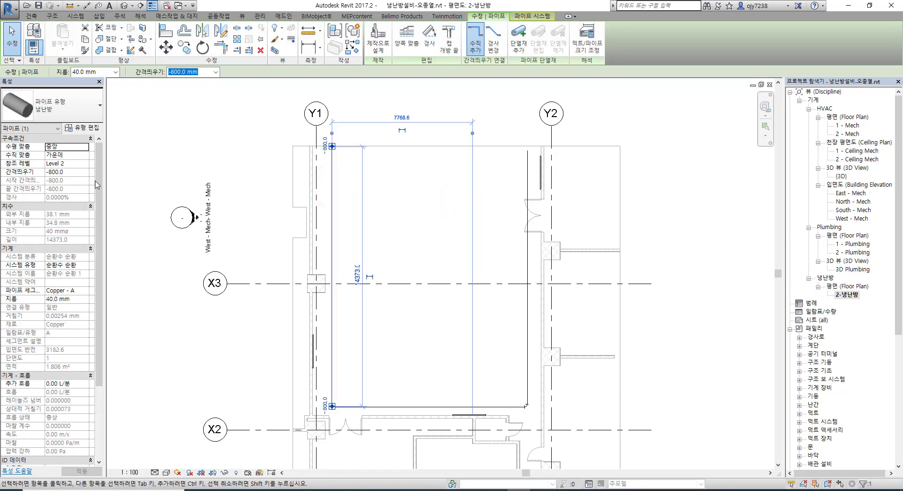
click(72, 268)
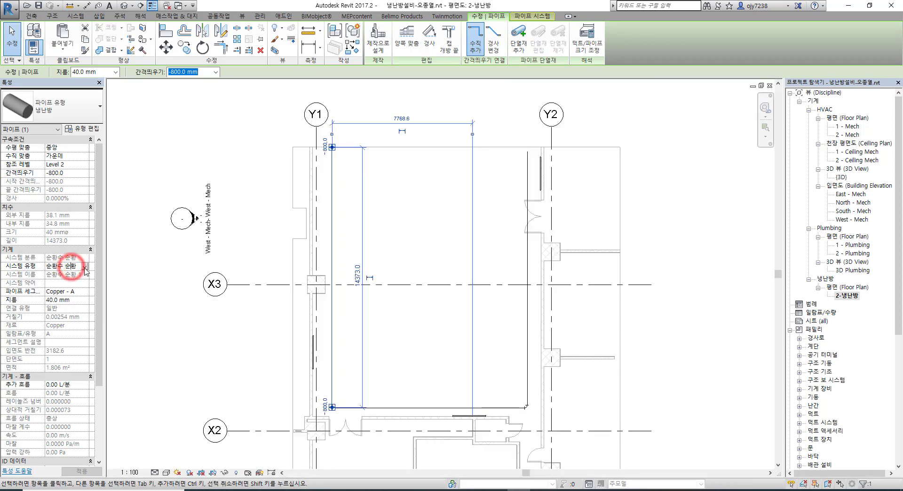
click(61, 274)
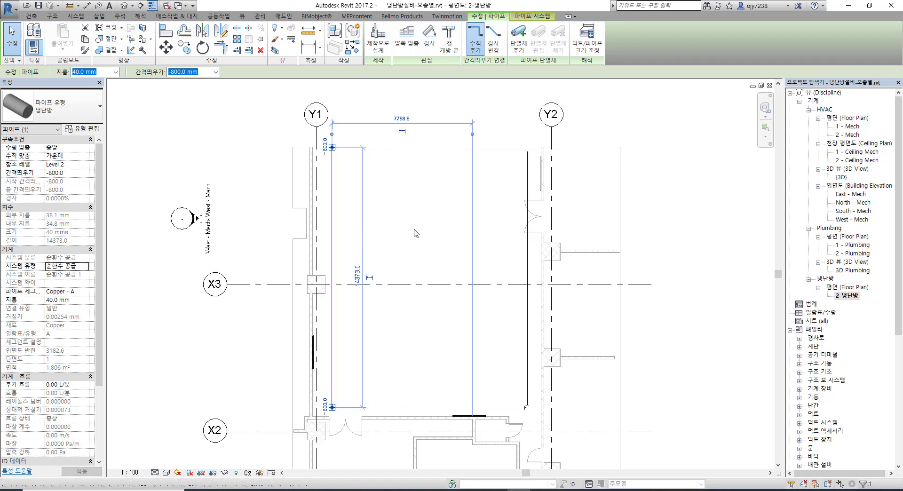
key(Escape)
click(527, 253)
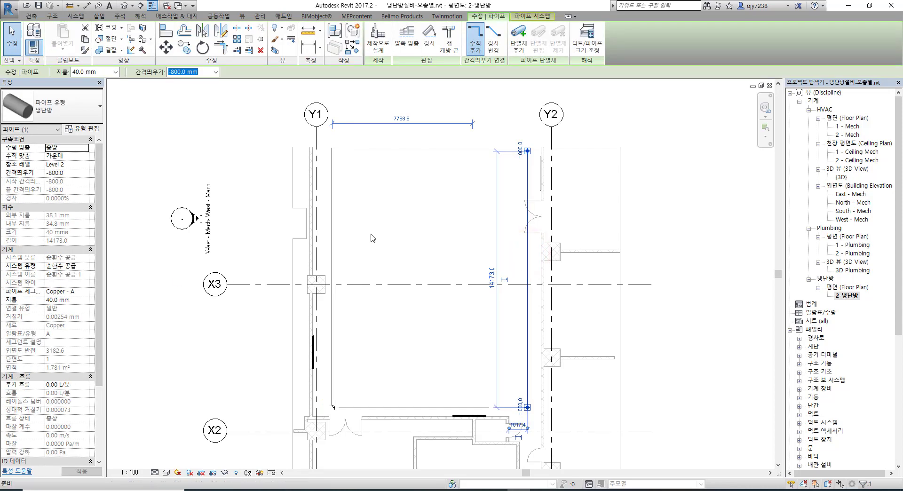
key(Escape)
Step: Align the upper end of the main pipe beside Y1 with the building's upper edge line
scroll(350, 150, up, 3)
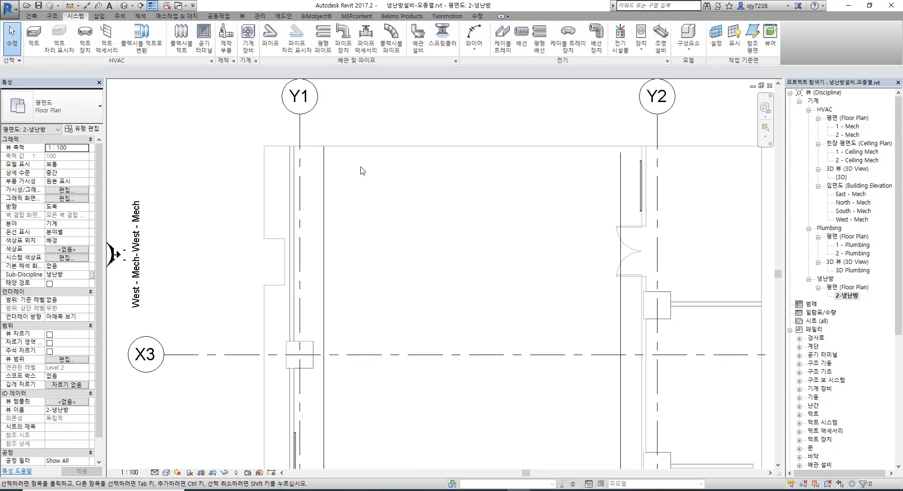
mouse_move(362, 169)
middle_down()
mouse_move(363, 202)
mouse_move(385, 222)
middle_up()
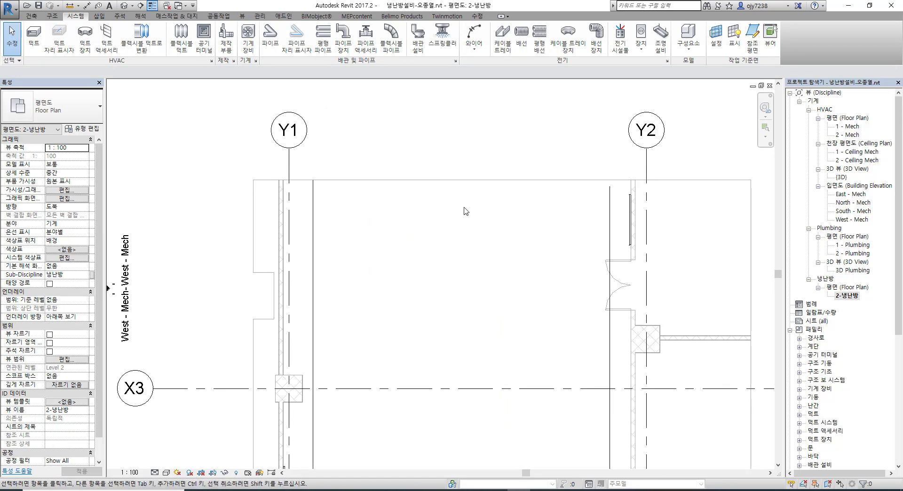
click(477, 16)
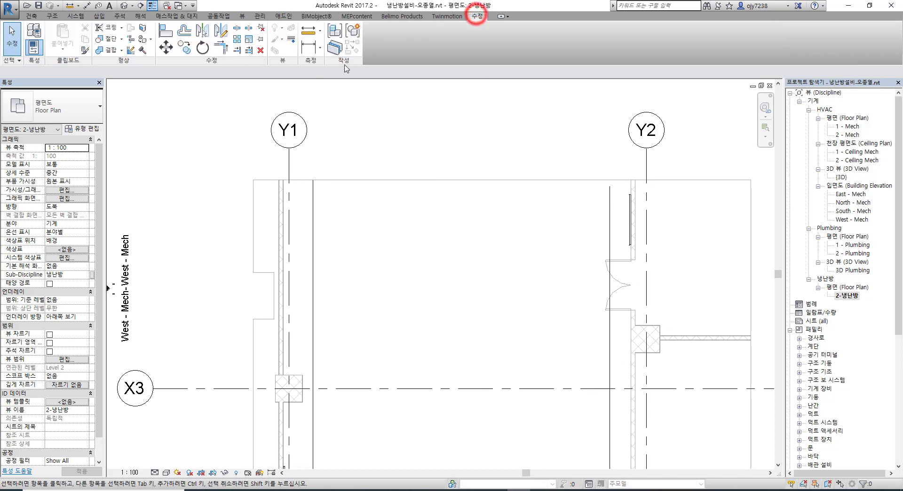
click(162, 30)
scroll(302, 184, up, 1)
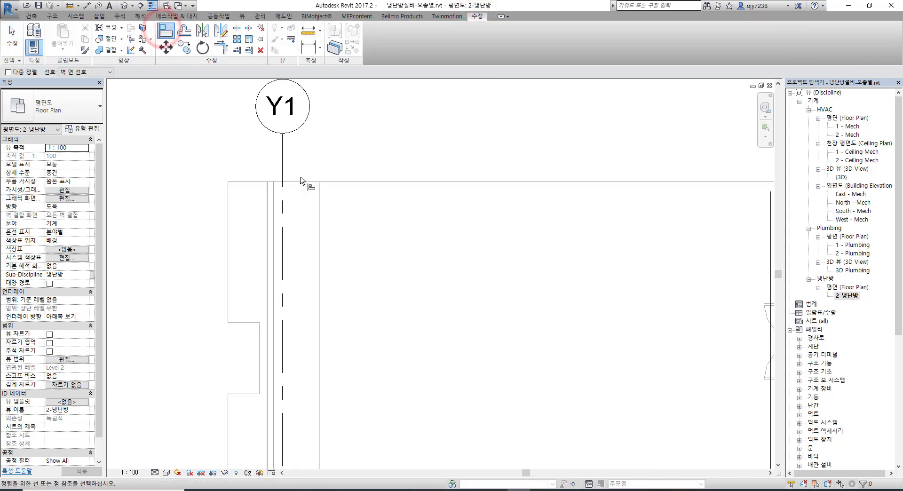
click(355, 182)
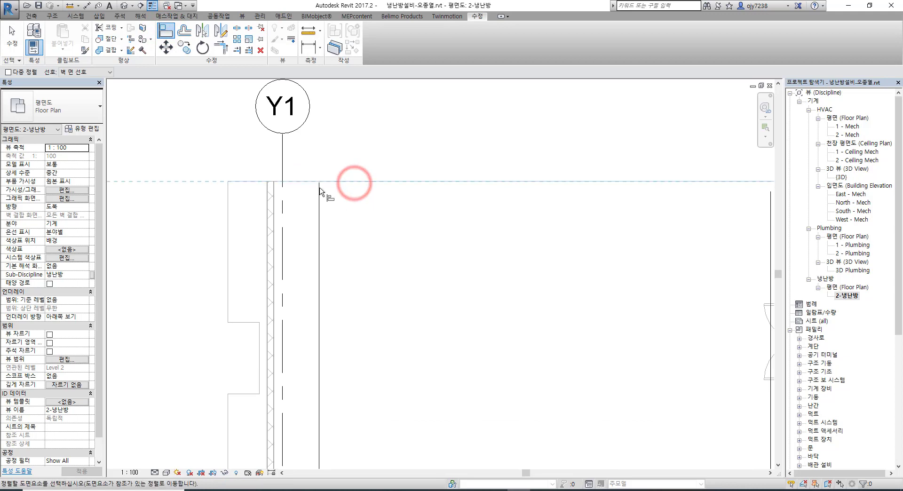
click(319, 184)
scroll(368, 252, down, 1)
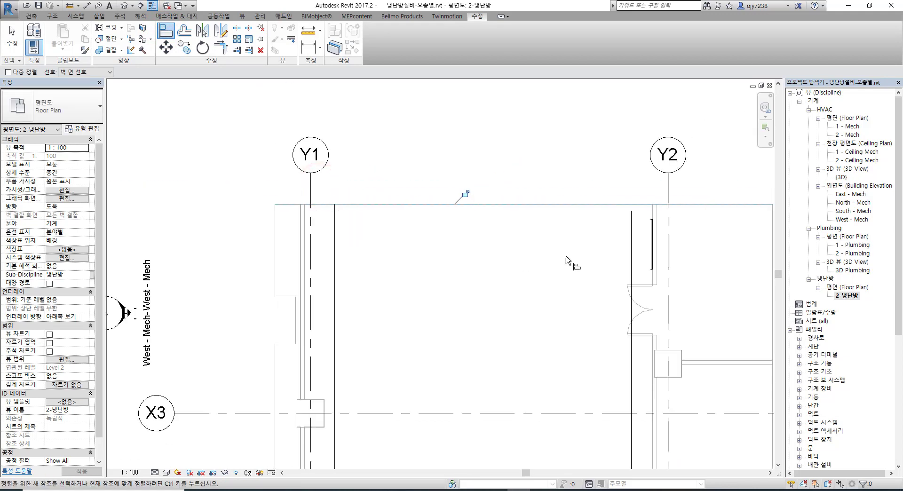
Step: Try to align the upper end of the main pipe beside Y2 with the building's upper edge line
scroll(640, 224, up, 2)
click(630, 196)
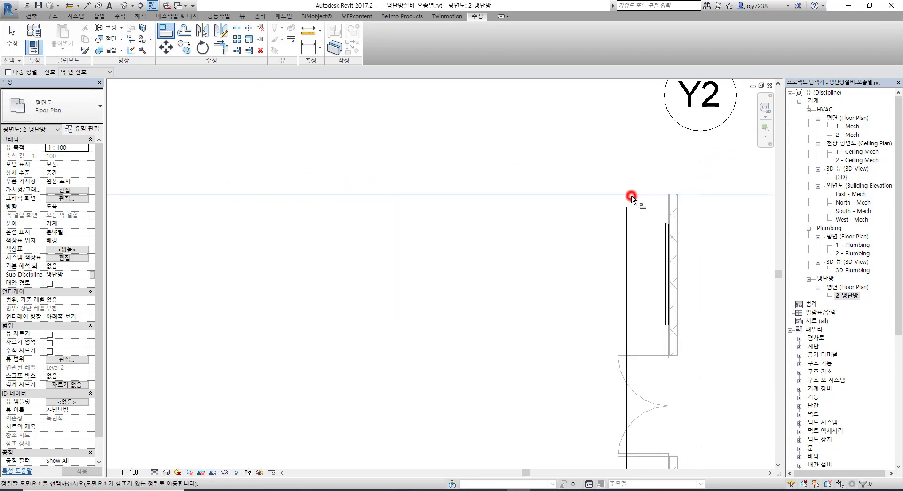
click(625, 196)
click(627, 207)
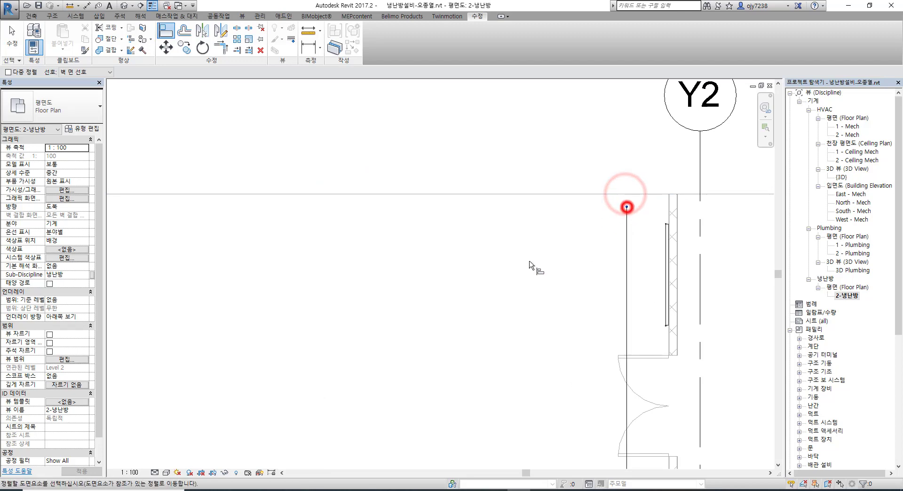
key(Escape)
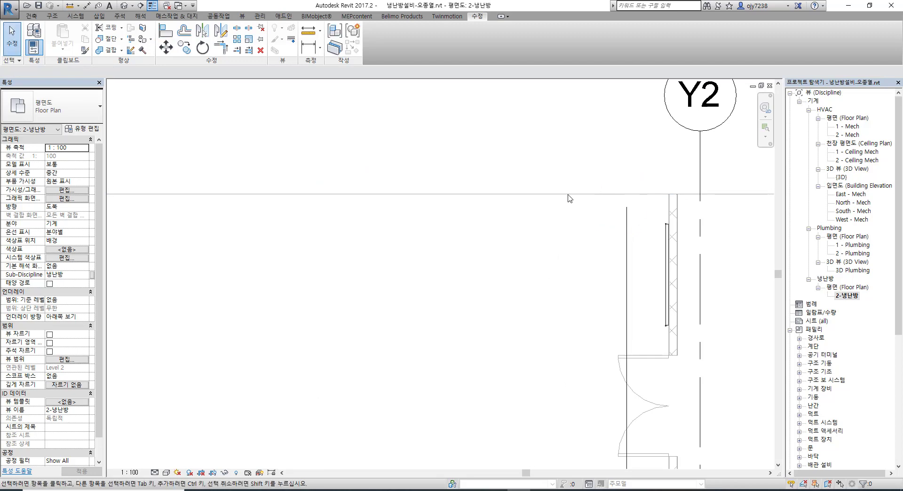
Step: Align the upper end of the main pipe beside Y2 with the building's upper edge line
click(165, 31)
click(625, 193)
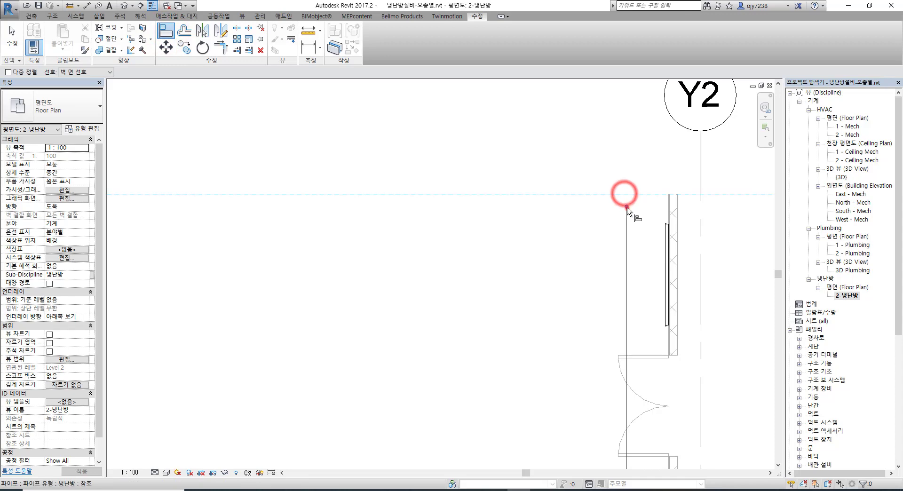
click(627, 207)
key(Escape)
key(Escape)
scroll(477, 256, down, 3)
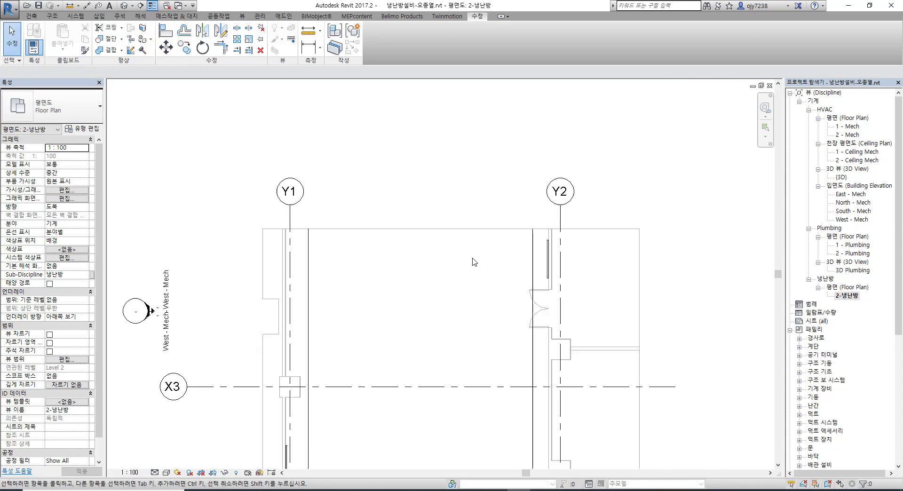
middle_drag(475, 260, 441, 198)
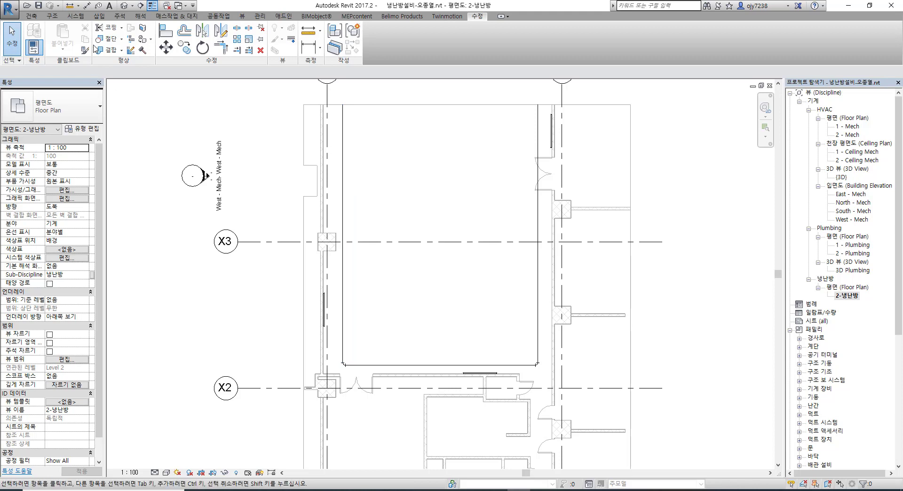
Step: Place an aligned dimension between the main pipe beside Y1 and the inner face of the adjacent wall above X3
click(88, 6)
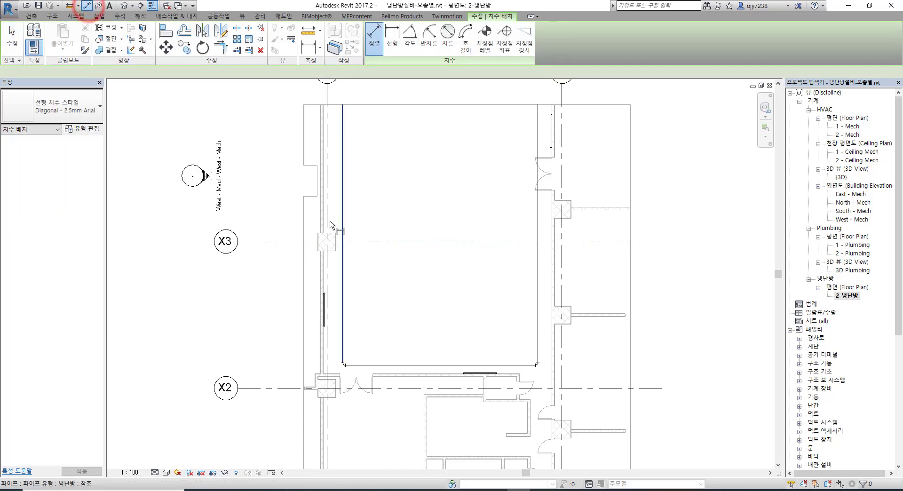
scroll(330, 224, up, 2)
scroll(330, 225, up, 1)
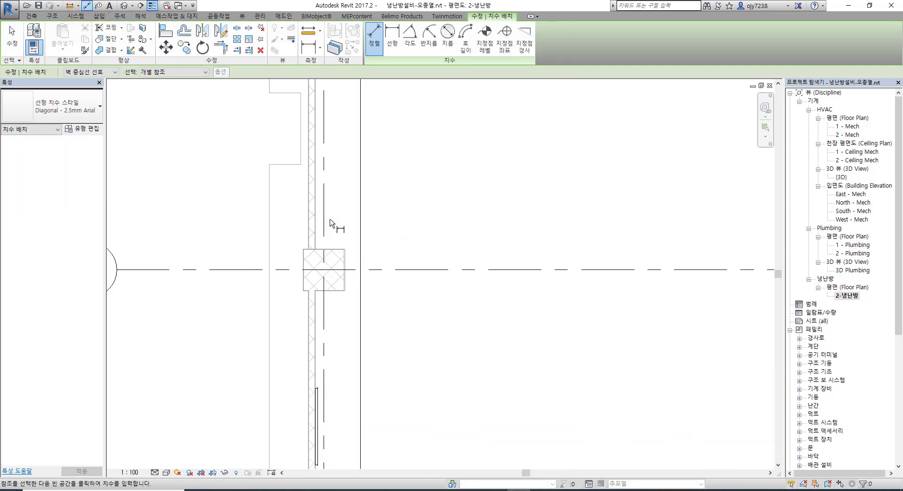
click(361, 208)
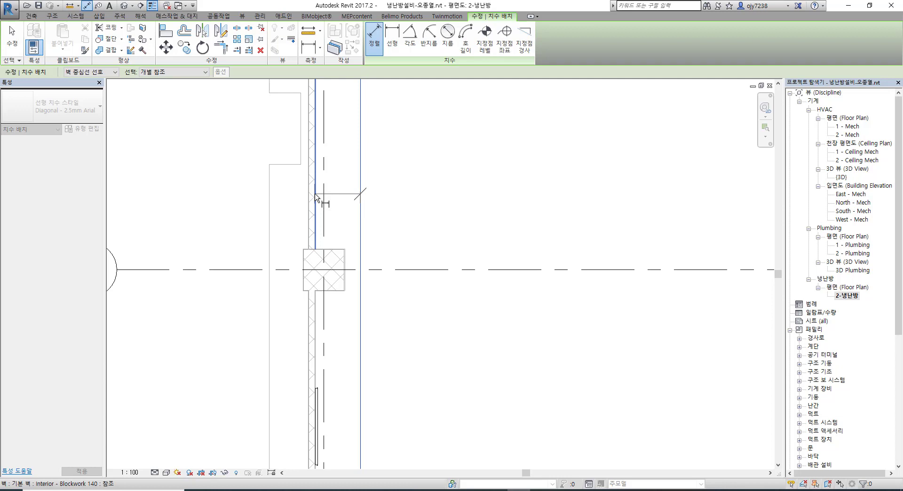
click(324, 195)
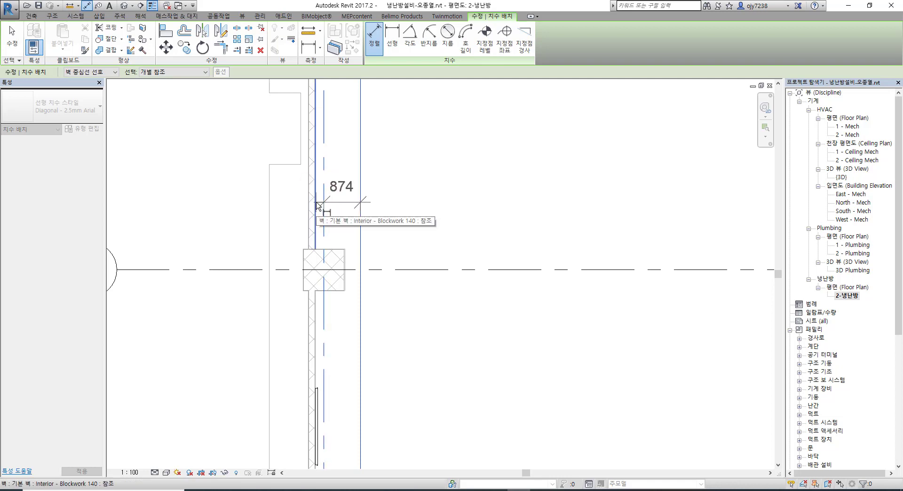
click(316, 203)
key(Escape)
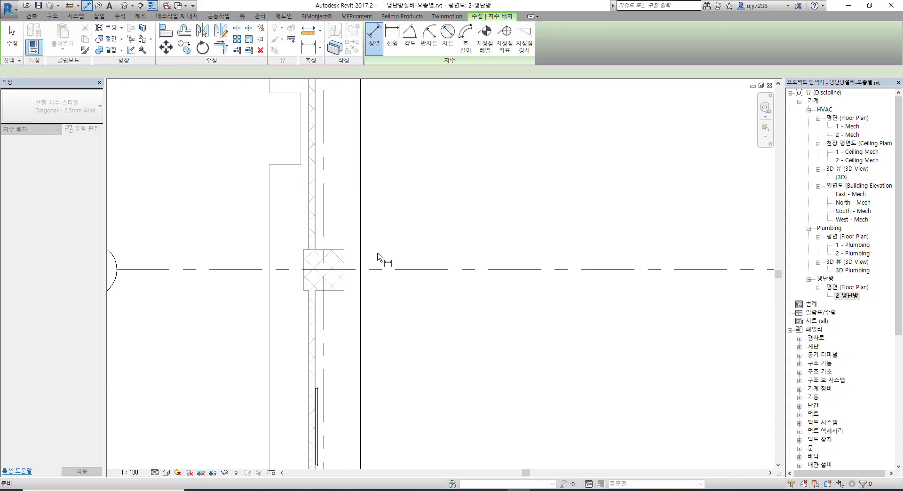
click(363, 214)
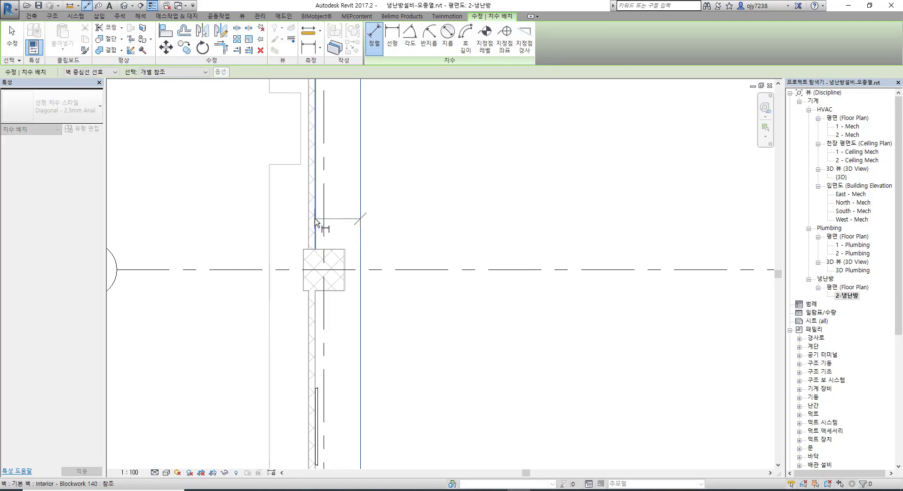
click(315, 219)
click(343, 191)
Step: Place an aligned dimension between the horizontal main pipe and the upper face of the wall just below it
scroll(343, 190, down, 4)
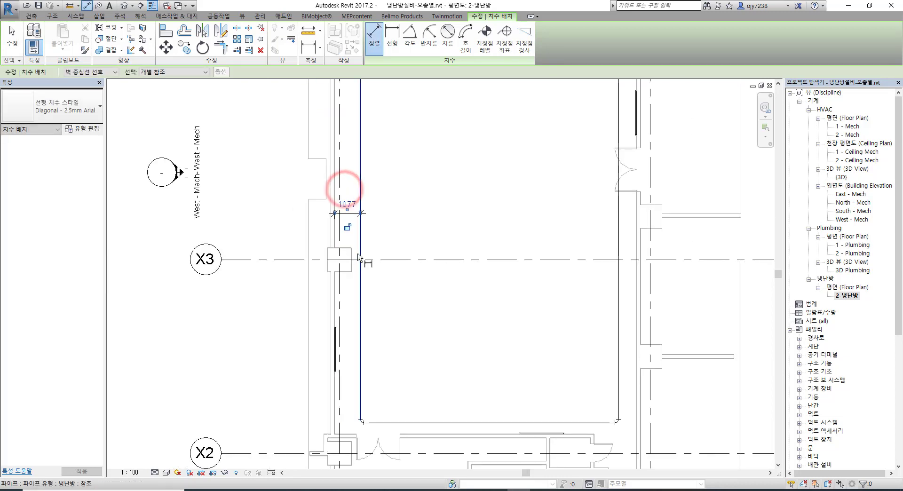
scroll(478, 374, up, 5)
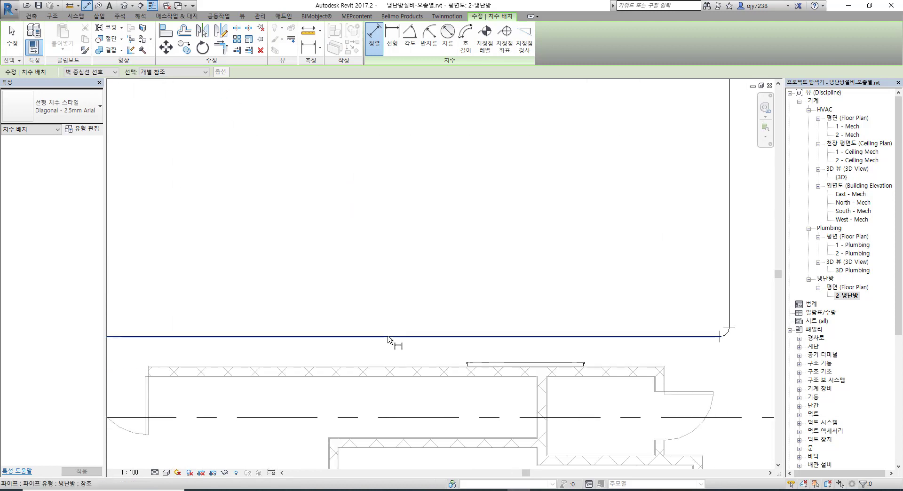
click(387, 335)
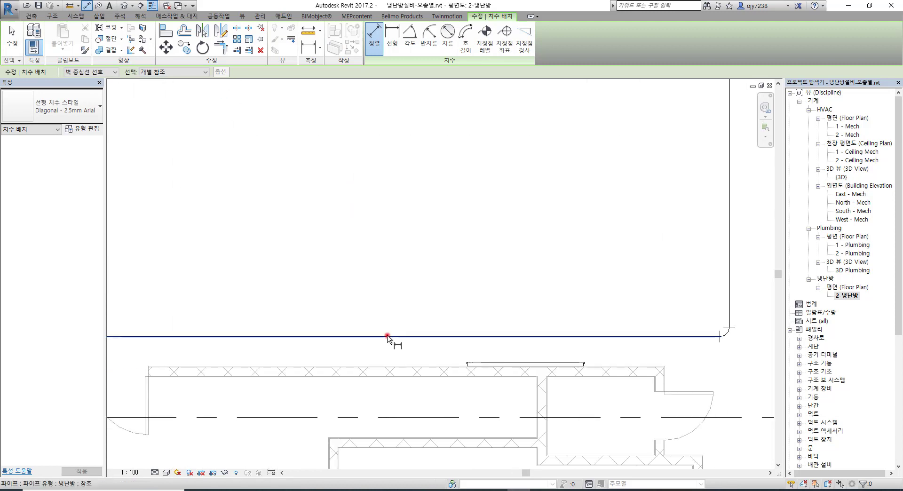
click(391, 366)
click(376, 353)
Step: Place an aligned dimension between the main pipe beside Y2 and the inner face of the adjacent wall, and finish dimensioning
scroll(447, 386, down, 2)
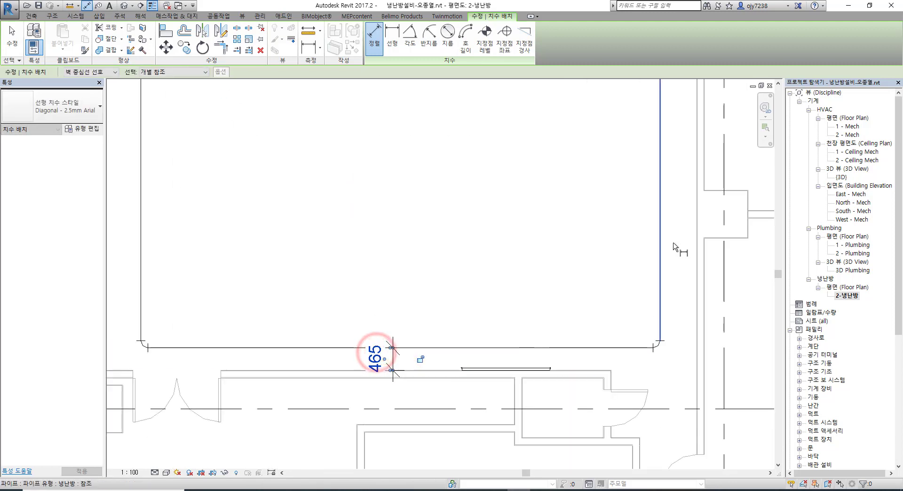
scroll(678, 249, up, 3)
middle_drag(560, 269, 400, 289)
click(488, 302)
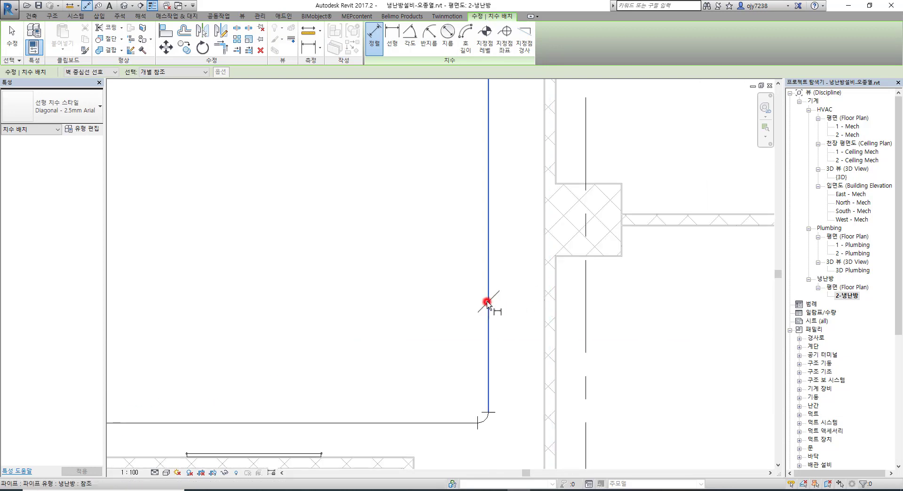
click(547, 308)
click(519, 269)
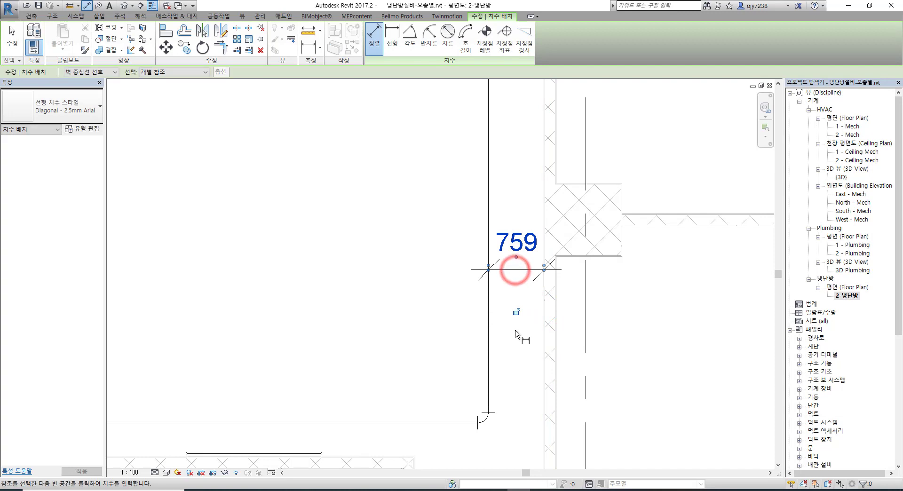
key(Escape)
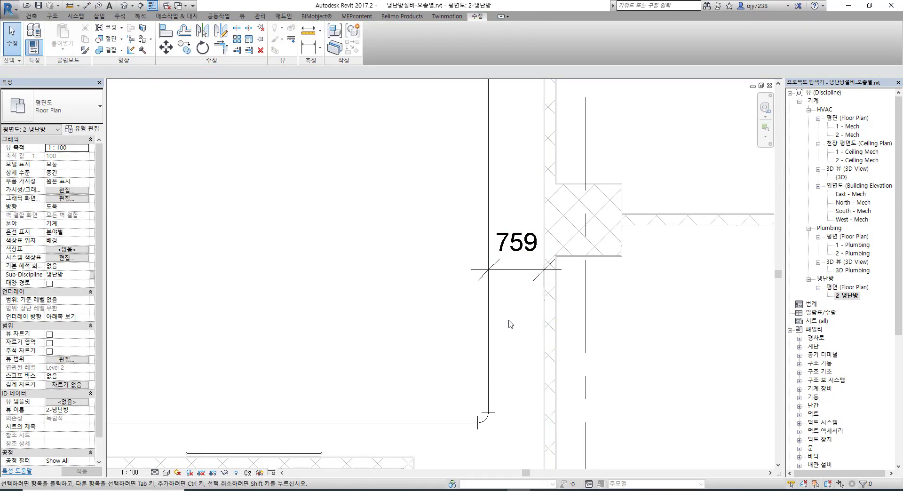
Step: Set the distance from the main pipe beside Y2 to the adjacent wall face to 300 mm
click(489, 342)
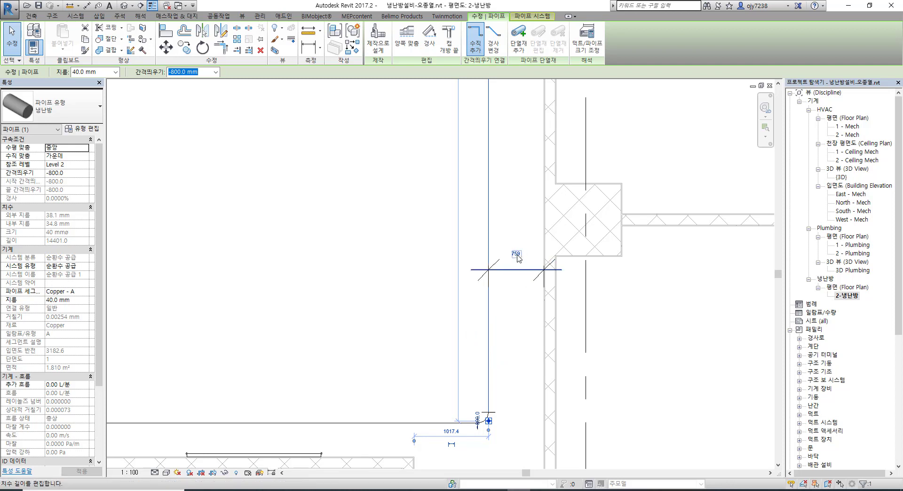
click(516, 255)
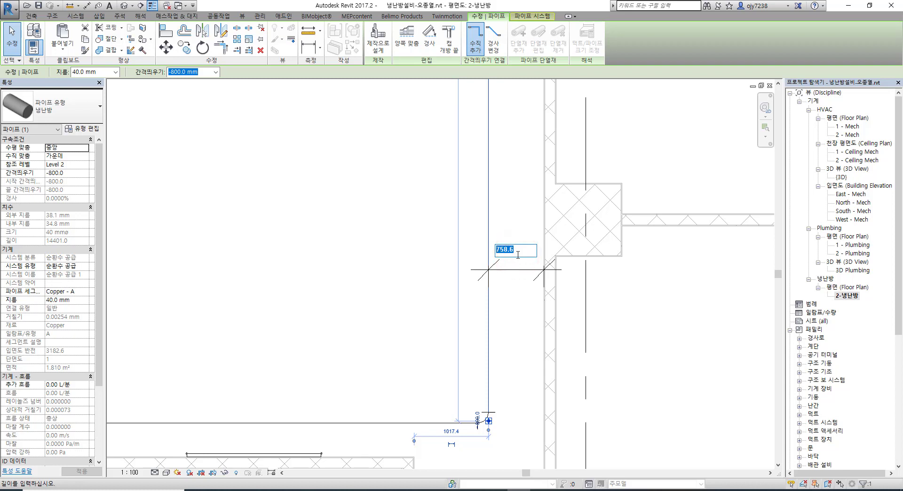
text(300)
key(Return)
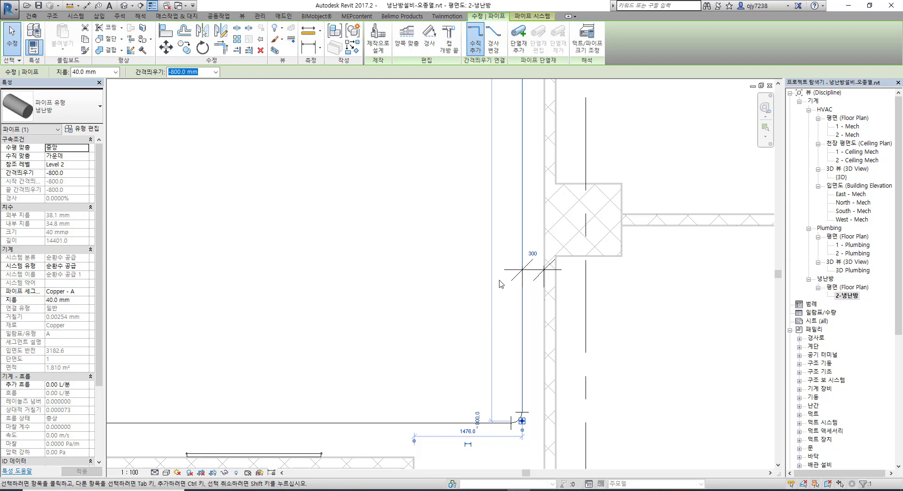
Step: Set the distance from the horizontal main pipe to the wall face below it to 300 mm
scroll(533, 282, down, 2)
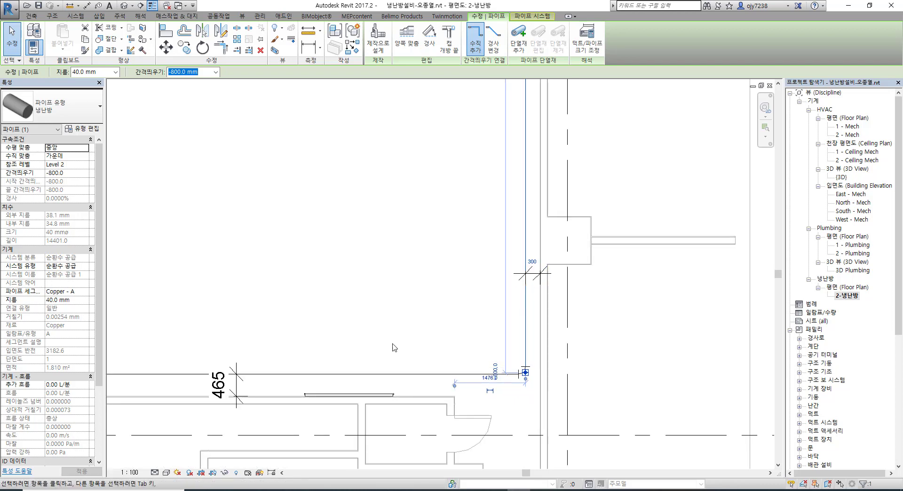
middle_drag(376, 345, 535, 233)
scroll(427, 262, up, 1)
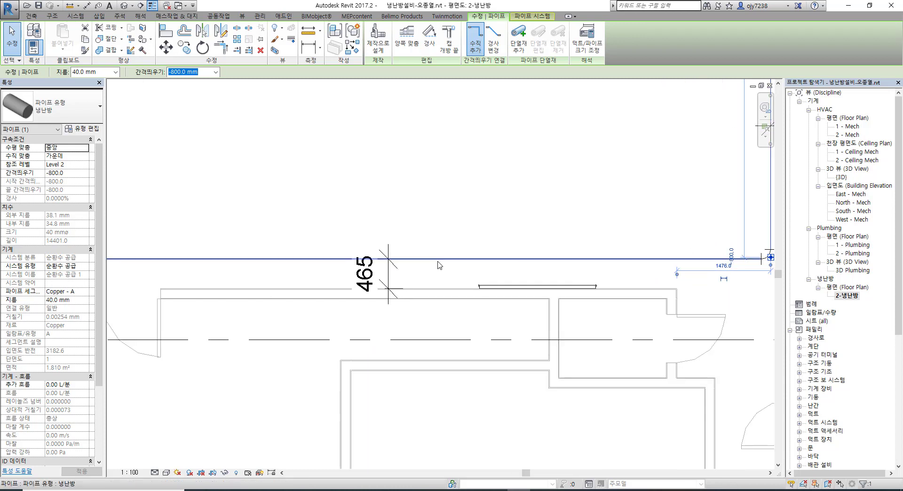
click(439, 259)
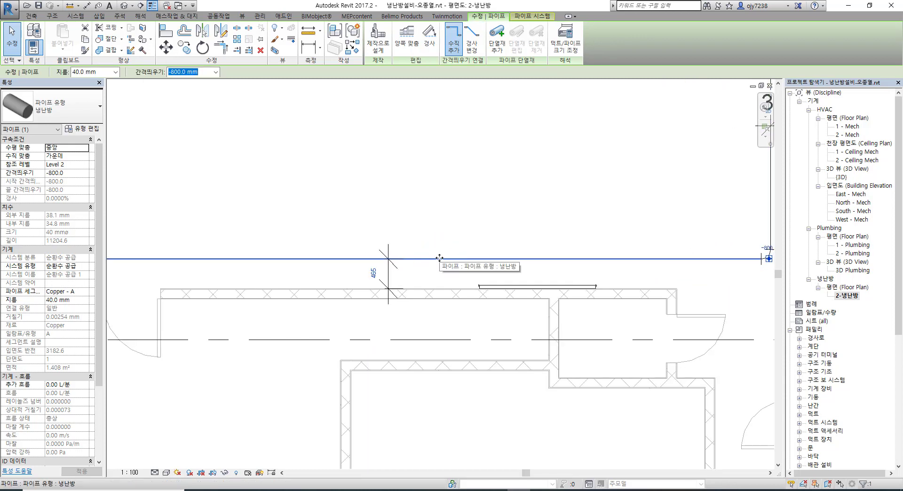
click(372, 277)
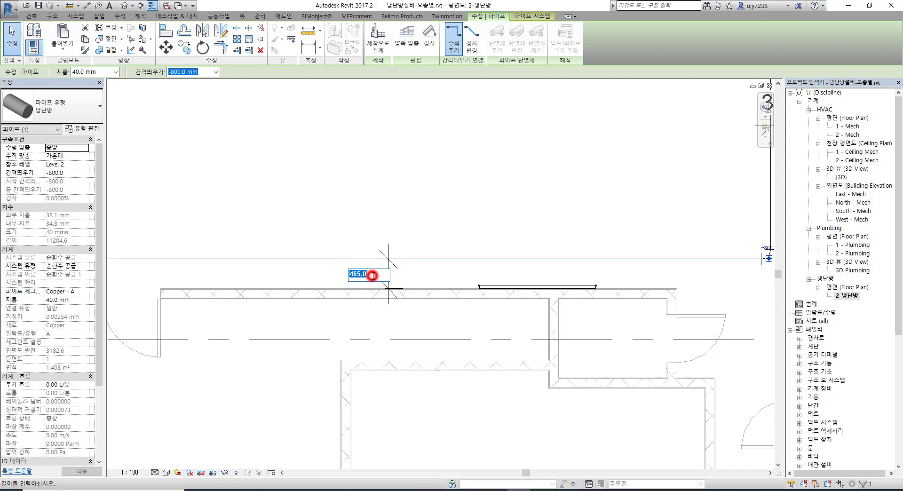
text(300)
key(Return)
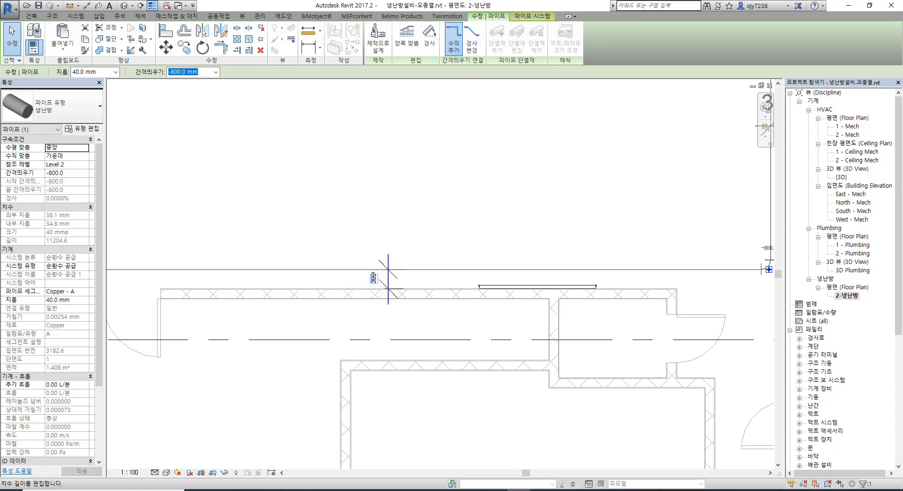
Step: Set the distance from the main pipe beside Y1 to the adjacent wall face to 300 mm
scroll(348, 263, down, 5)
scroll(277, 141, up, 3)
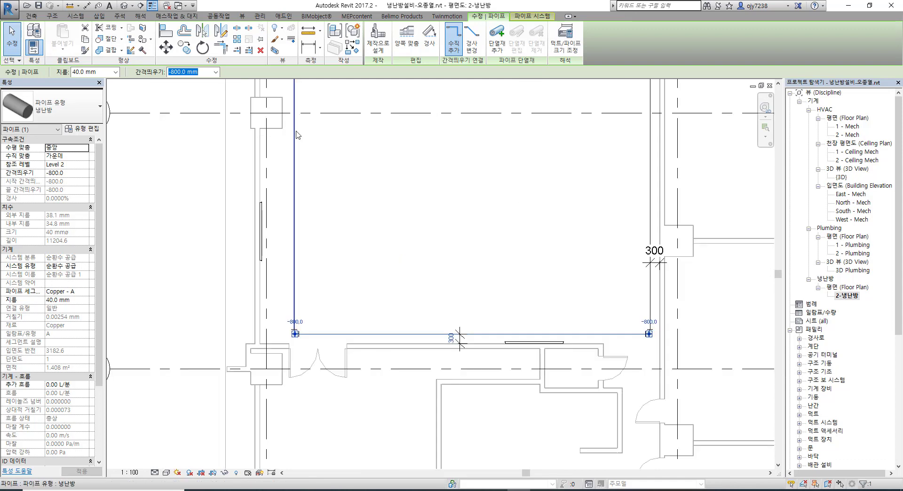
middle_drag(296, 134, 331, 326)
scroll(330, 254, up, 2)
click(331, 272)
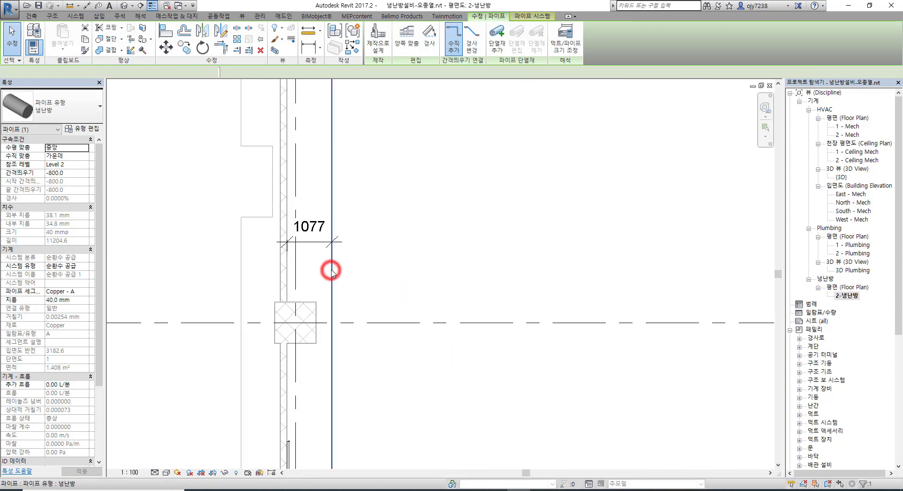
click(311, 232)
text(300)
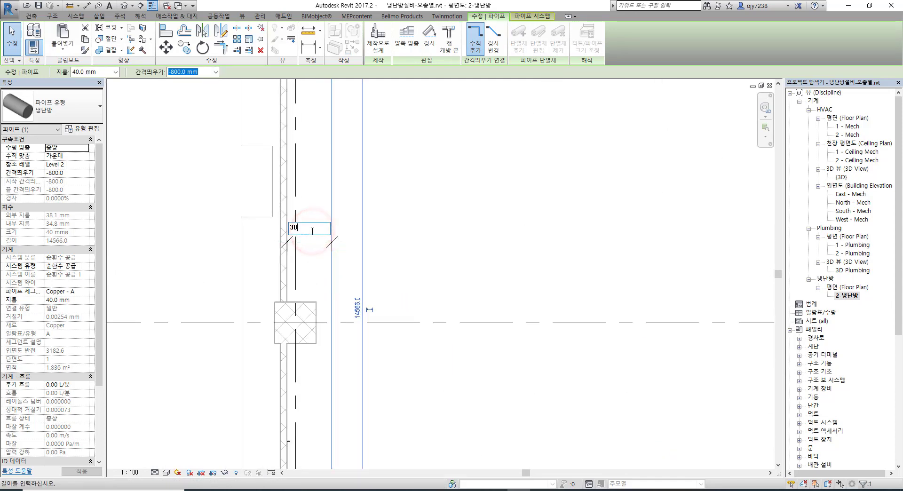
key(Return)
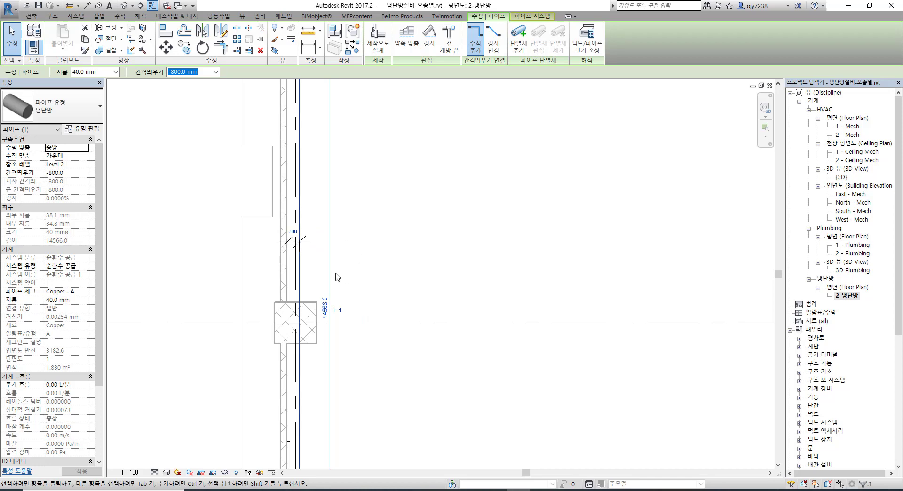
Step: Delete the wall-distance dimensions of the main pipes beside Y1 and Y2
click(208, 266)
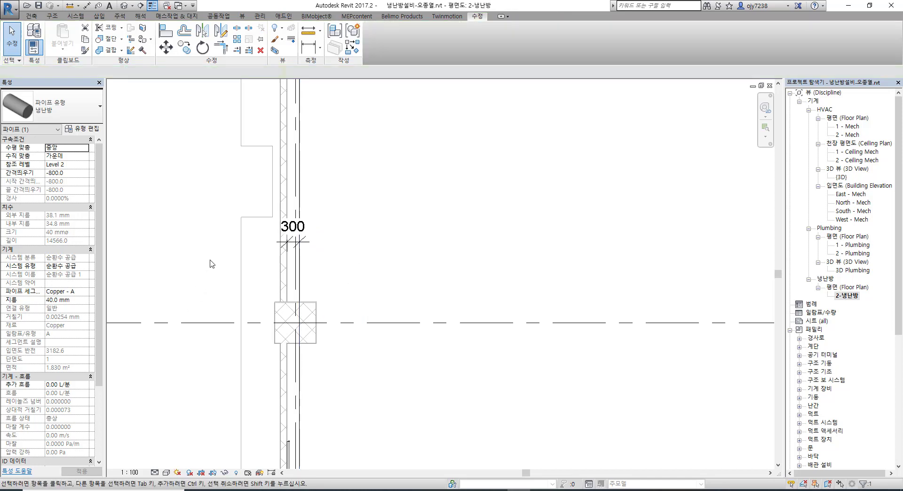
scroll(308, 254, up, 2)
scroll(308, 254, up, 1)
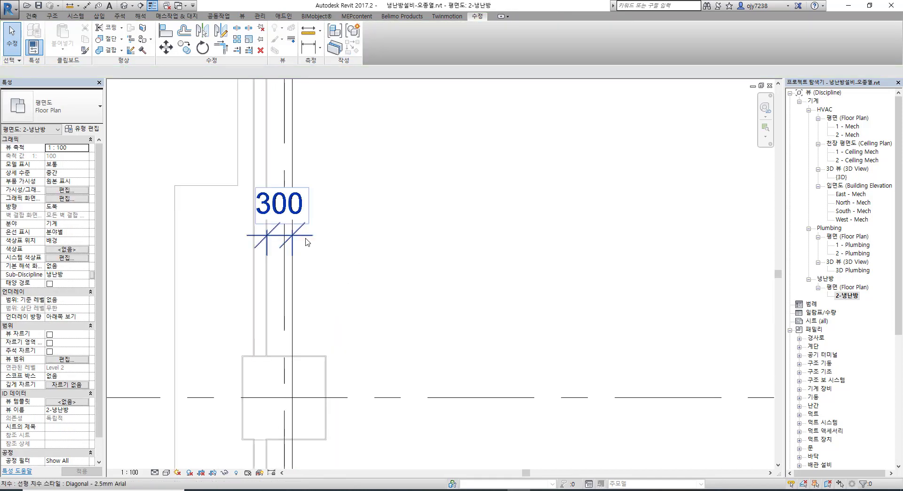
click(306, 240)
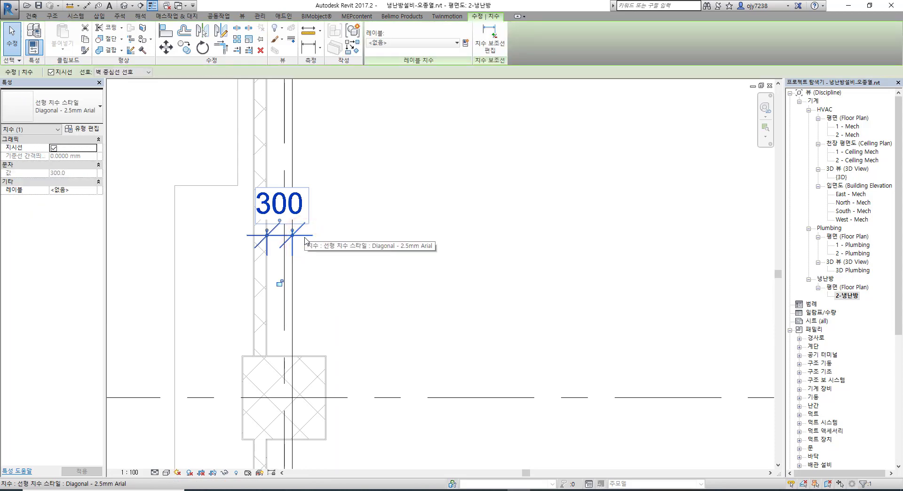
click(323, 246)
scroll(351, 278, down, 4)
scroll(644, 416, up, 3)
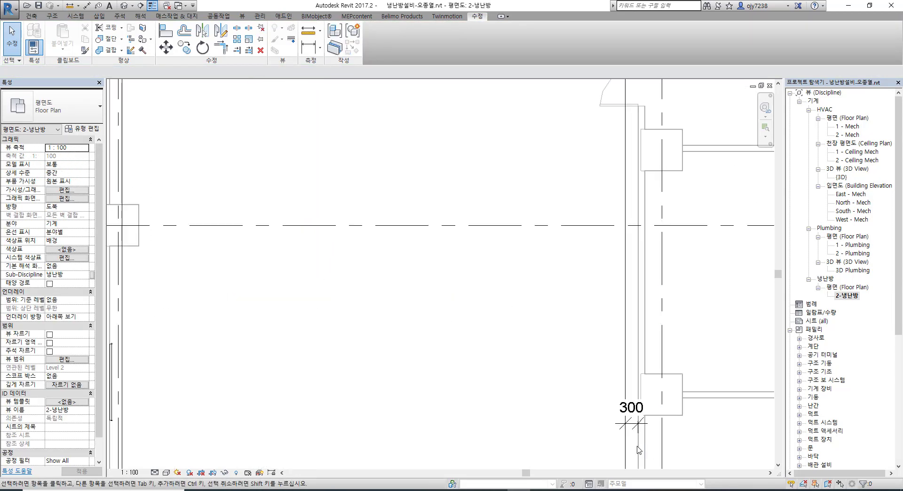
click(632, 410)
key(Escape)
Step: Delete the dimension between the horizontal main pipe and the wall below it
scroll(411, 261, down, 4)
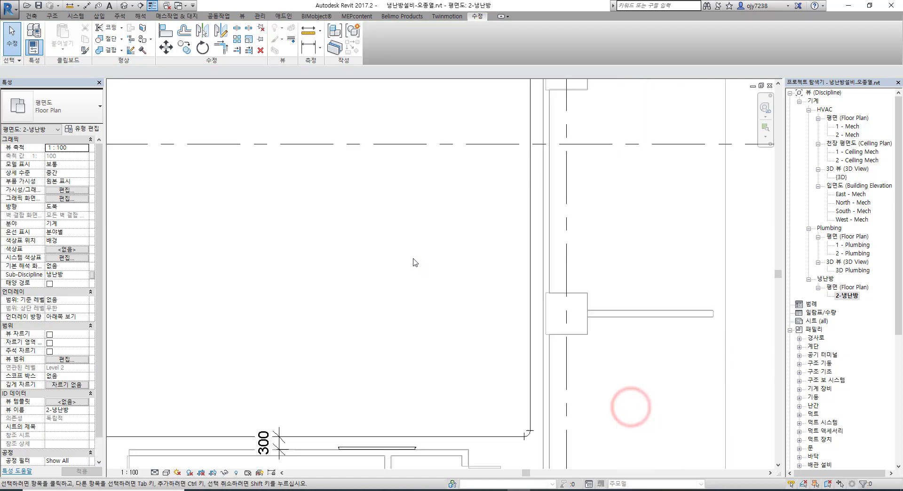
scroll(319, 376, up, 5)
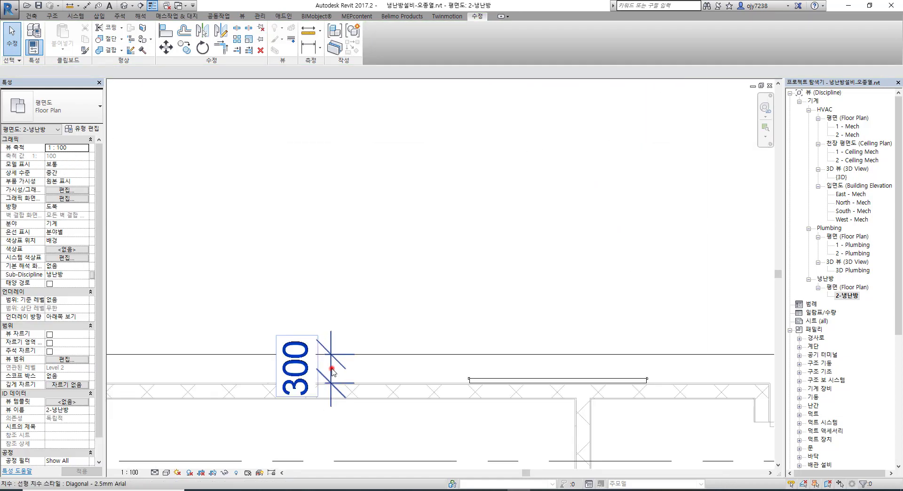
click(334, 374)
key(Delete)
scroll(396, 248, down, 5)
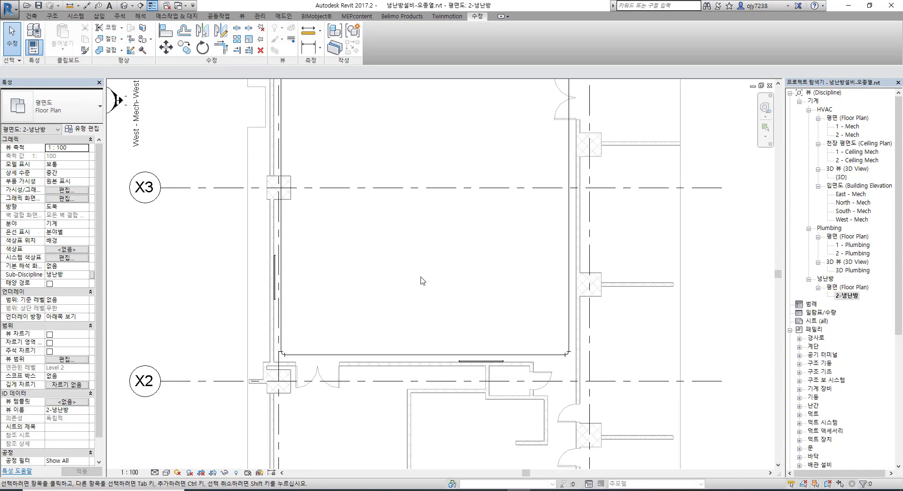
Step: Split the main pipe beside Y1 just above and below the X3 column, and delete the segment and unions crossing the column
middle_drag(407, 281, 448, 318)
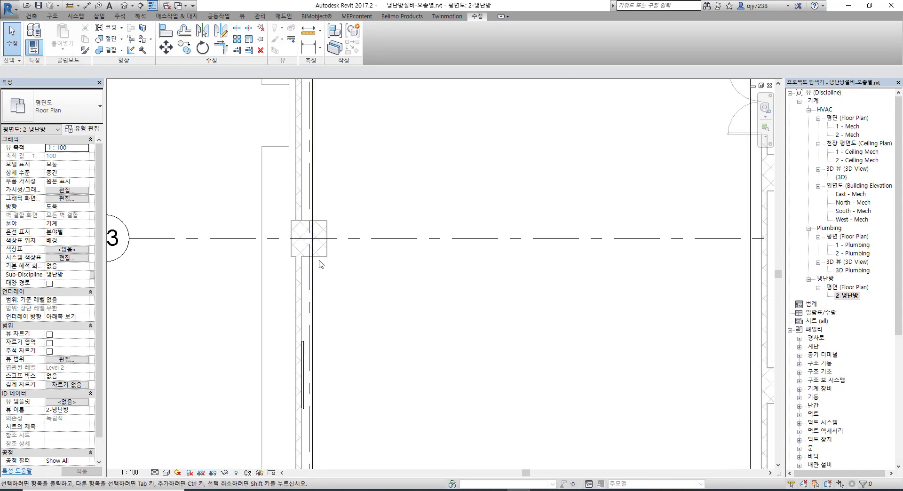
scroll(321, 225, up, 3)
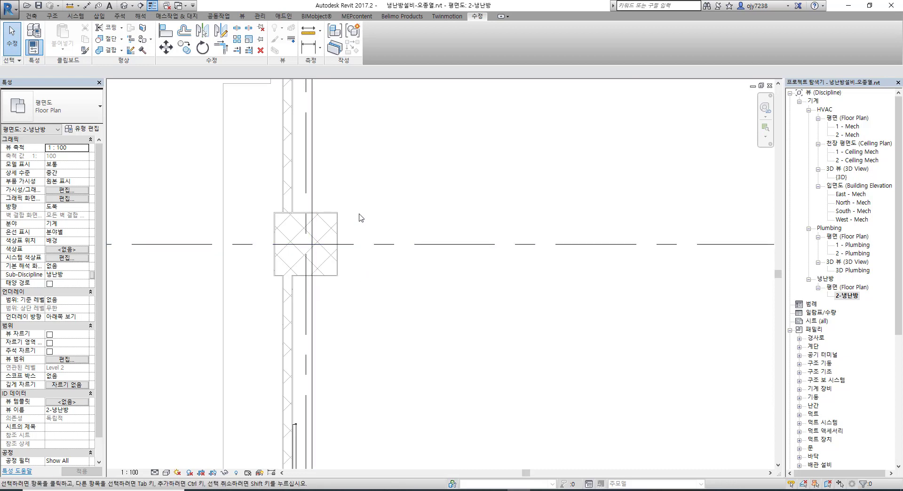
middle_drag(387, 219, 436, 213)
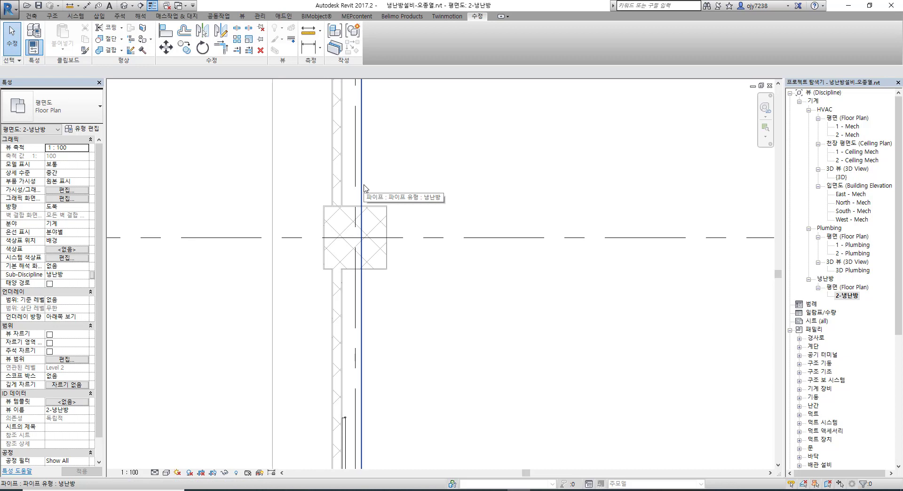
click(237, 29)
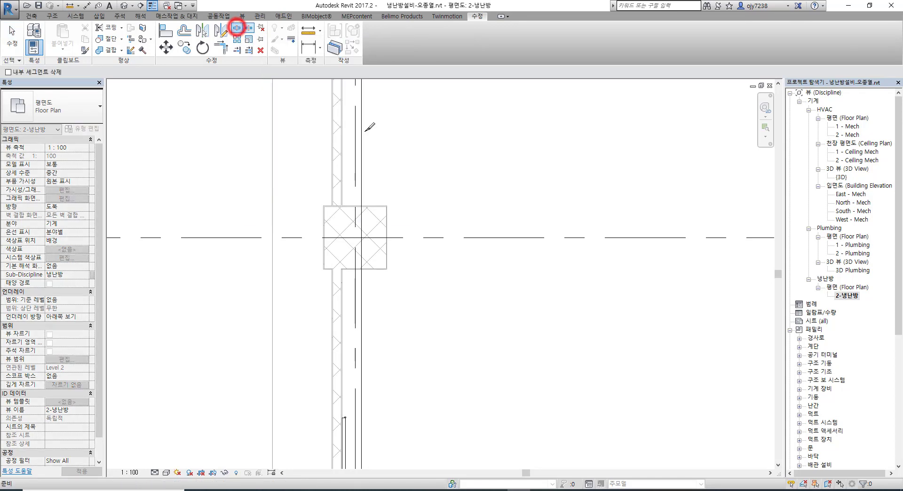
click(362, 198)
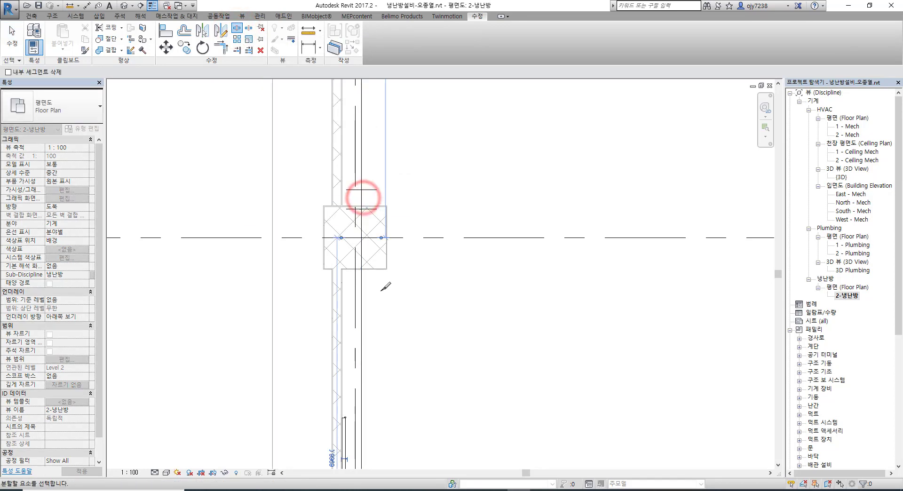
click(362, 282)
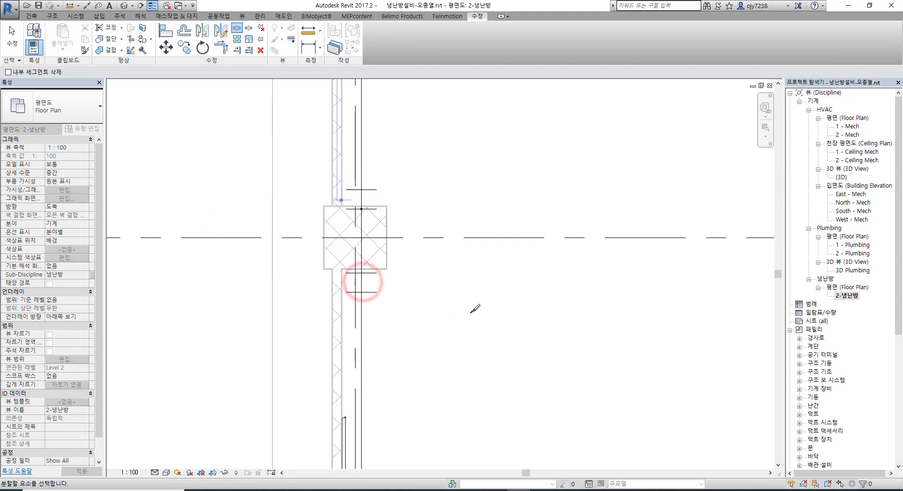
key(Escape)
key(Escape)
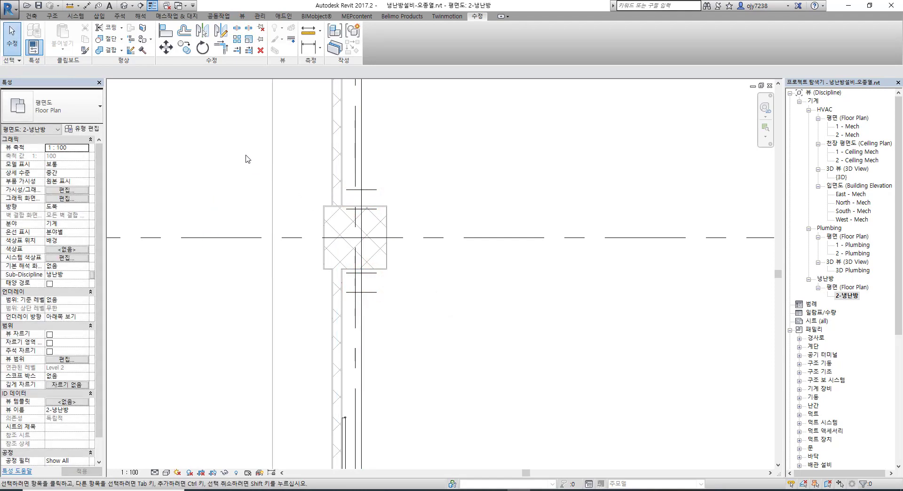
drag(244, 152, 433, 324)
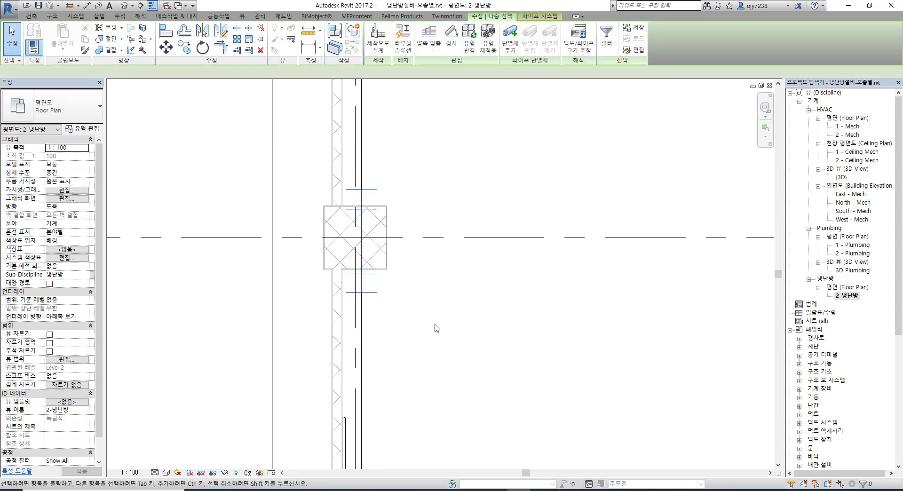
key(Escape)
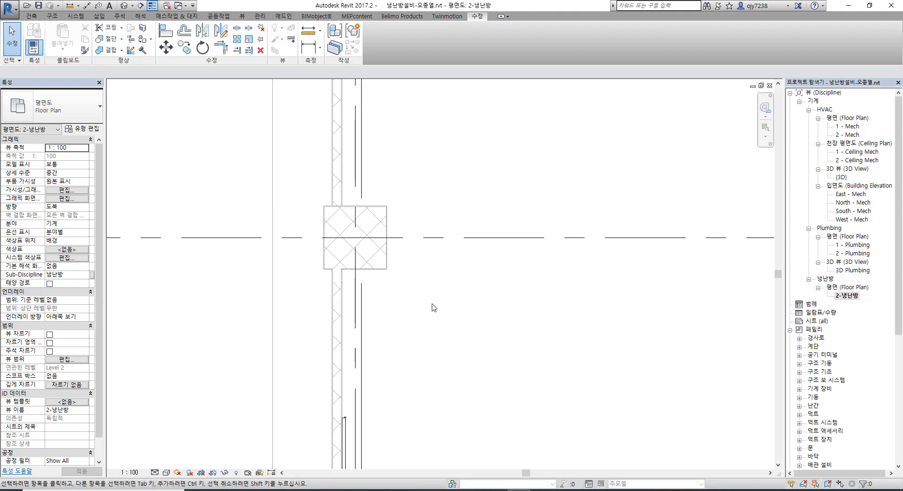
Step: Draw a 40 mm pipe detour at -800 mm offset around the room side of the X3 column, joining both cut pipe ends
click(362, 189)
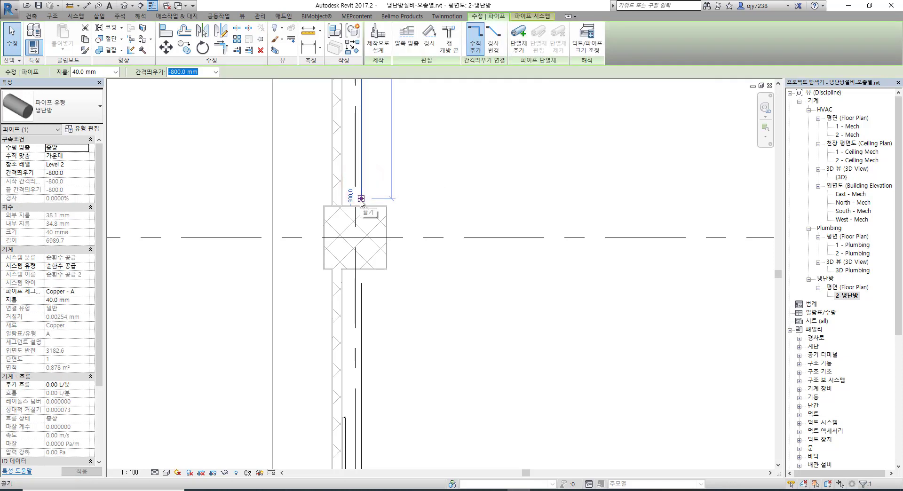
right_click(361, 200)
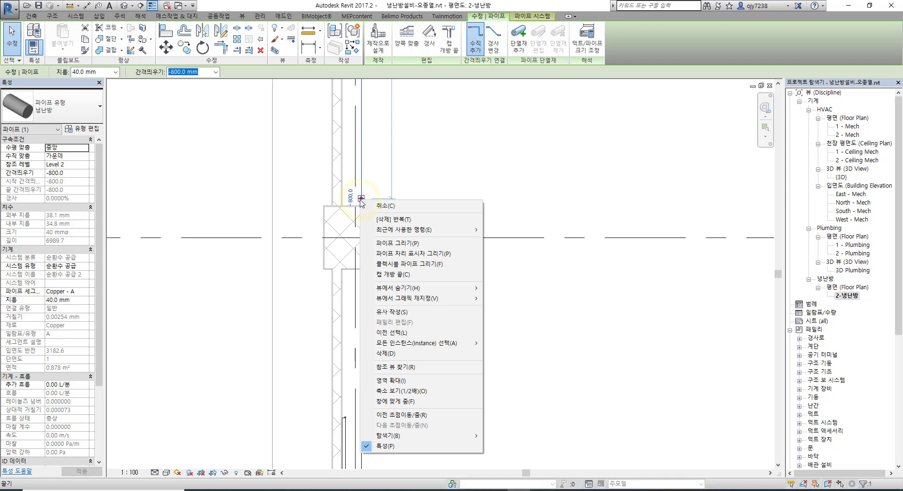
click(397, 244)
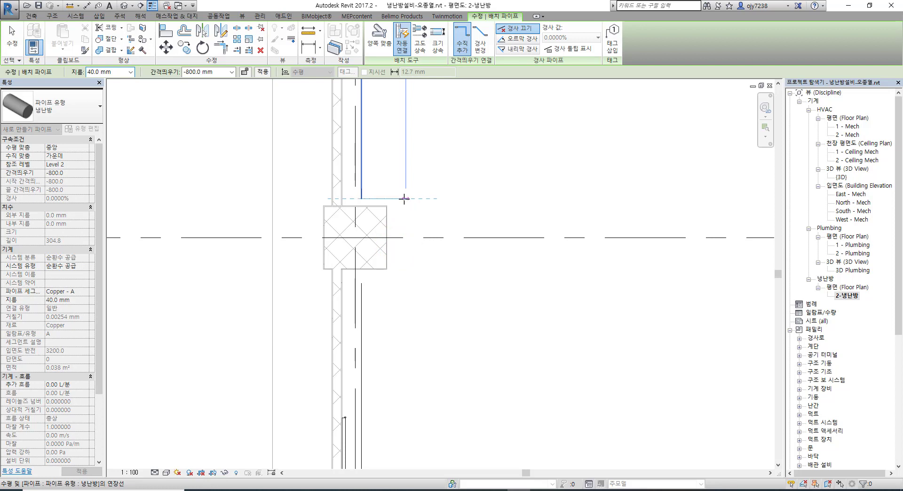
click(402, 199)
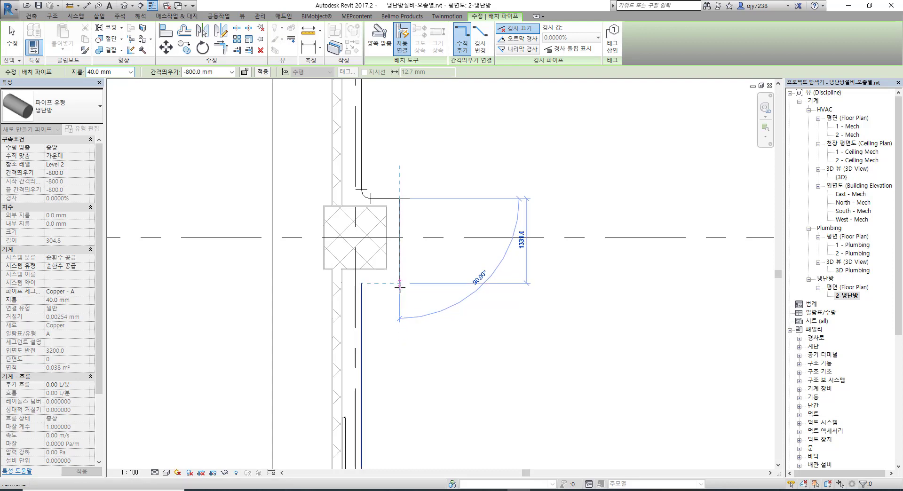
click(399, 286)
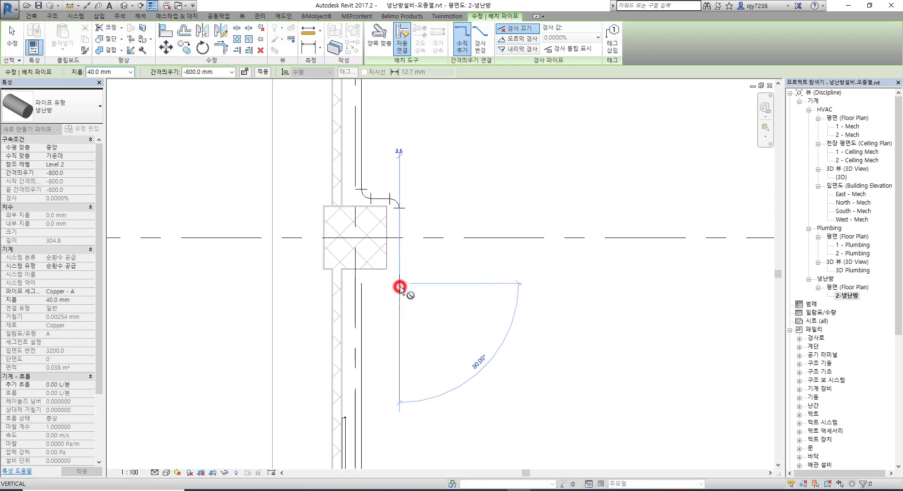
click(361, 285)
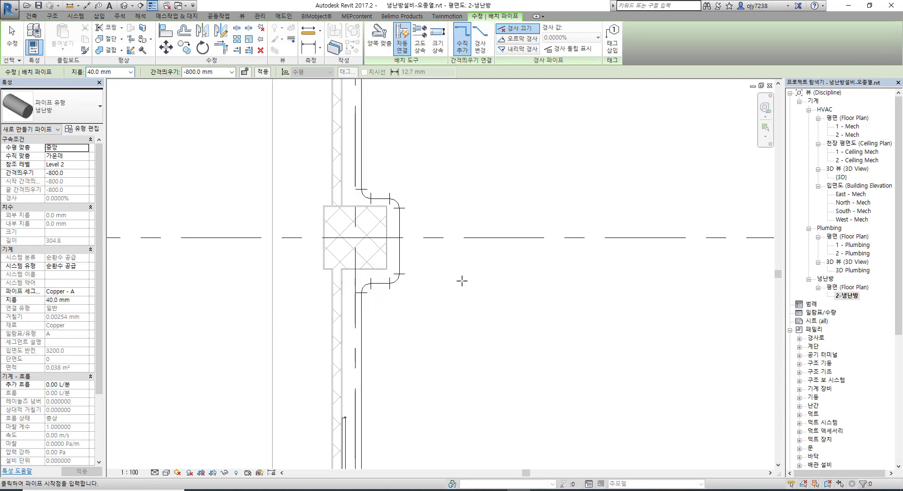
key(Escape)
key(Escape)
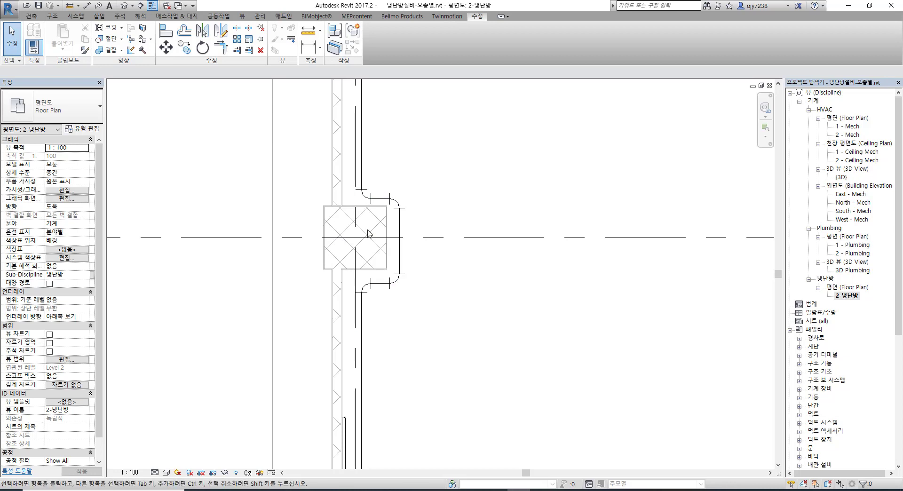
Step: Set the view scale of the 2-냉난방 floor plan to 1 : 50
click(130, 473)
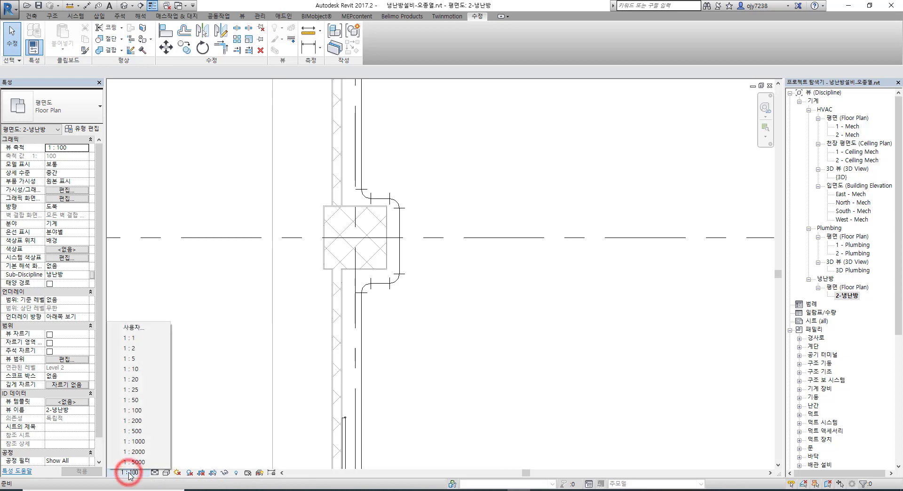
click(135, 400)
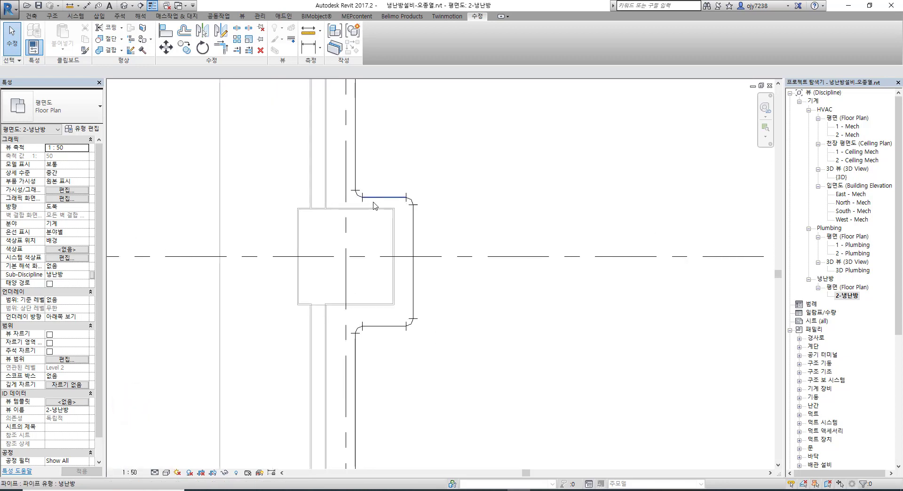
scroll(376, 207, up, 2)
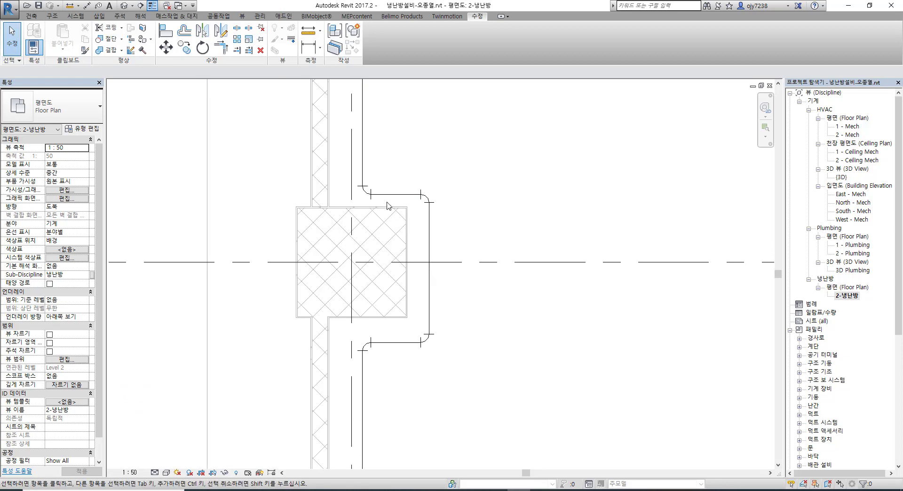
Step: Add aligned dimensions between the three detour pipe segments and the adjacent faces of the X3 column
click(87, 5)
click(393, 194)
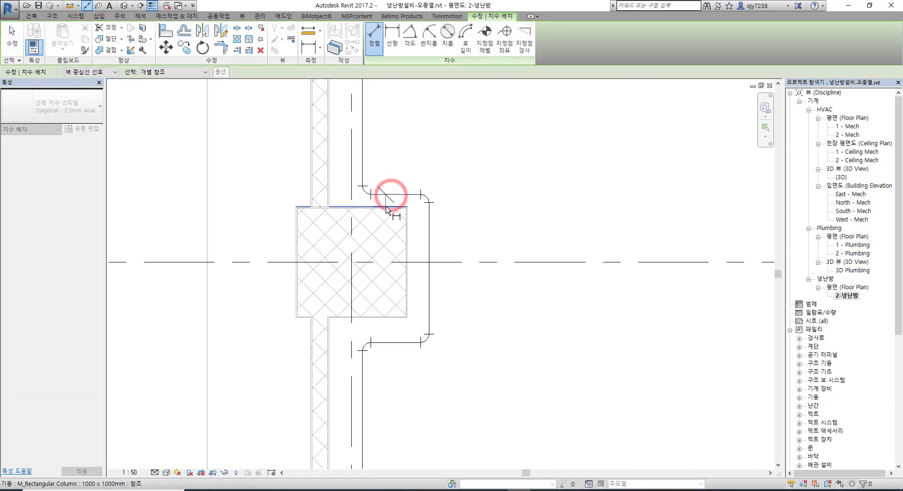
click(386, 206)
click(542, 224)
click(410, 247)
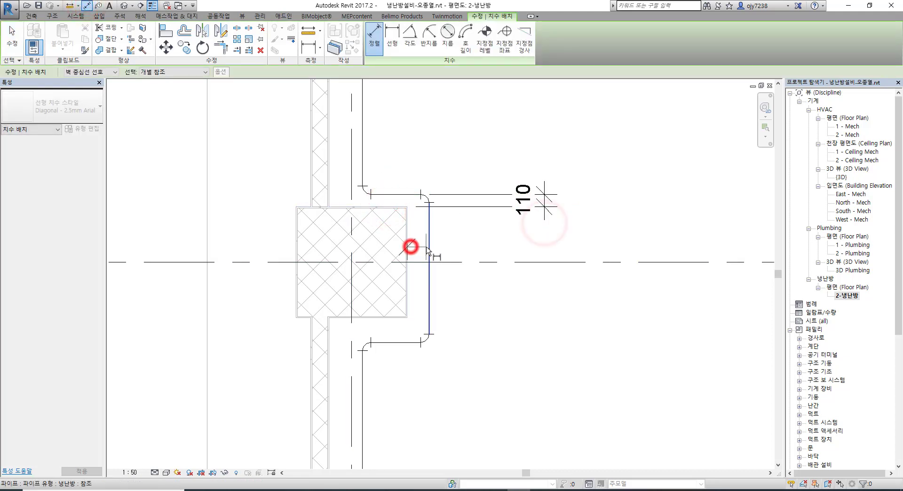
click(426, 246)
click(415, 141)
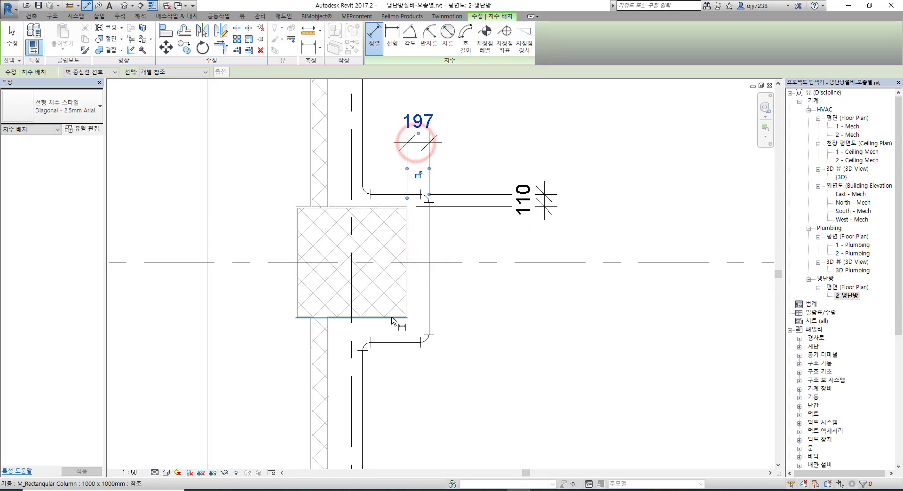
click(391, 318)
click(395, 342)
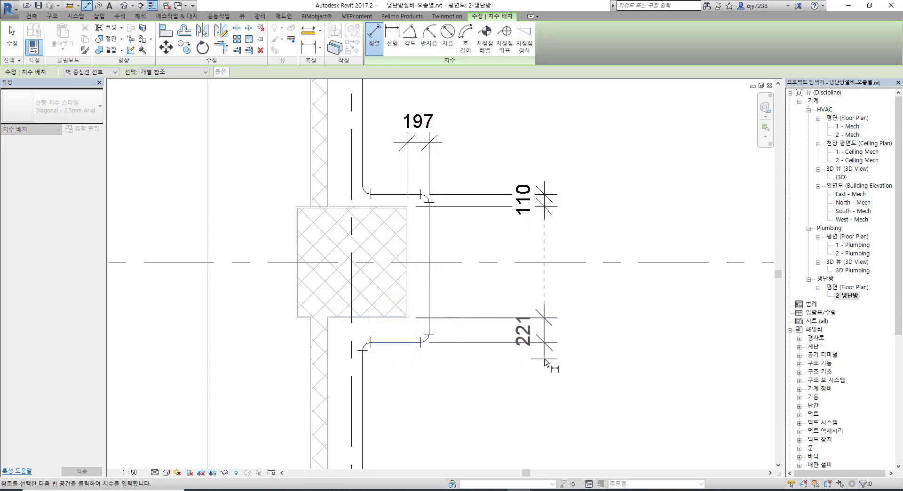
click(545, 359)
key(Escape)
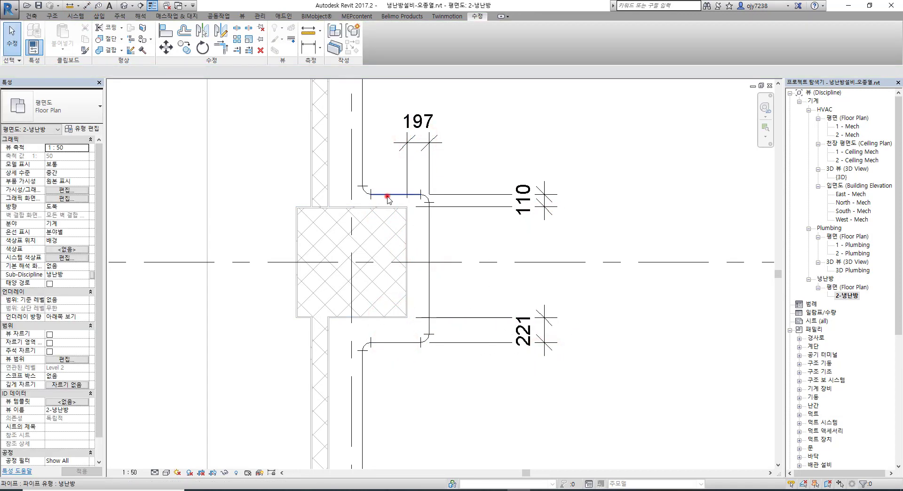
Step: Set the distance from the upper horizontal detour pipe to the column's top face to 150 mm
click(388, 195)
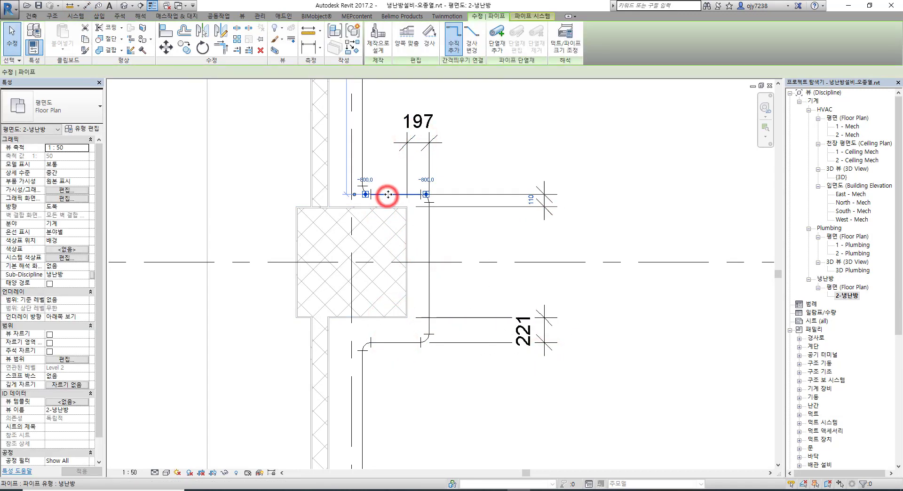
click(531, 200)
text(15)
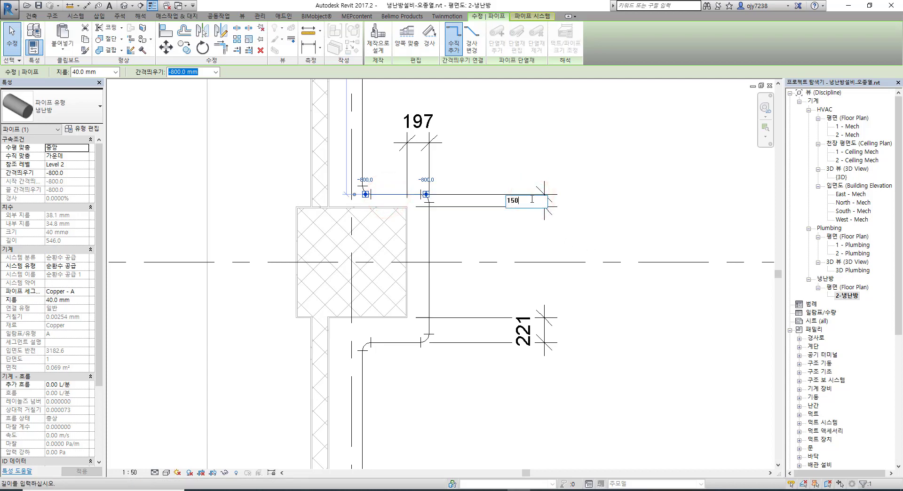
text(0)
key(Return)
click(477, 226)
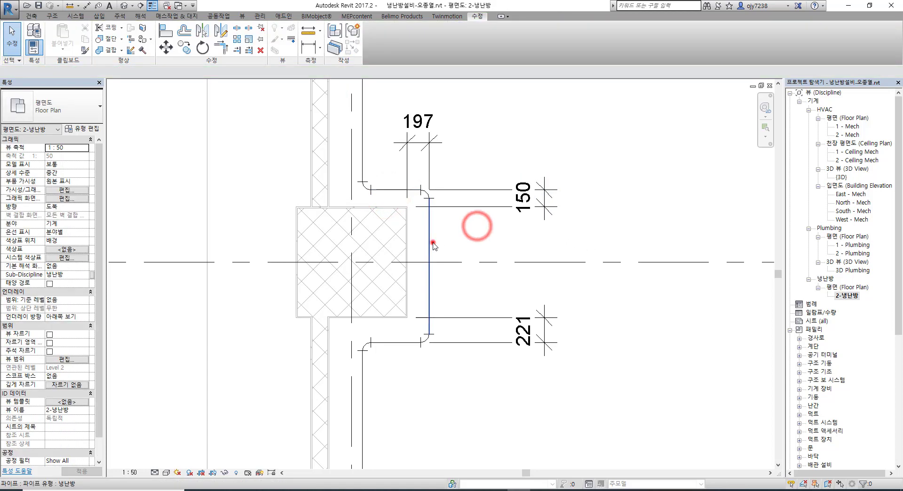
Step: Set the distance from the vertical detour pipe to the column's room-side face to 150 mm
click(432, 243)
click(418, 127)
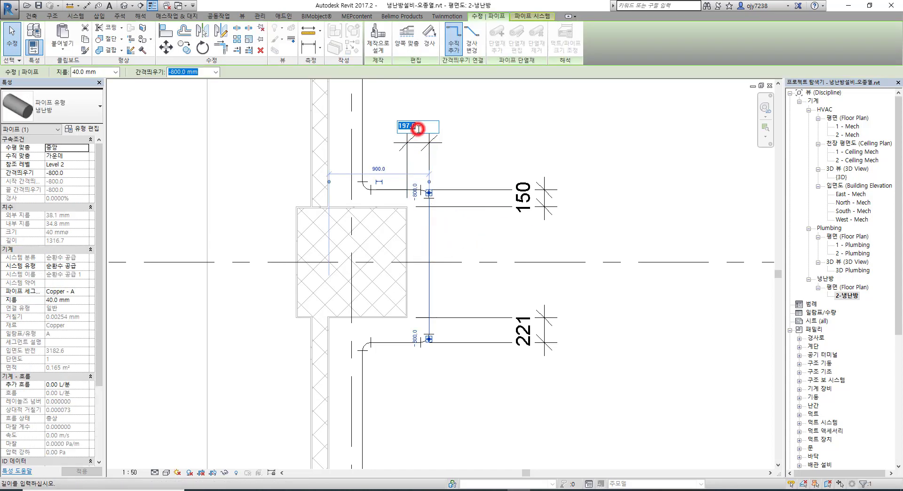
text(150)
key(Return)
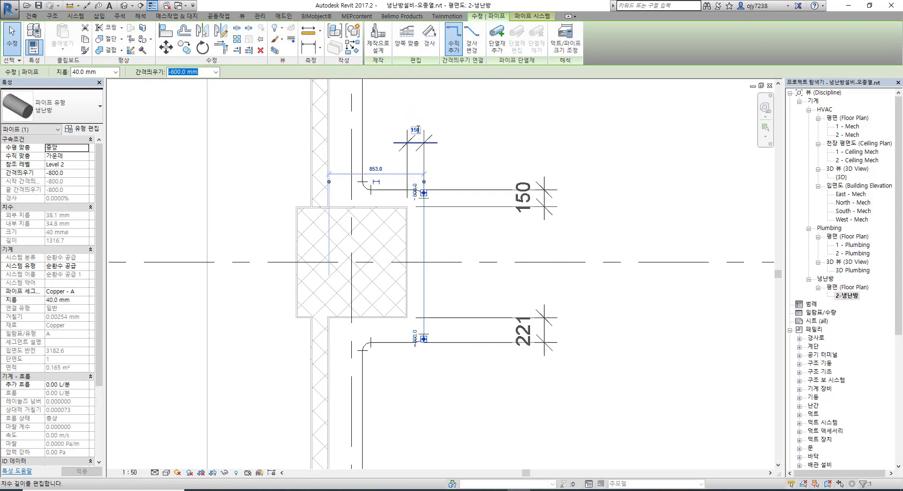
click(393, 384)
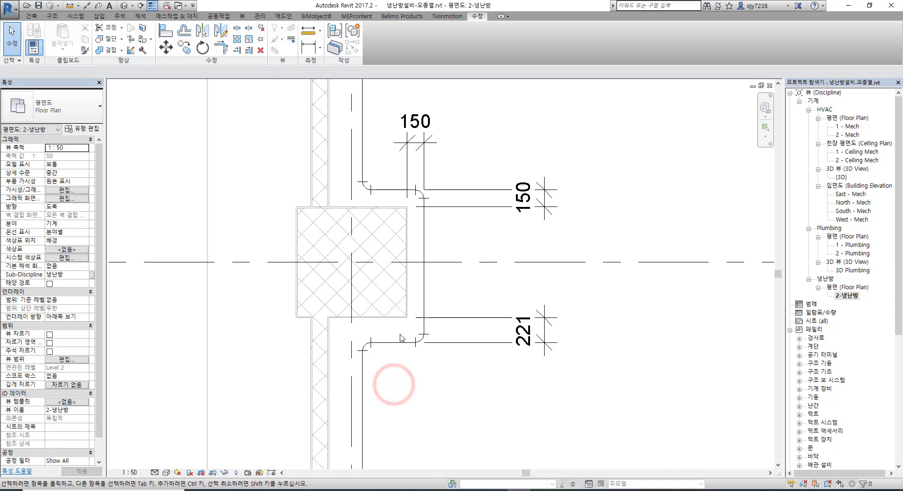
Step: Set the distance from the lower horizontal detour pipe to the column's bottom face to 150 mm
click(383, 343)
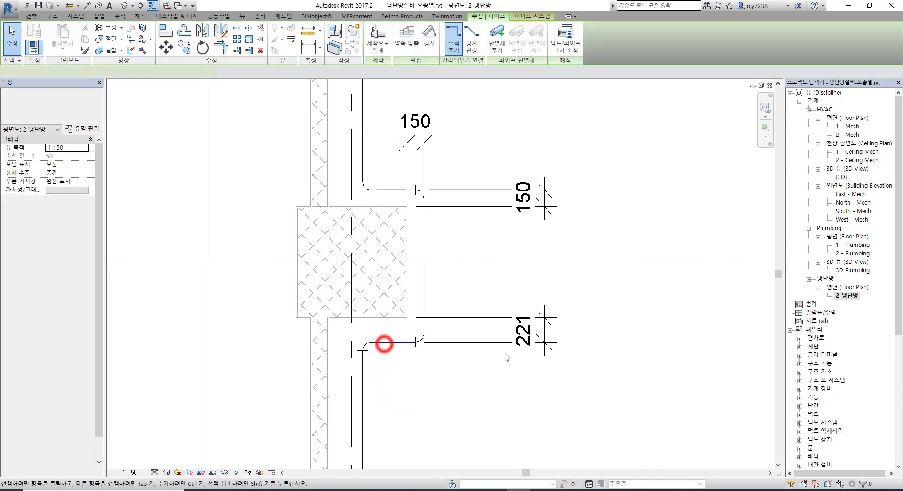
click(531, 330)
text(150)
key(Return)
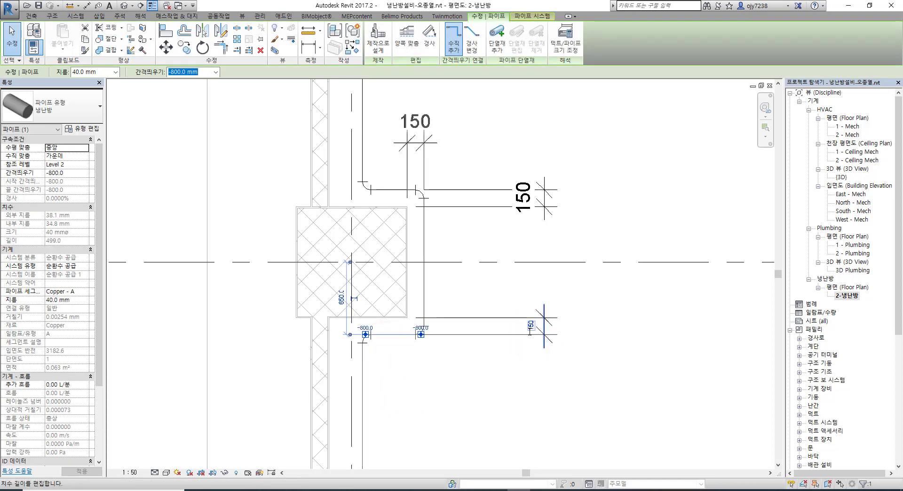
click(521, 368)
Step: Delete the three clearance dimensions between the detour pipes and the X3 column
click(526, 337)
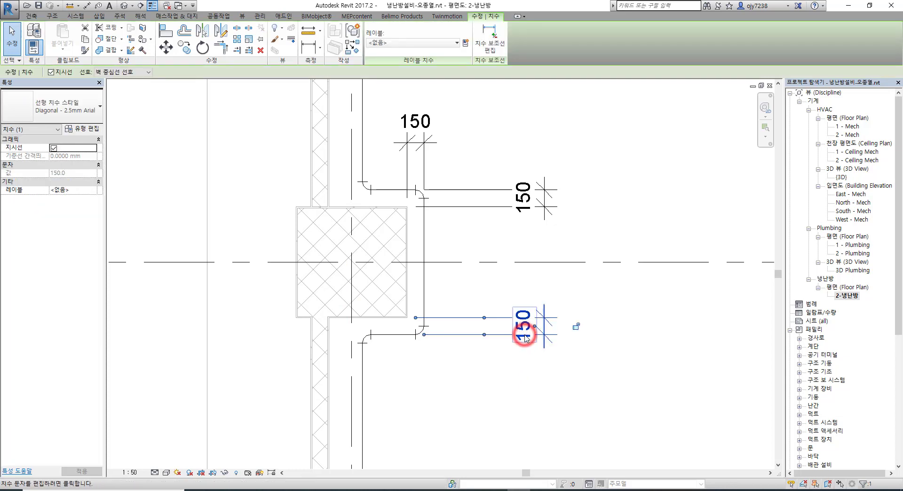
key(Delete)
click(513, 213)
key(Delete)
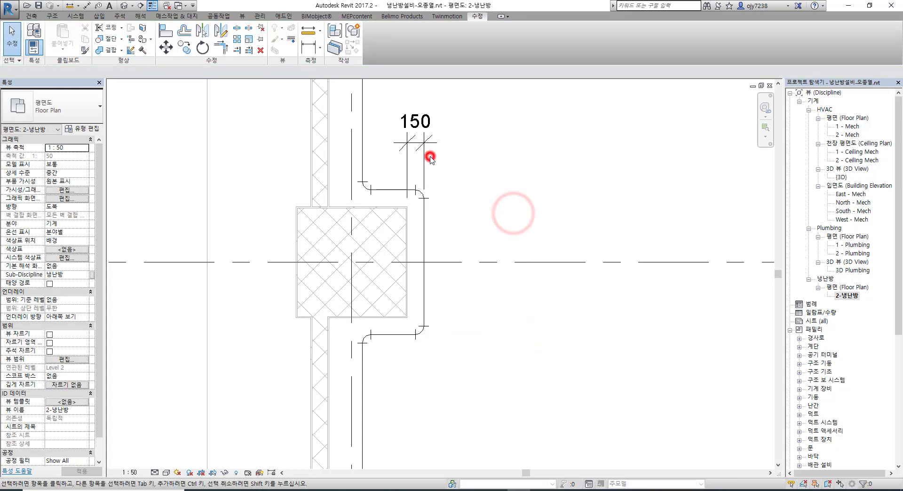
click(423, 147)
key(Delete)
scroll(489, 263, down, 8)
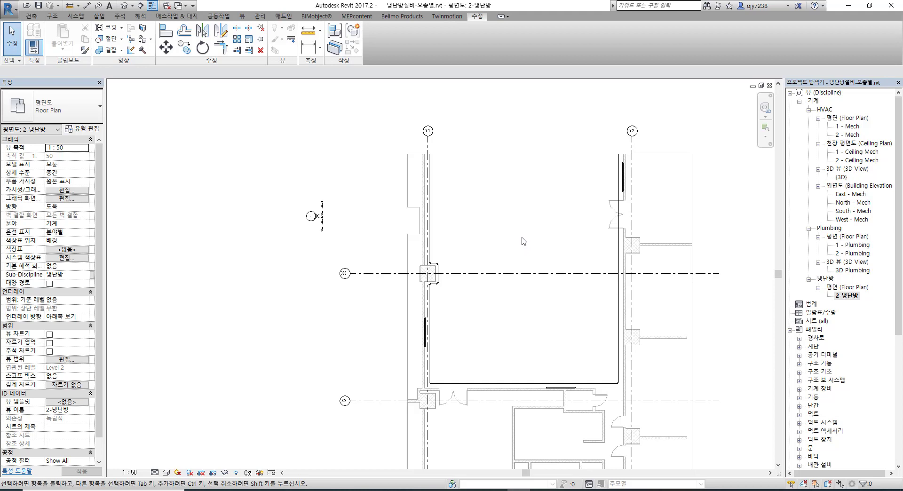
middle_drag(507, 227, 451, 228)
scroll(413, 223, up, 1)
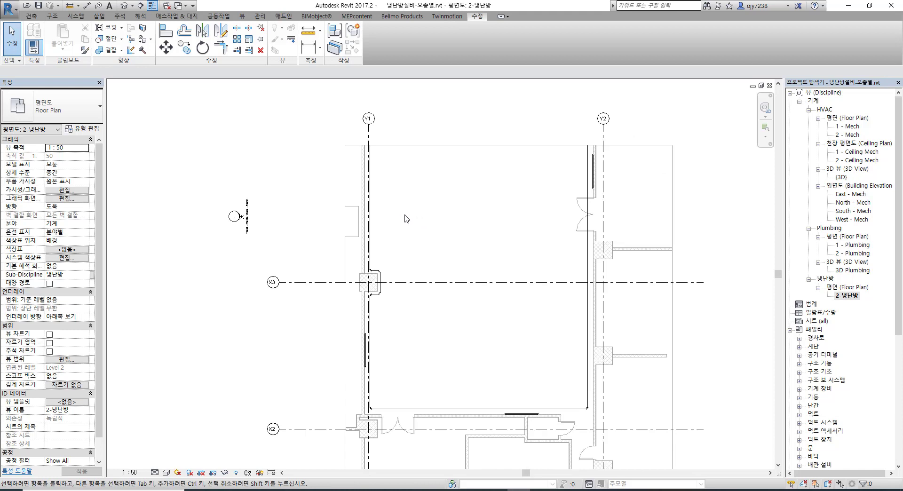
scroll(406, 219, up, 1)
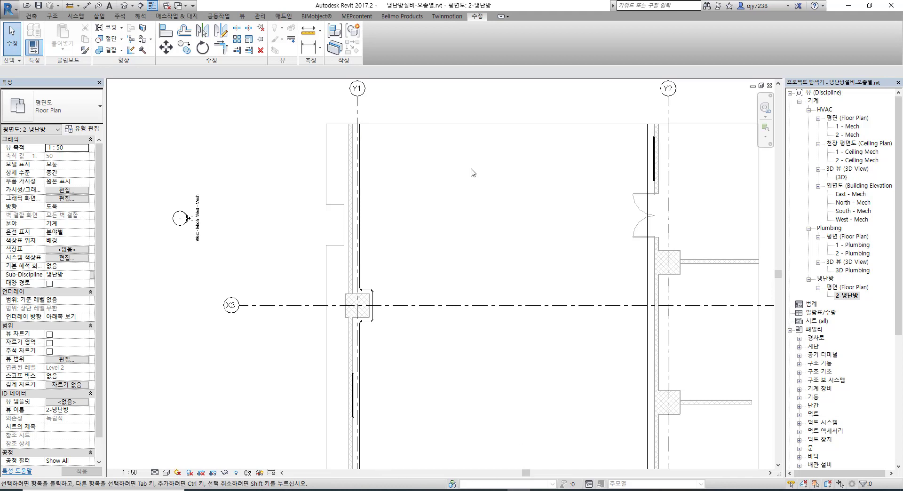
middle_drag(416, 206, 414, 195)
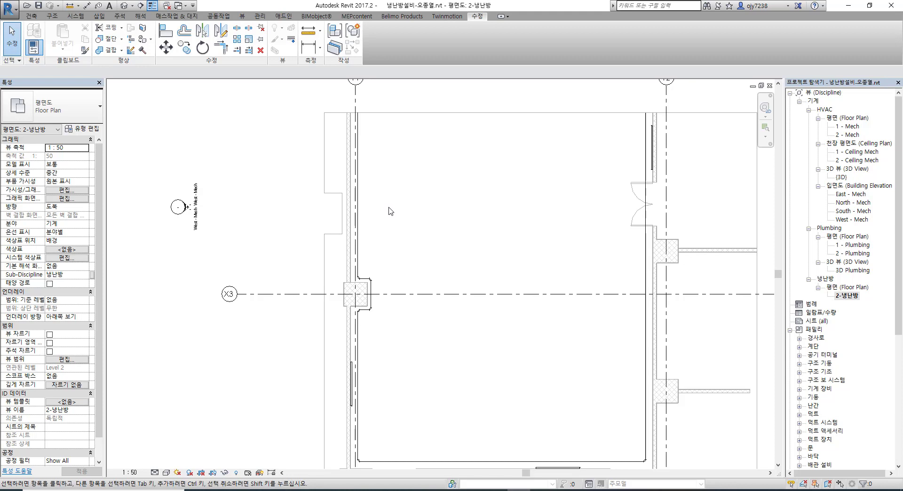
scroll(380, 219, up, 2)
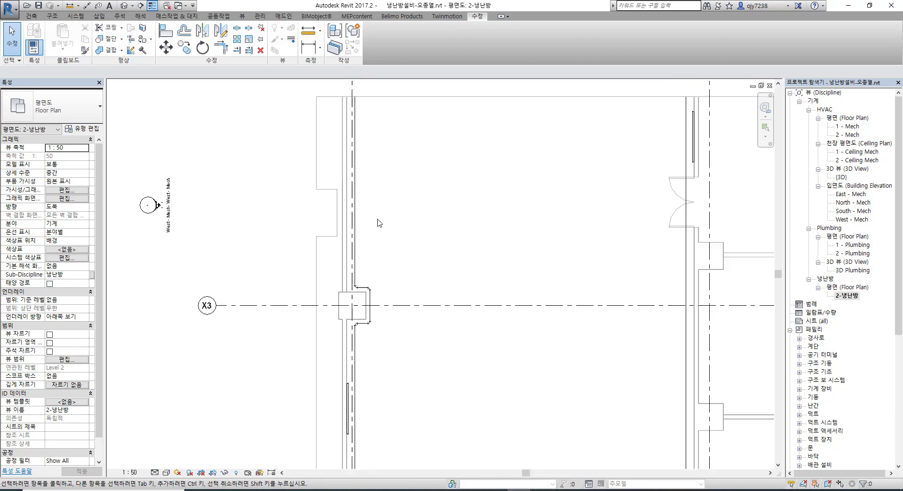
click(349, 229)
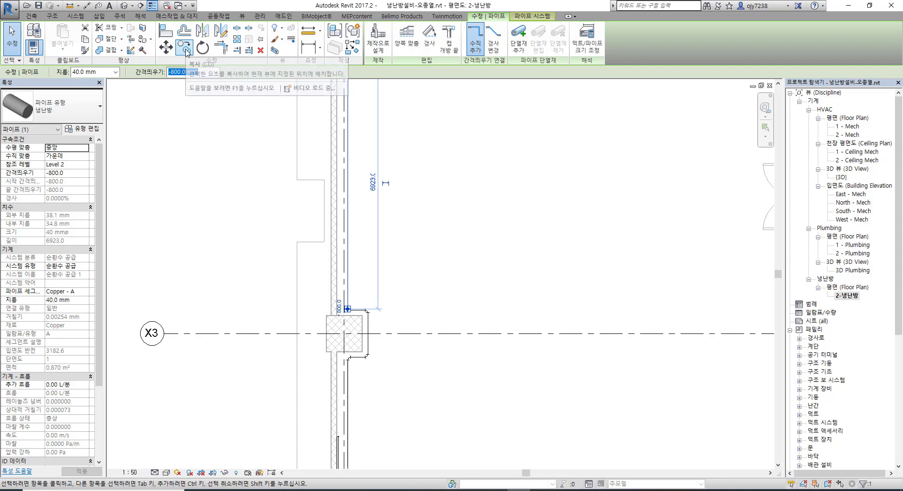
key(Escape)
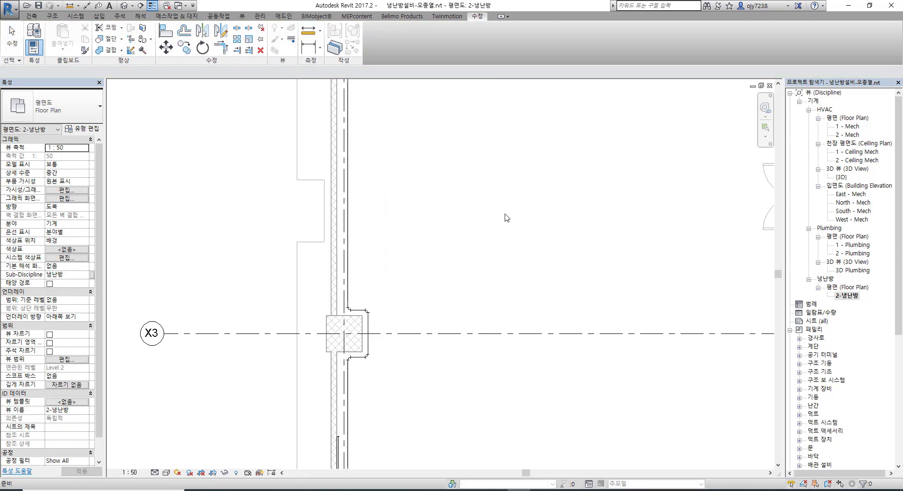
click(504, 214)
click(99, 16)
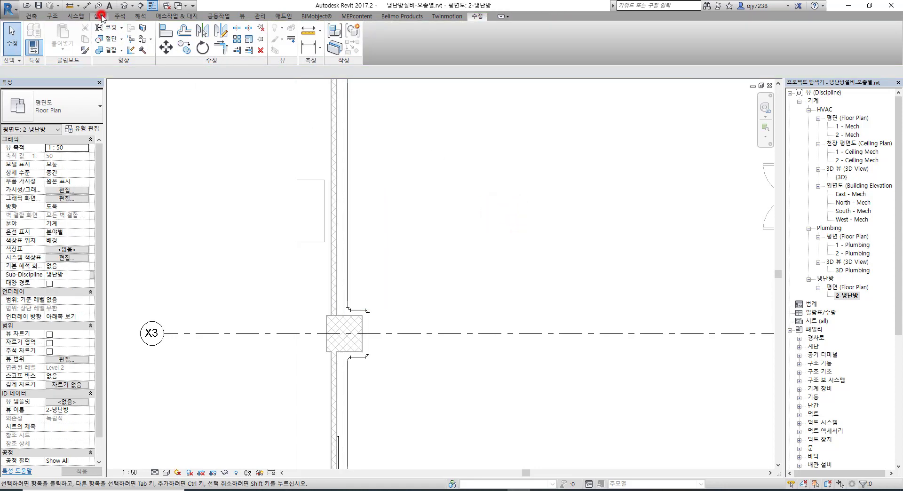
click(349, 223)
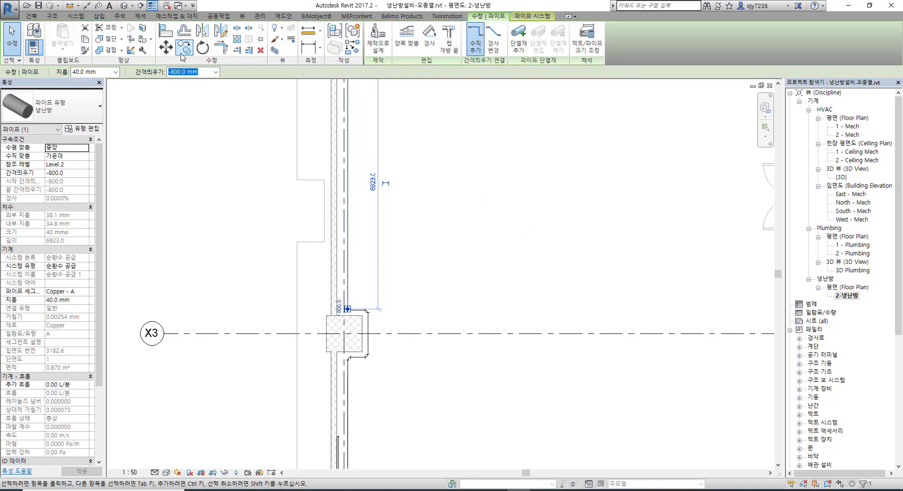
click(463, 189)
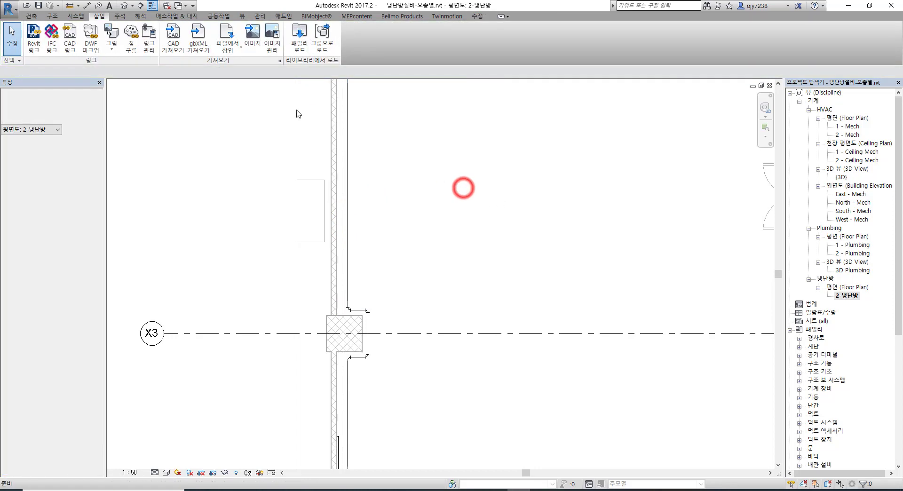
click(476, 17)
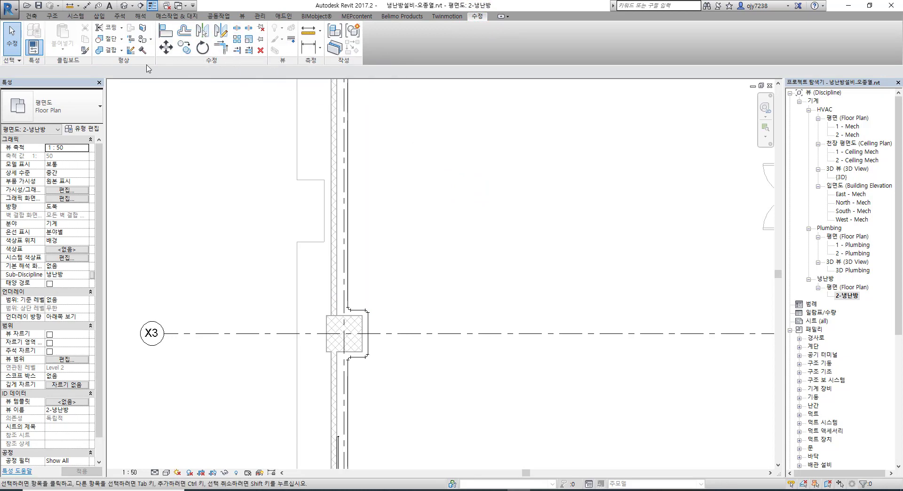
click(104, 17)
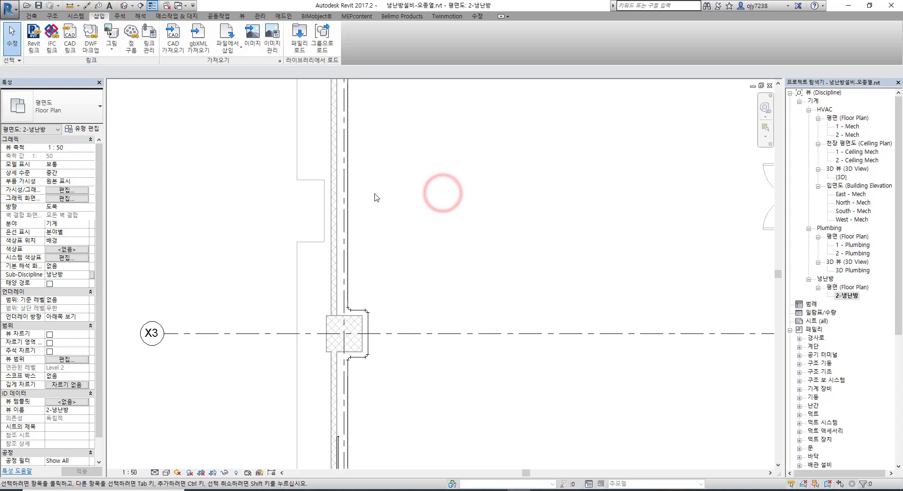
click(348, 195)
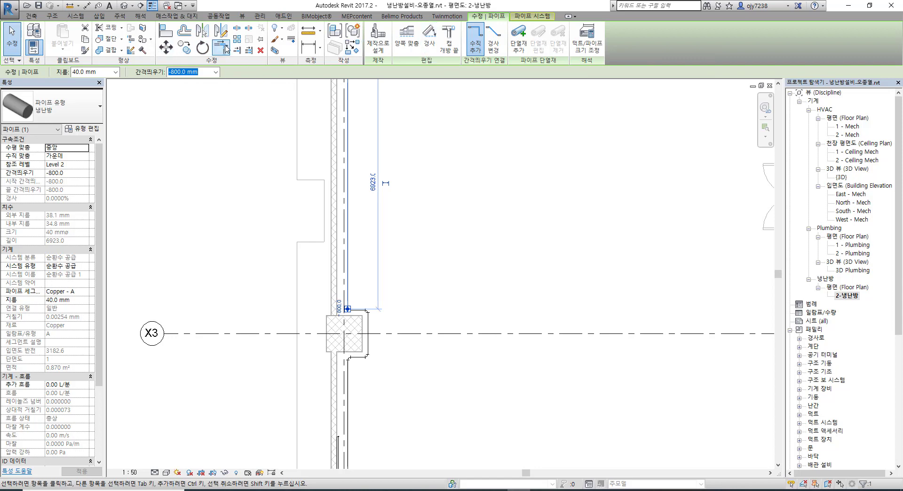
click(185, 48)
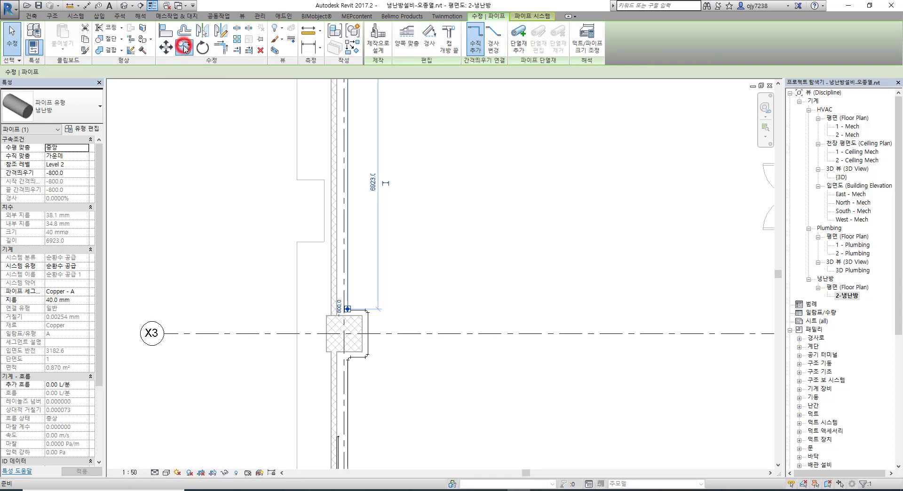
key(Escape)
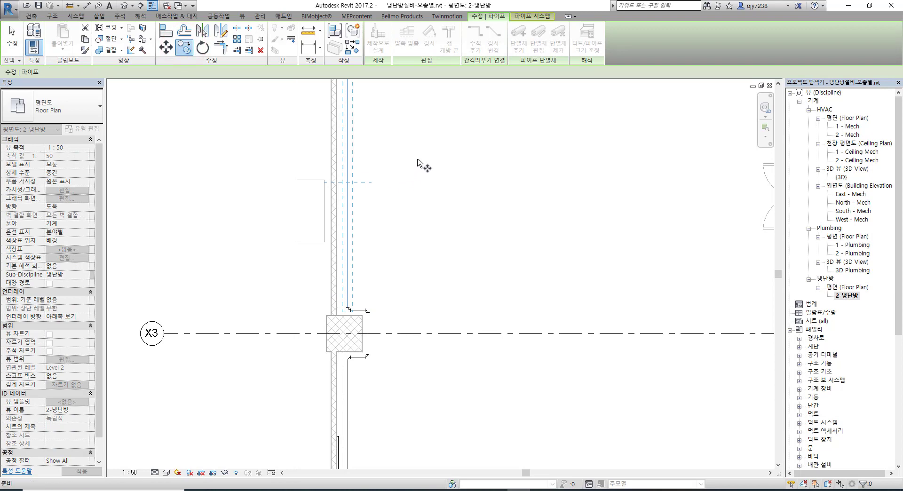
click(427, 140)
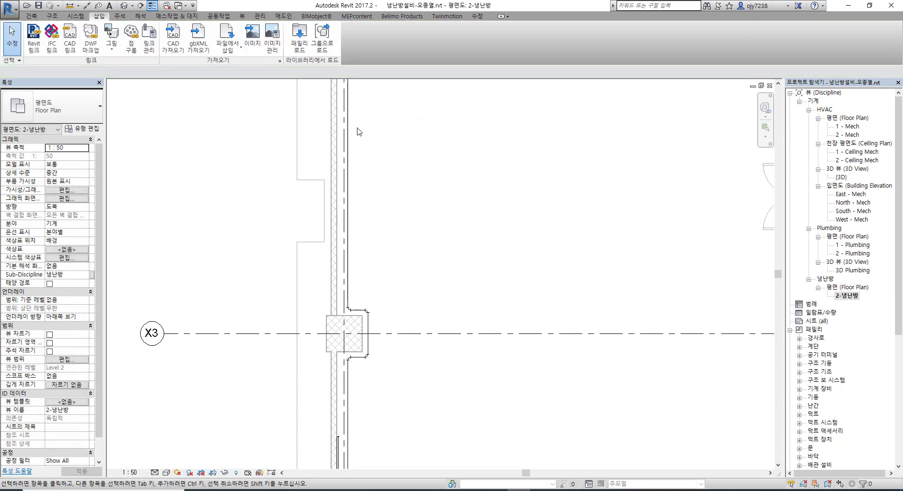
Step: Offset a copy of the entire connected pipe chain, including the X3 column detour, 200 mm toward the room's interior
click(479, 18)
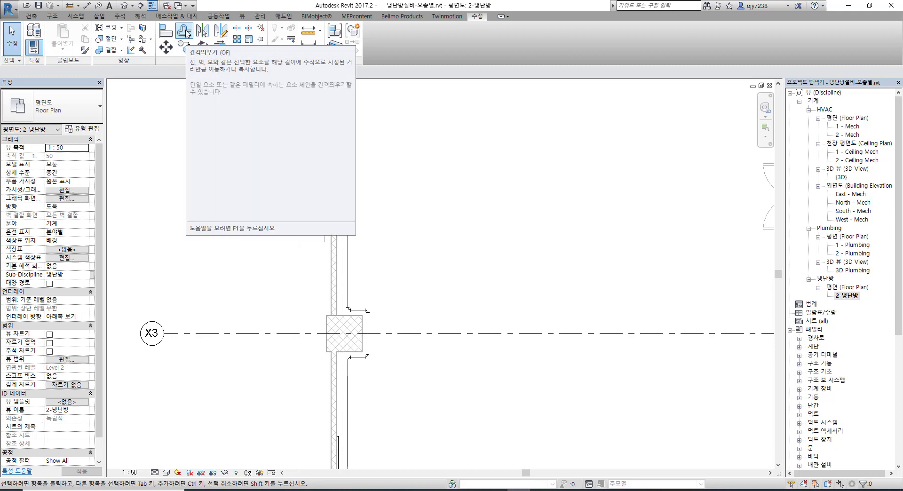
click(185, 31)
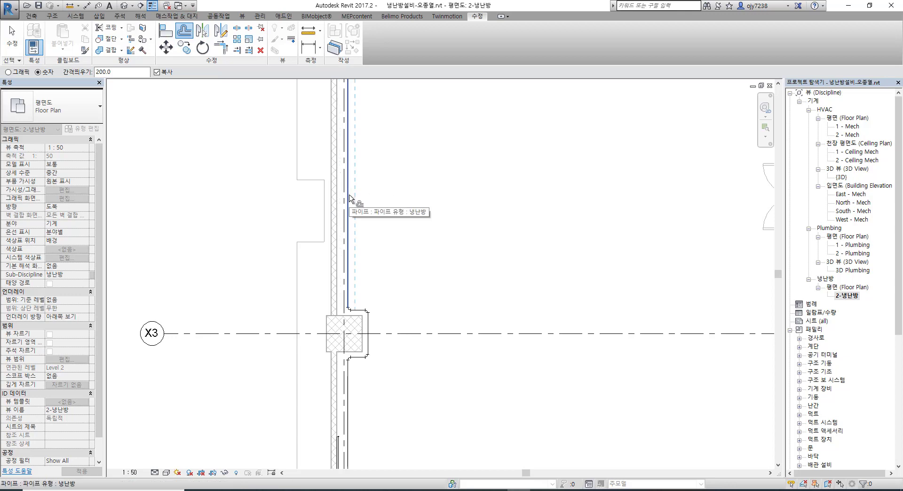
key(Tab)
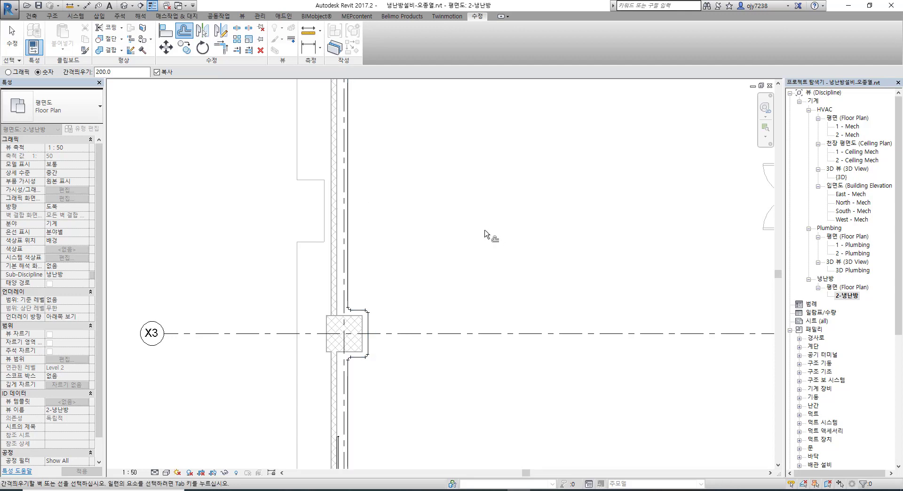
scroll(463, 198, down, 2)
middle_drag(475, 206, 447, 185)
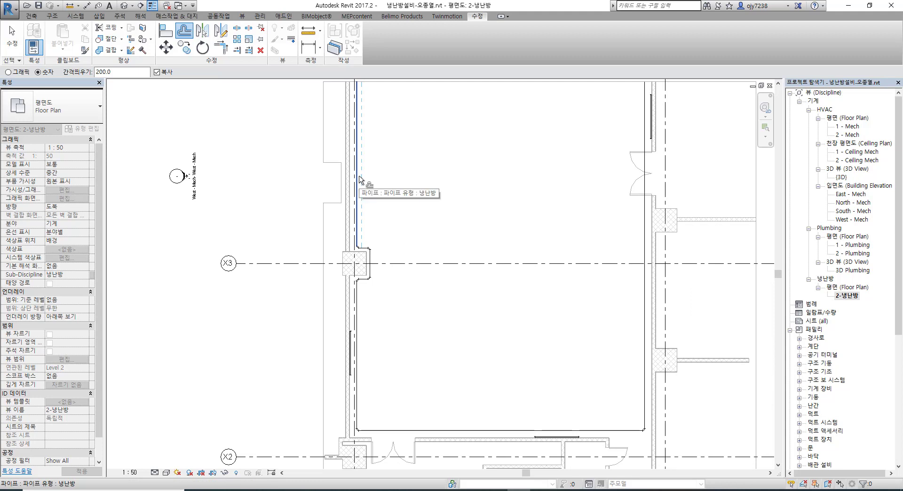
key(Tab)
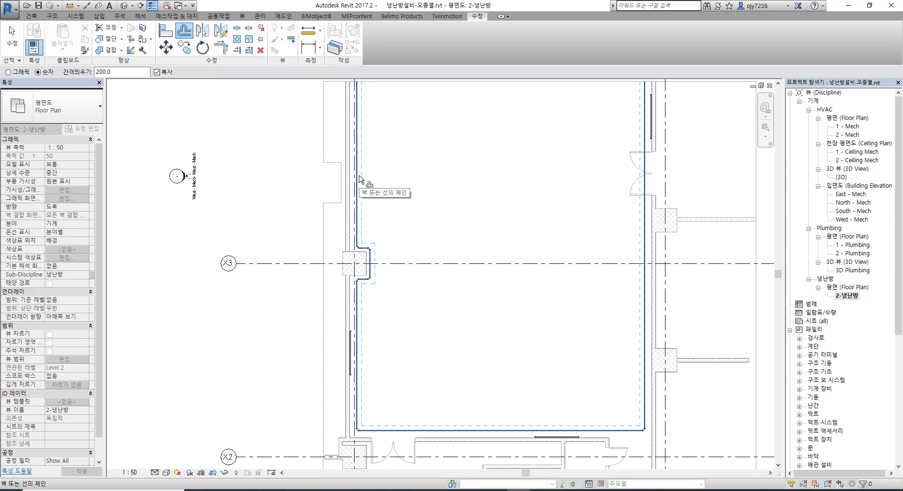
click(360, 179)
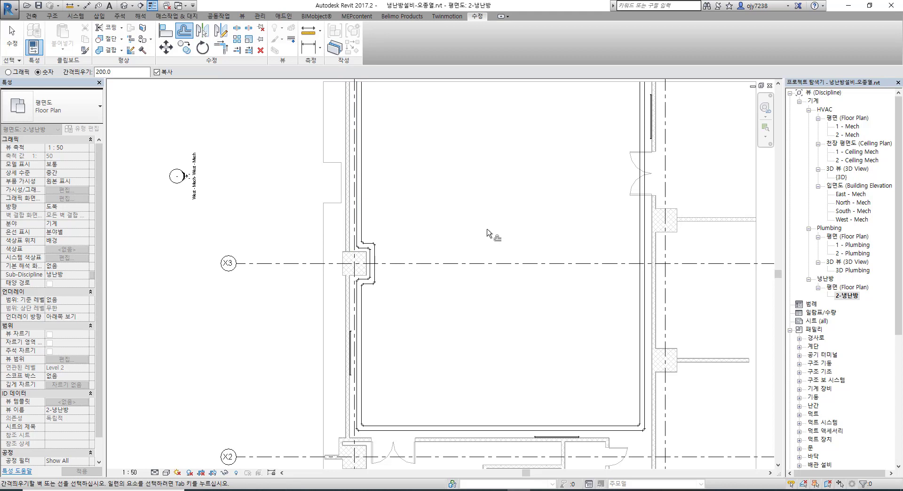
scroll(437, 208, up, 4)
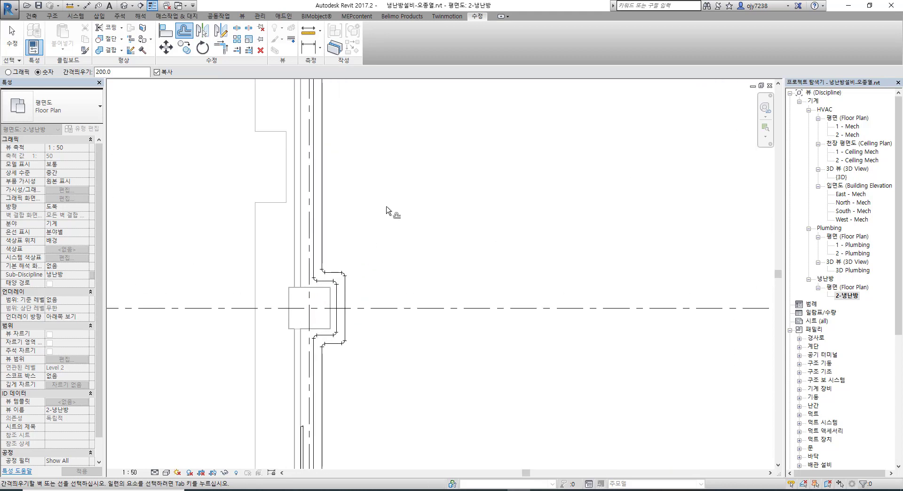
key(Escape)
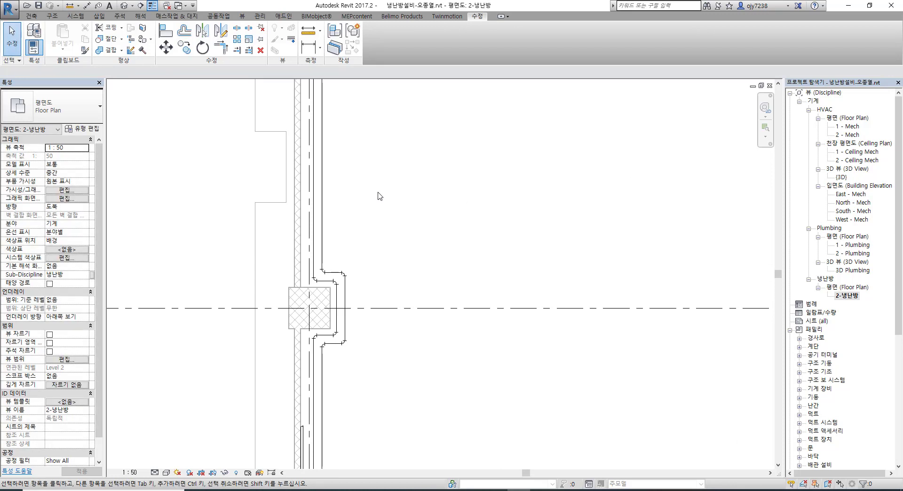
Step: Change the system type of the inner offset pipe run to 순환수 순환
middle_drag(453, 213, 456, 200)
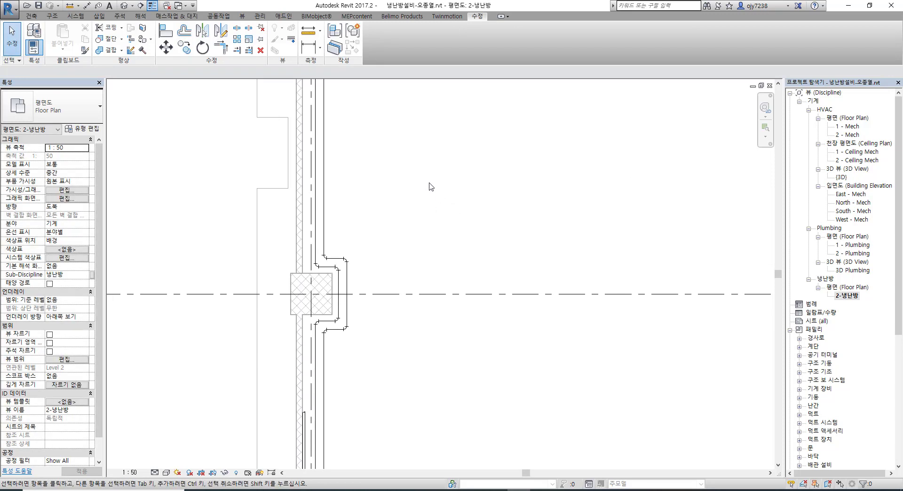
middle_drag(409, 182, 451, 232)
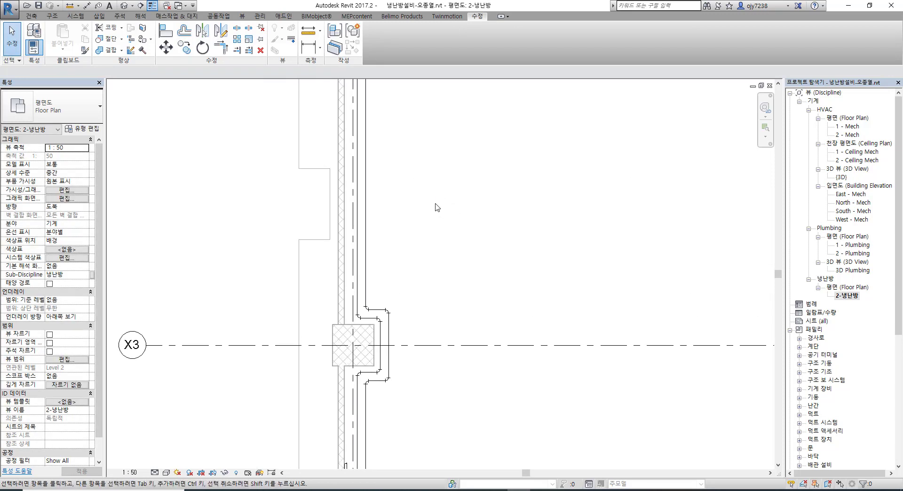
click(367, 196)
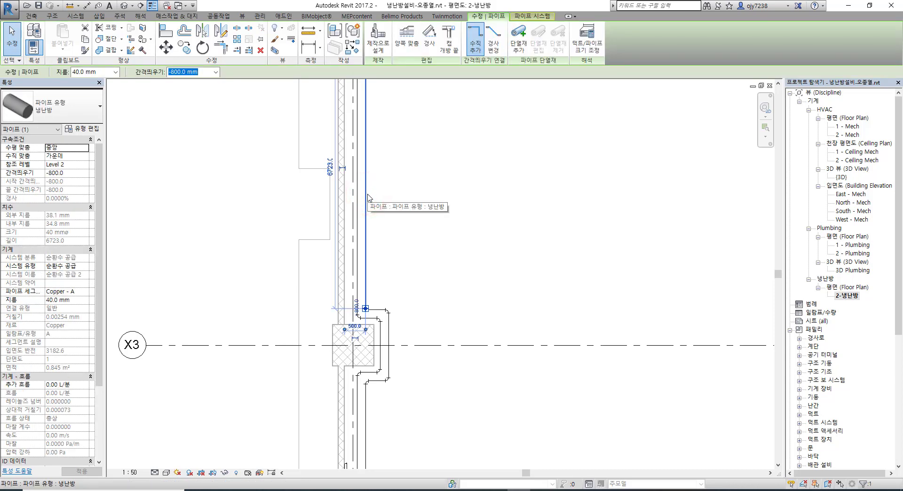
click(66, 265)
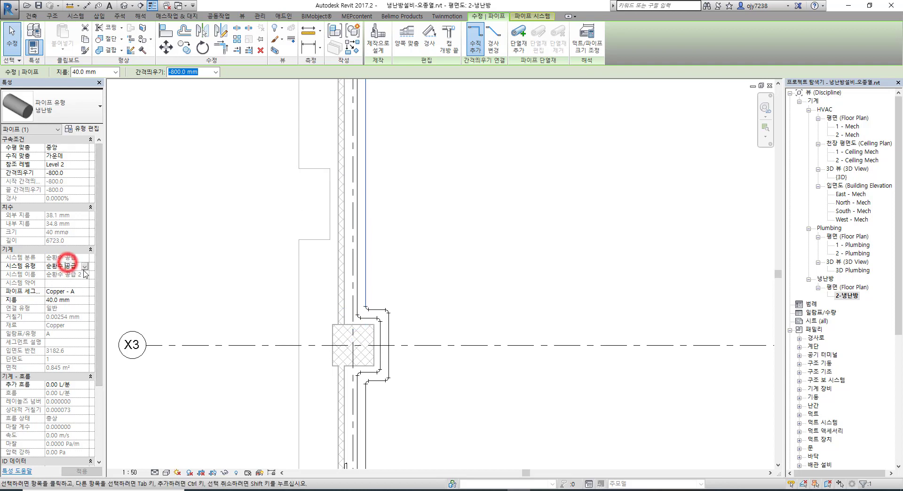
click(85, 266)
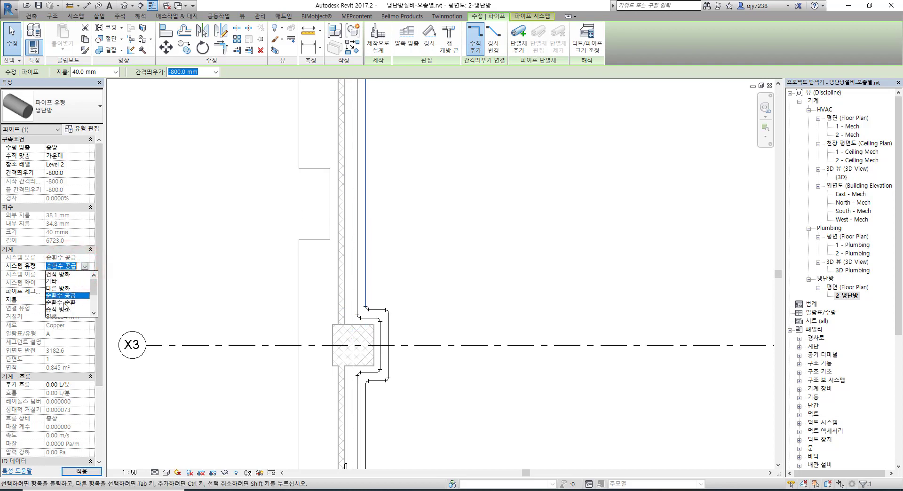
click(62, 303)
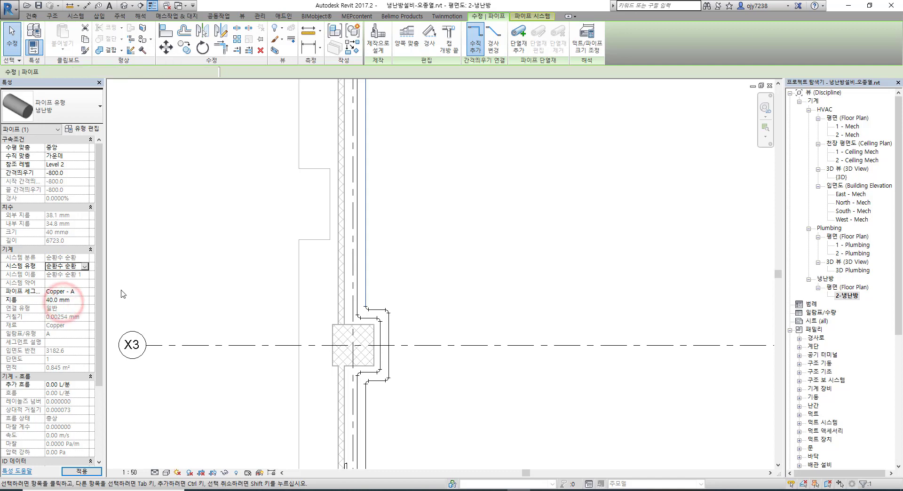
click(512, 233)
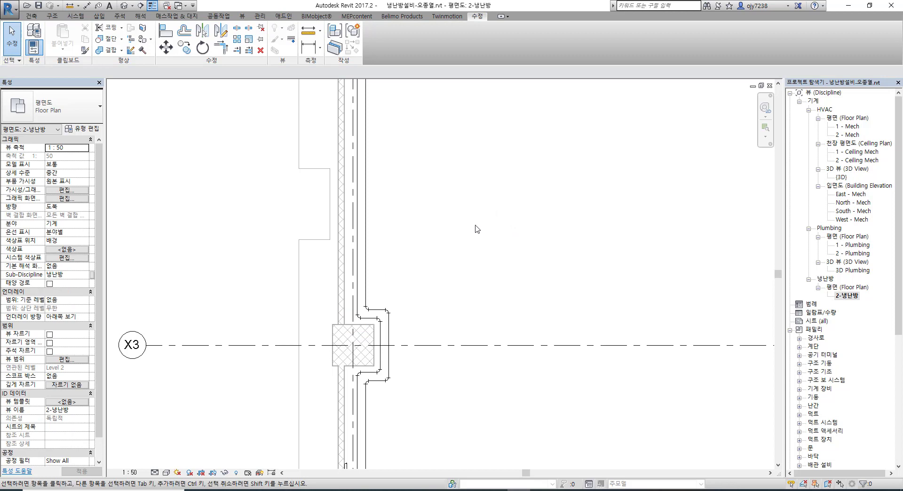
scroll(476, 228, down, 4)
middle_drag(461, 233, 469, 233)
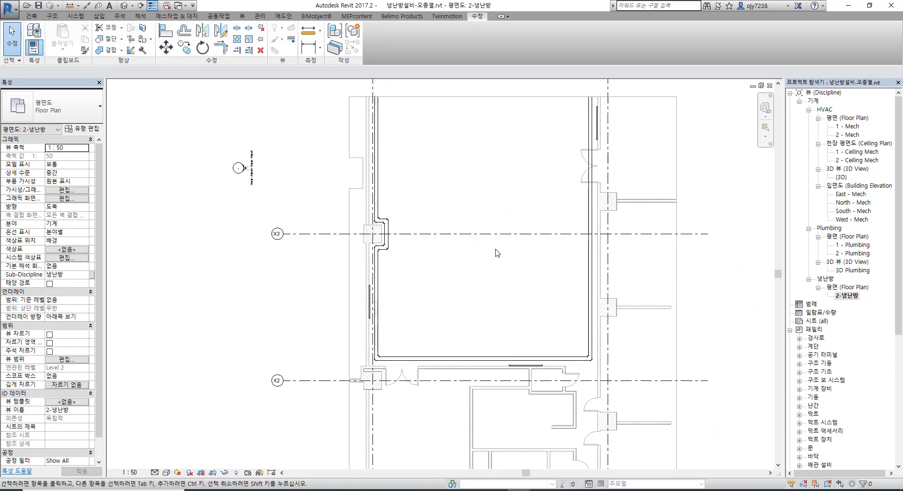
middle_drag(522, 262, 489, 274)
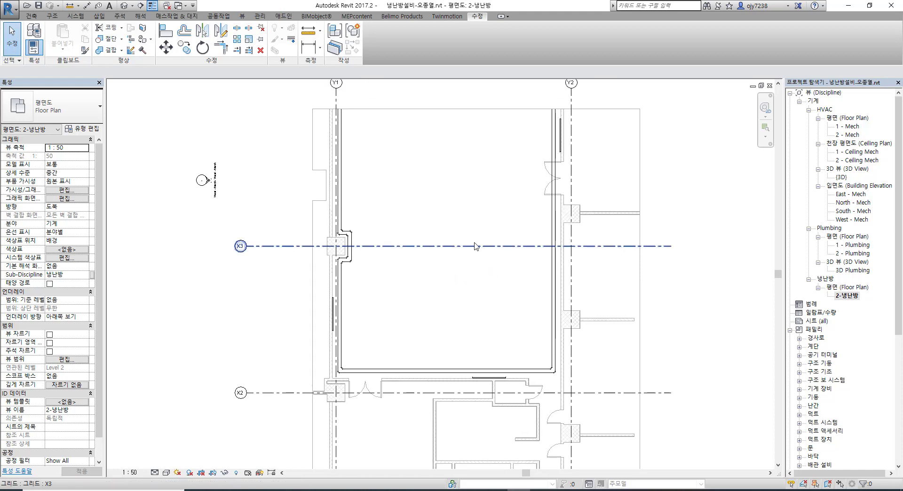
middle_drag(499, 166, 487, 209)
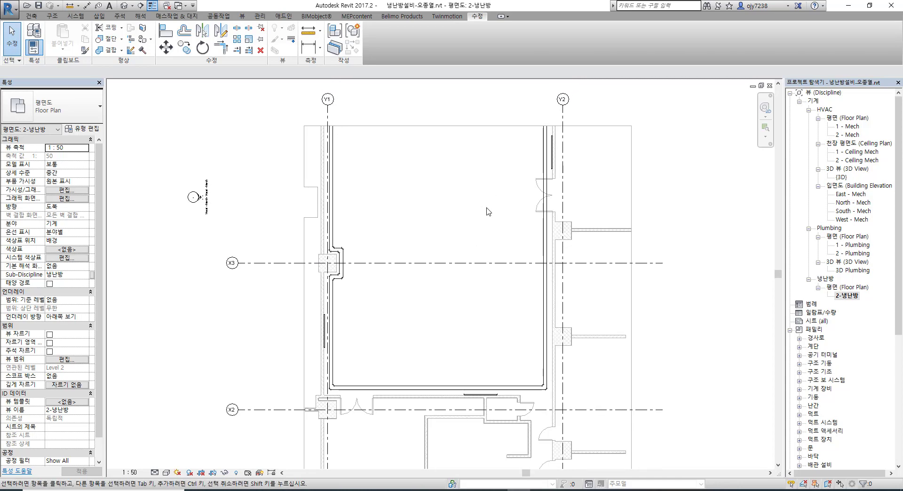